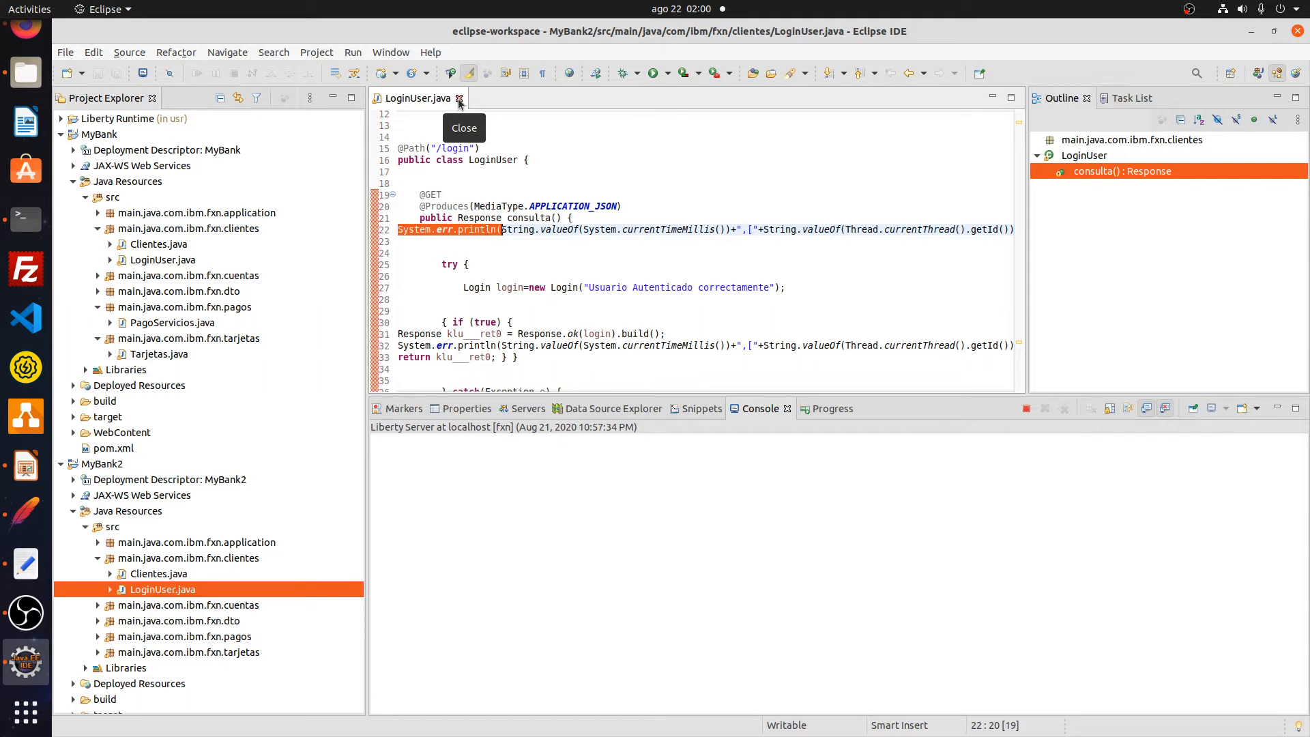
- Bring up the text editor holding the saved command notes
click(25, 565)
- Launch the Flicker recorder on mybank.json and begin recording the 'consolidado' context
drag(69, 78, 820, 79)
key(ctrl+c)
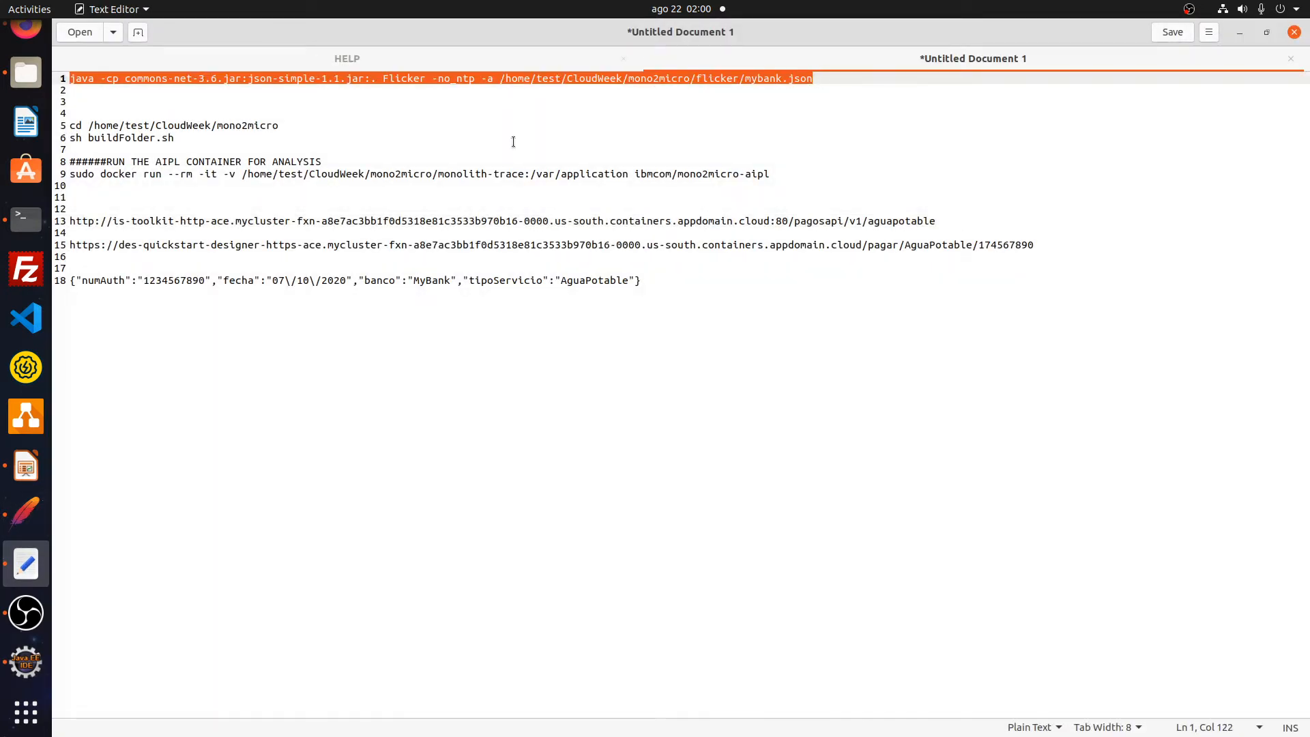
click(26, 219)
key(ctrl+shift+v)
key(Return)
text(consolidado)
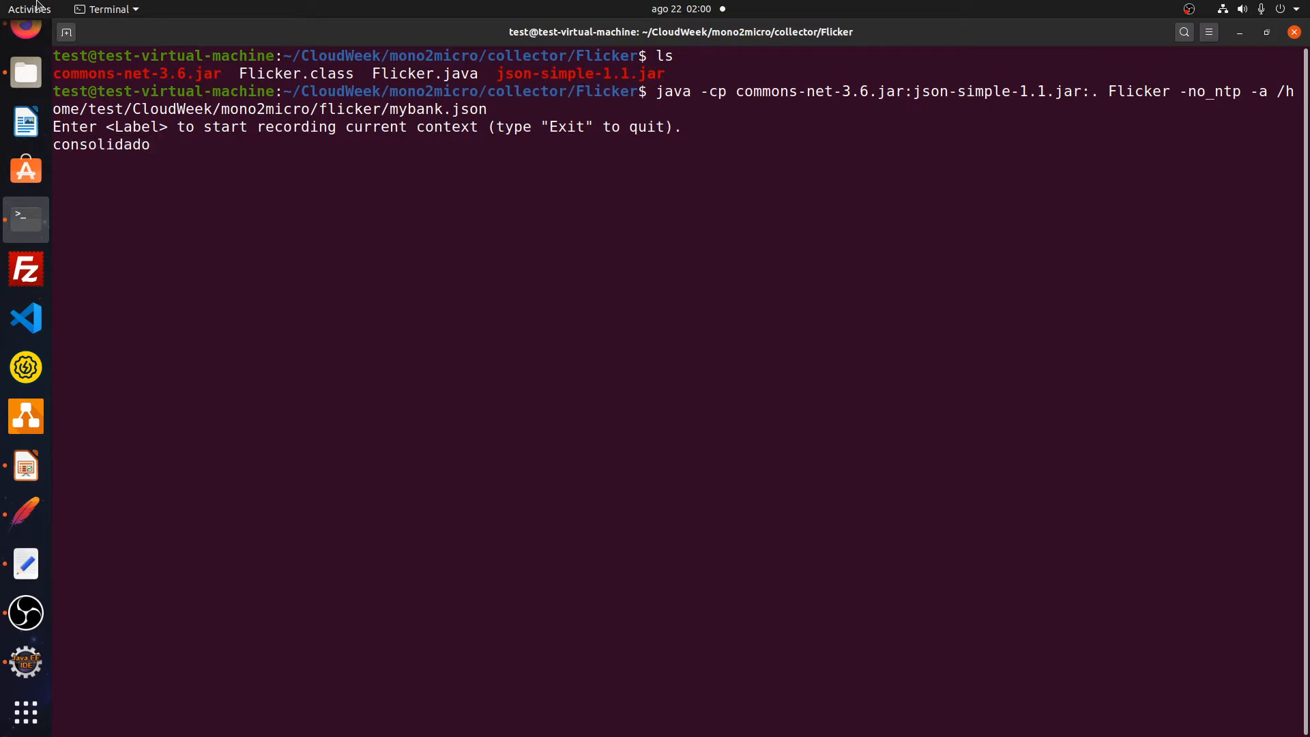
key(Return)
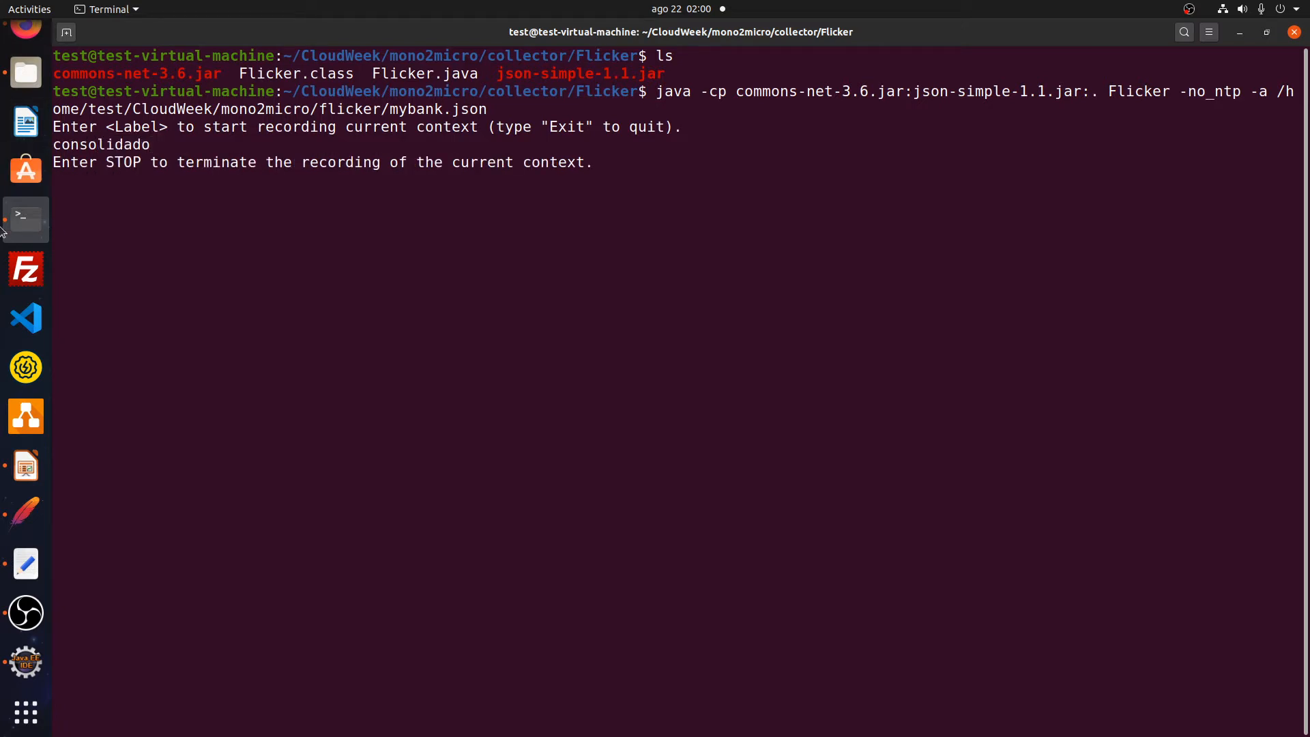
click(26, 513)
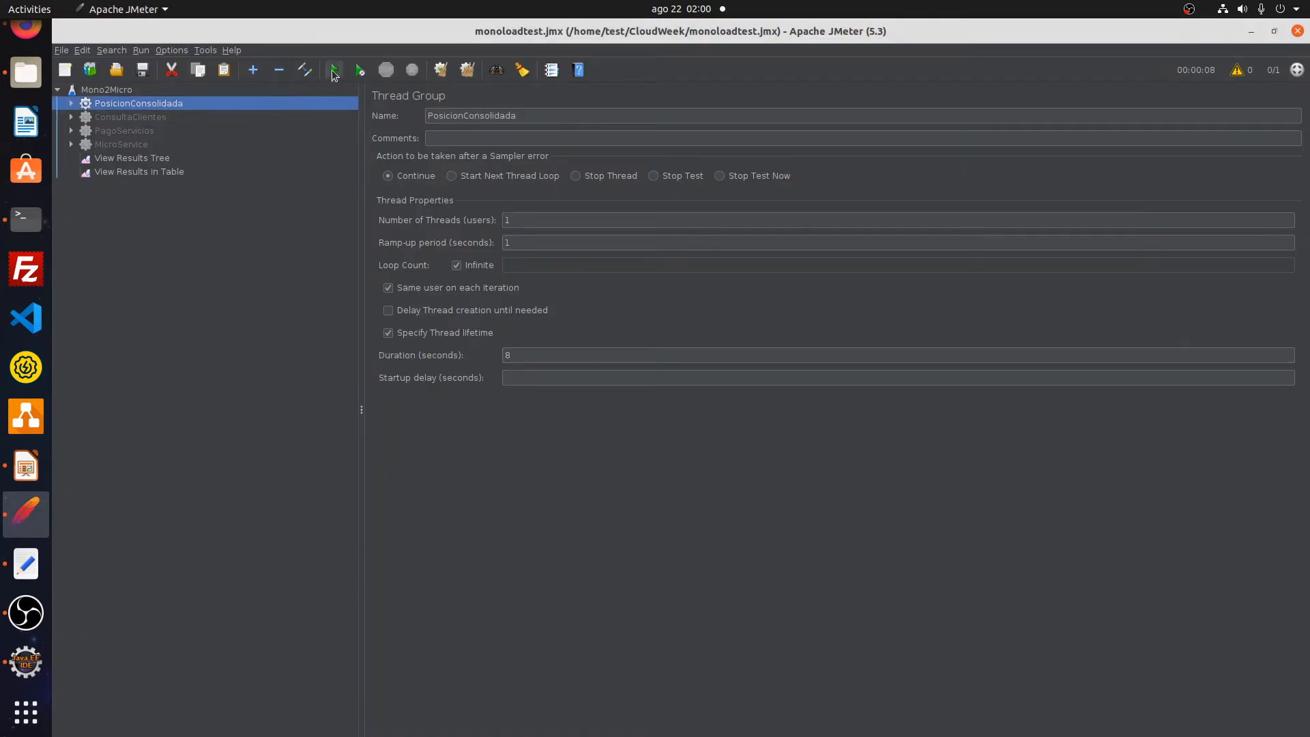
- Run the PosicionConsolidada load test and view its results as a table
key(ctrl+r)
click(164, 159)
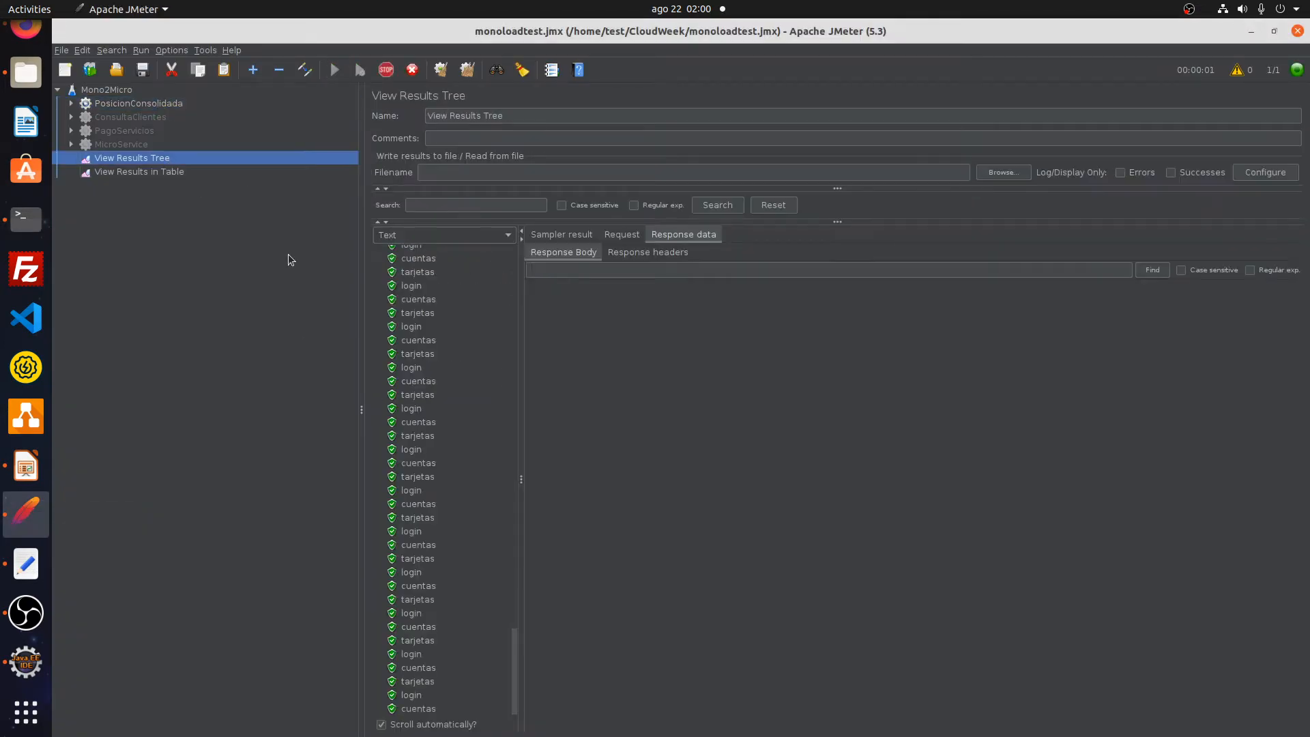
click(187, 170)
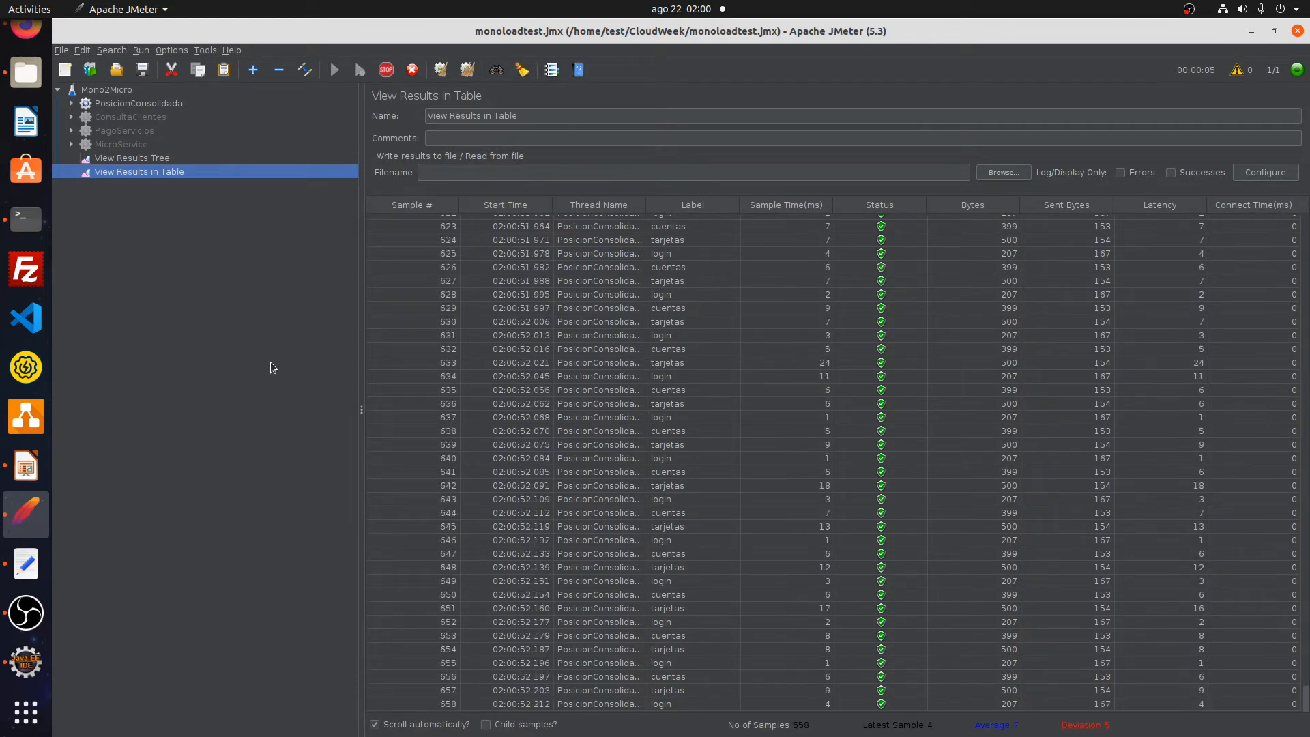
- Stop the consolidado recording and start recording the 'pagos' context
click(29, 231)
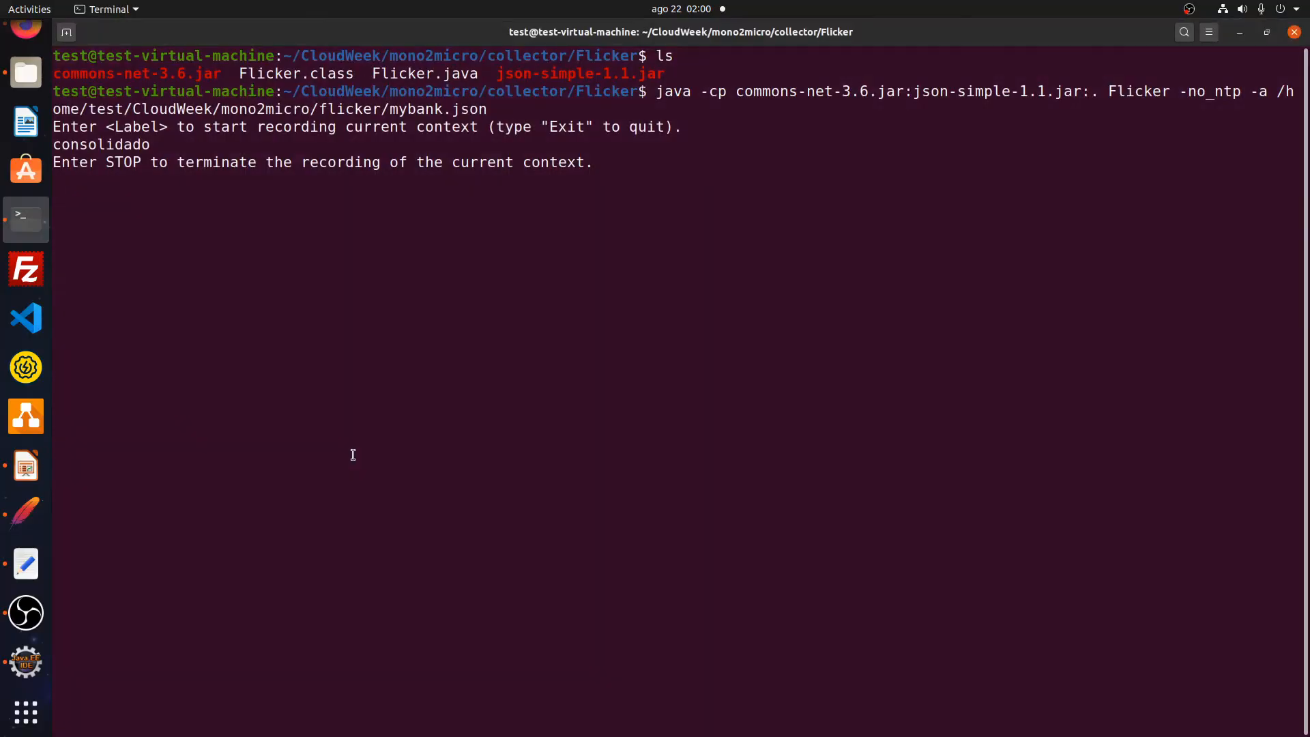
text(STOP)
key(Return)
text(pagos)
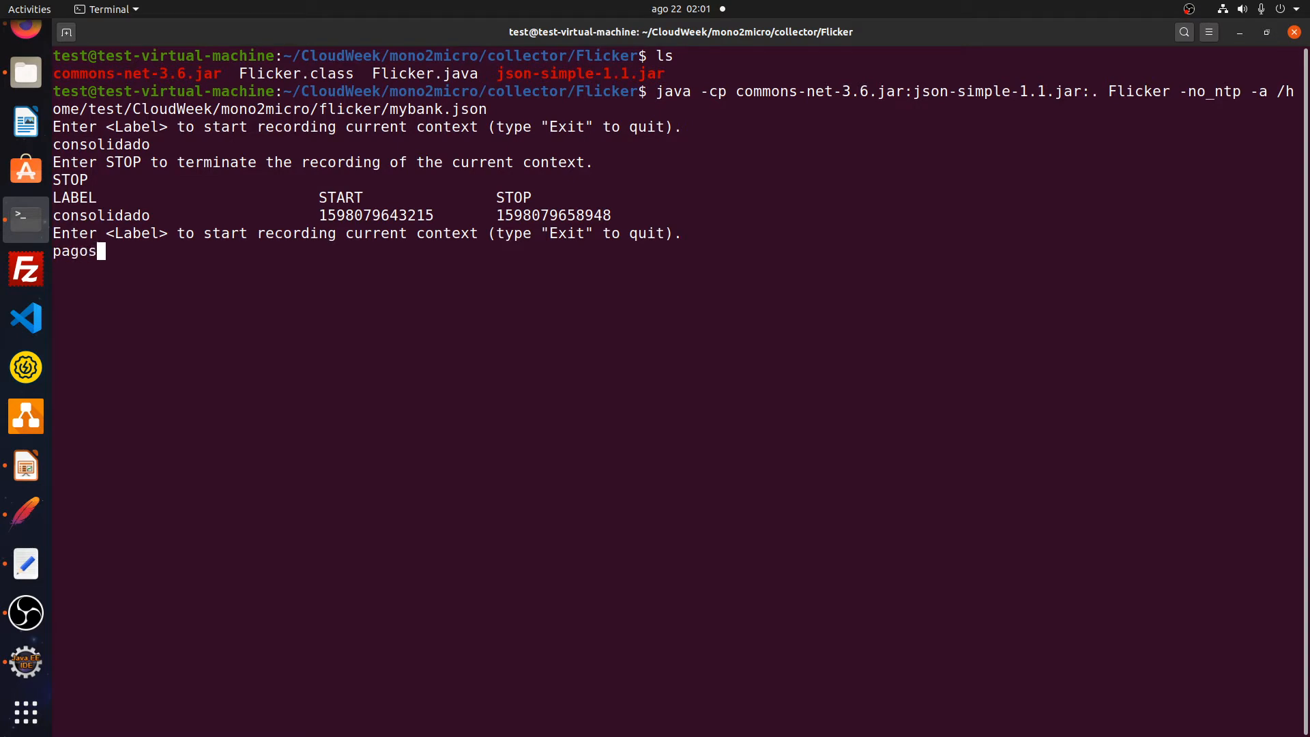
key(Return)
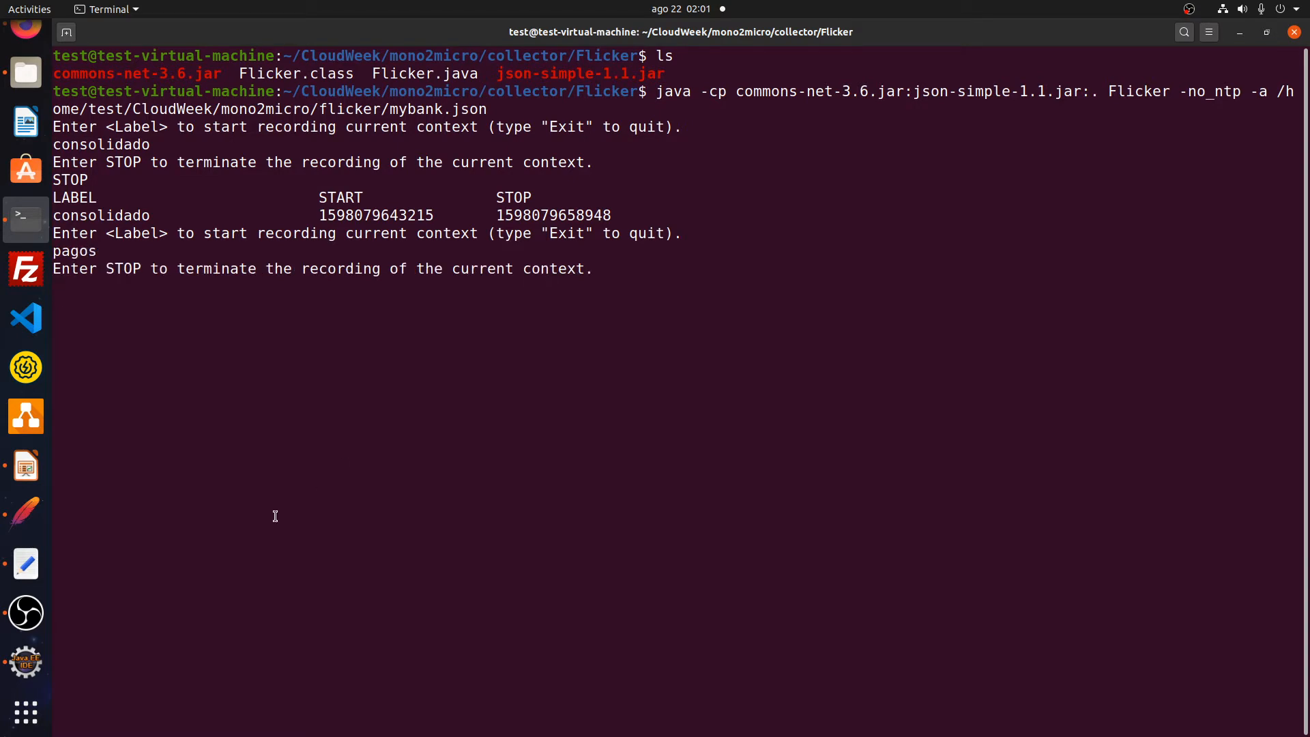
click(26, 513)
click(148, 103)
- Disable PosicionConsolidada, enable PagoServicios, and run the PagoServicios load test
right_click(147, 103)
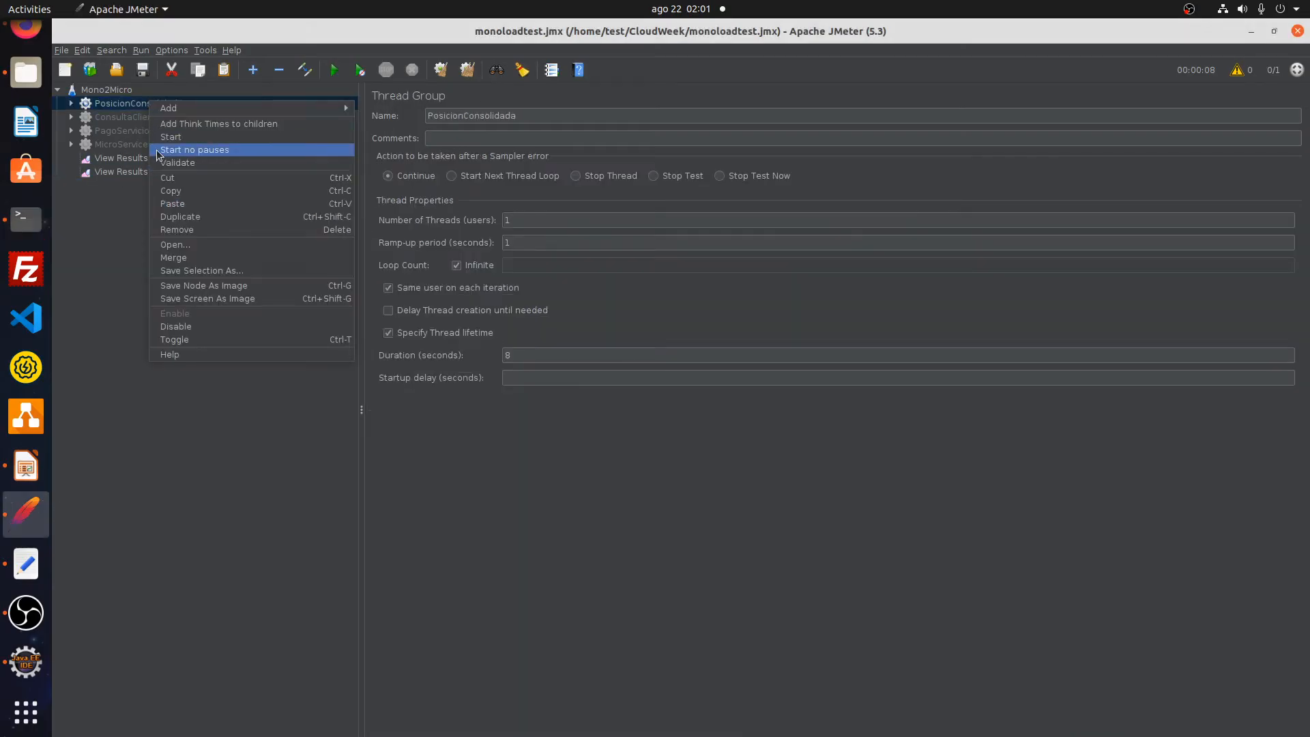
click(176, 328)
click(137, 131)
right_click(137, 131)
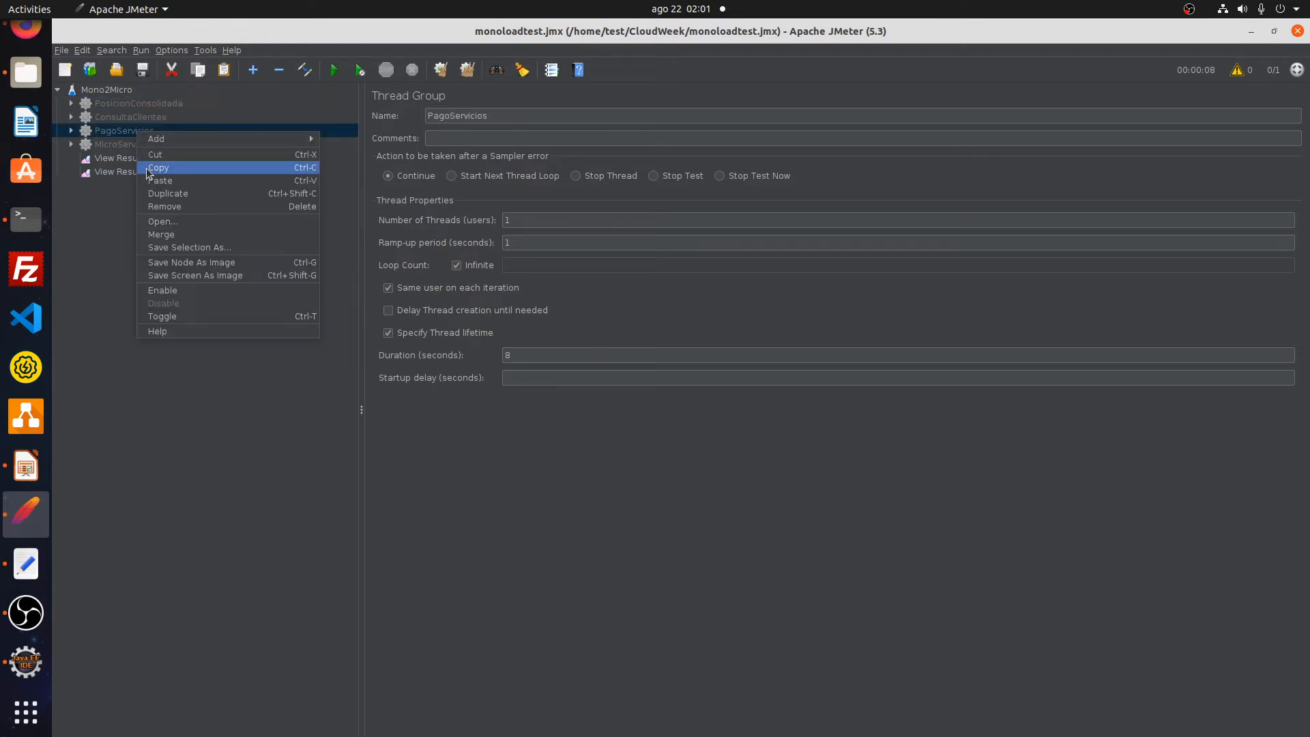
click(169, 291)
click(335, 71)
click(171, 173)
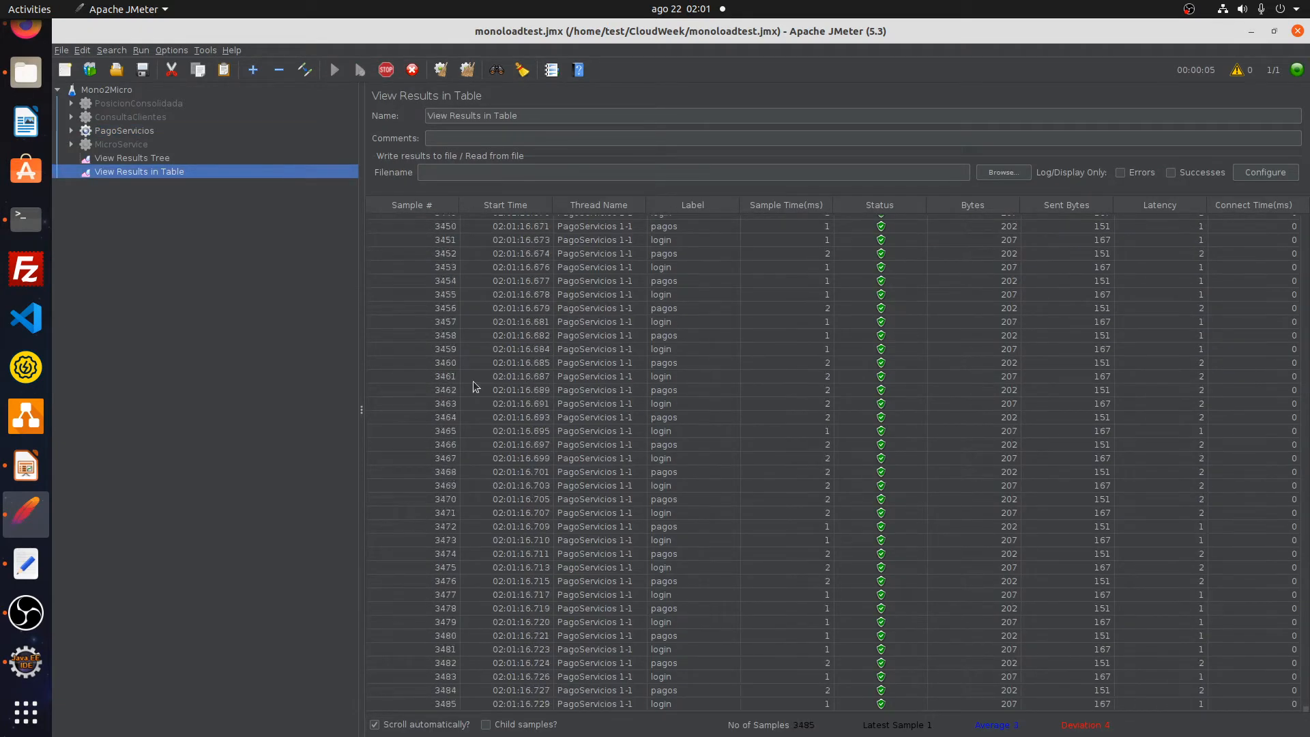
- Stop the pagos recording with STOP and exit the Flicker recorder
click(27, 219)
text(STOP)
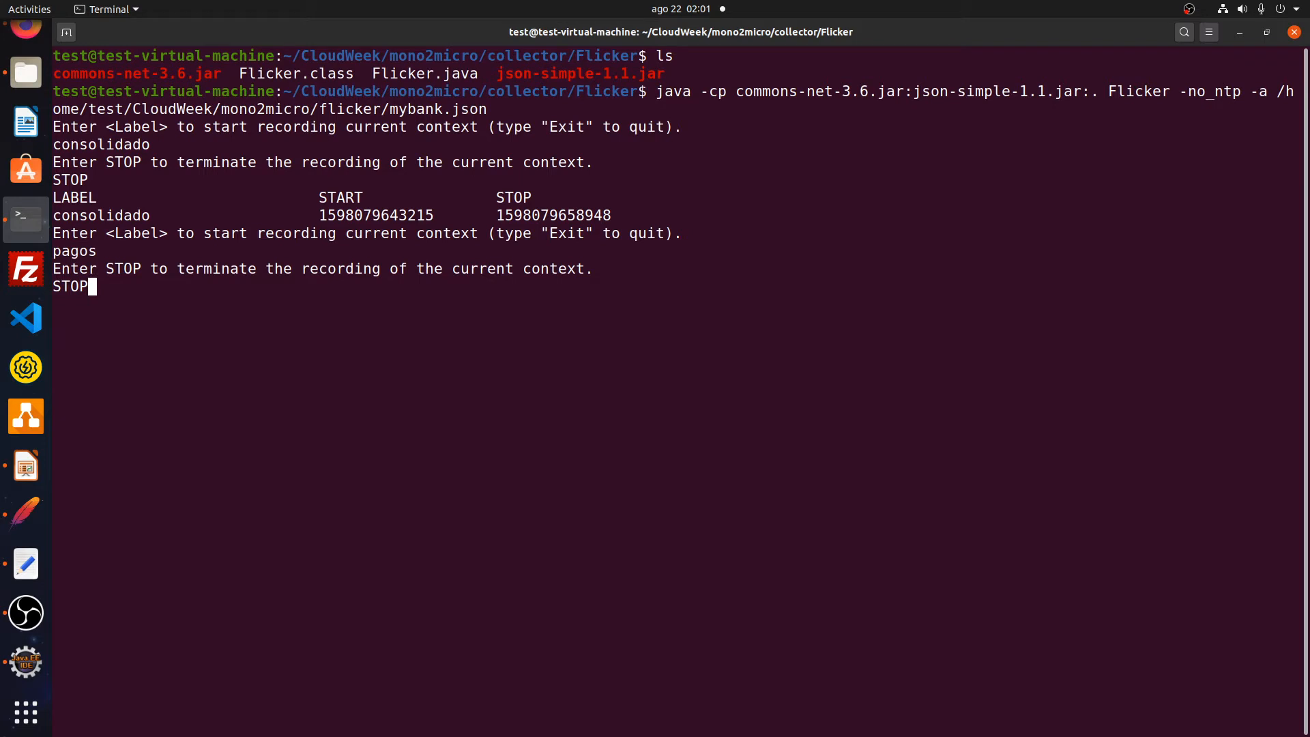
key(Return)
text(Exit)
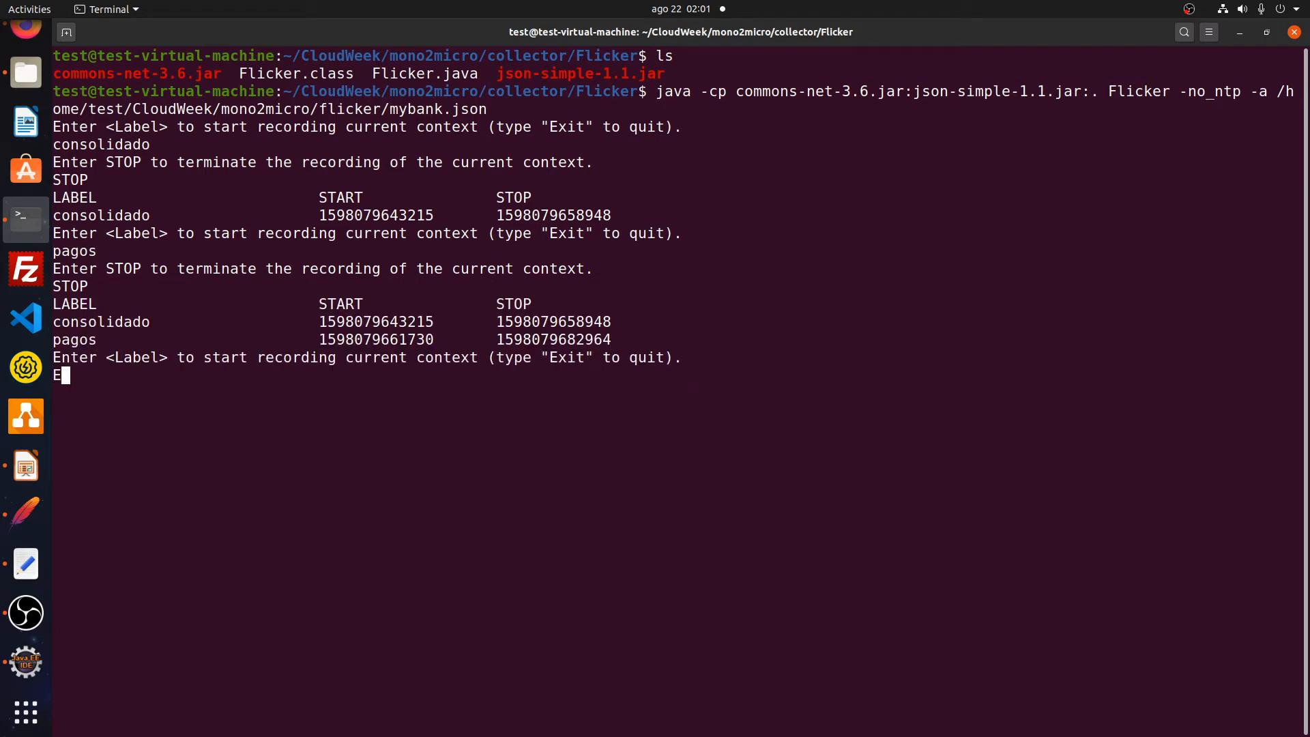
key(Return)
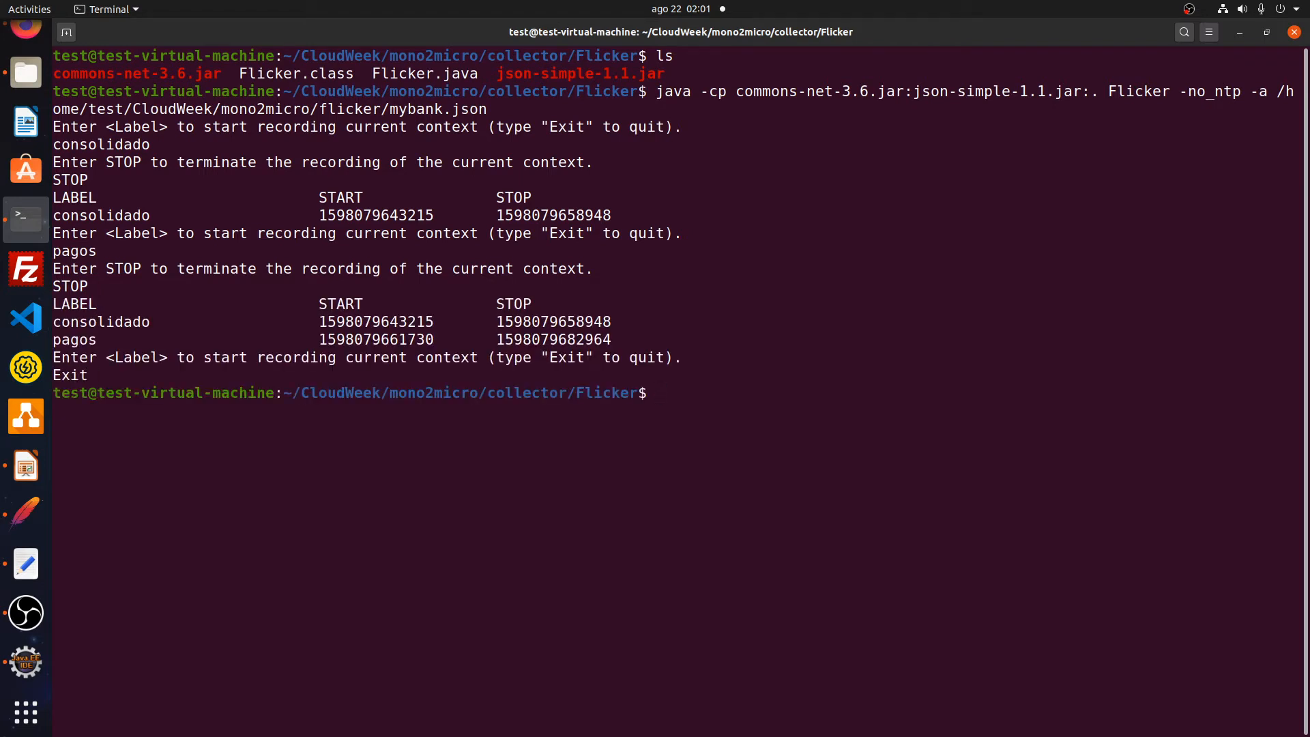
click(26, 563)
- Change into the /home/test/CloudWeek/mono2micro folder in the terminal
drag(67, 125, 312, 129)
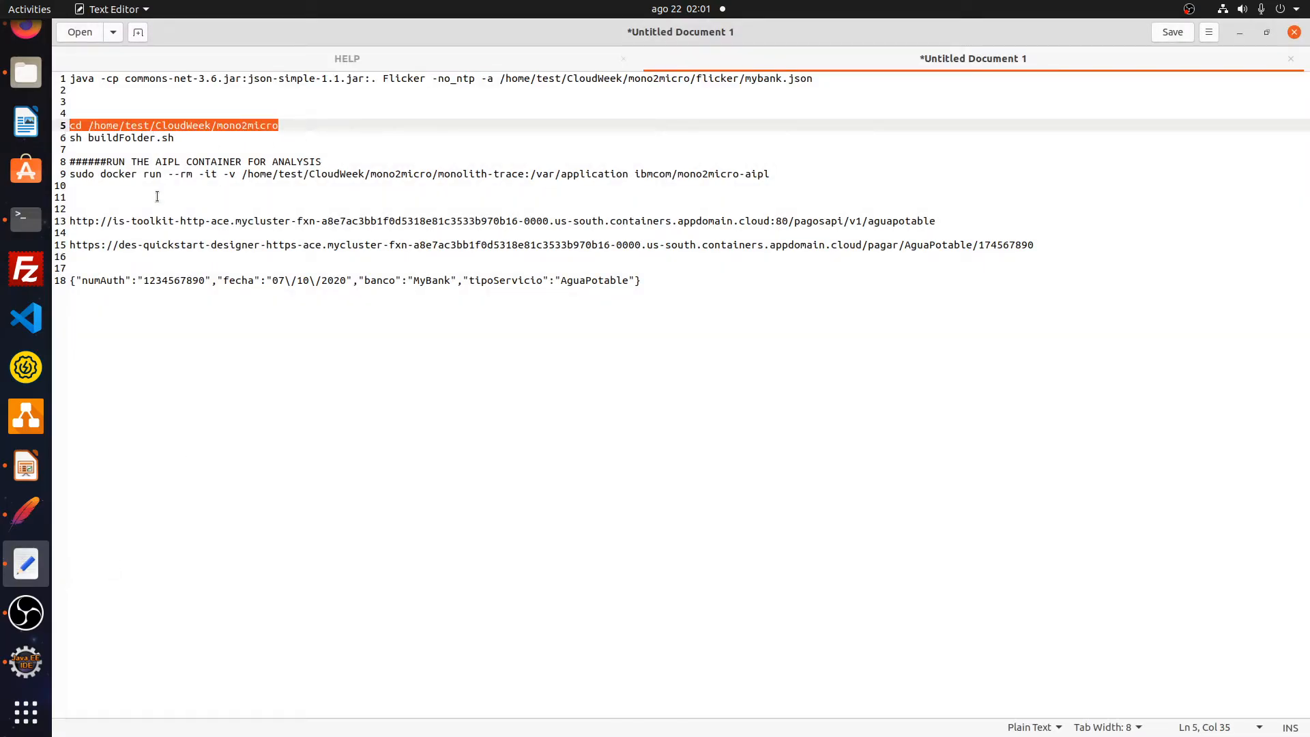
click(26, 218)
text(cd /home/test/CloudWeek/mono2micro)
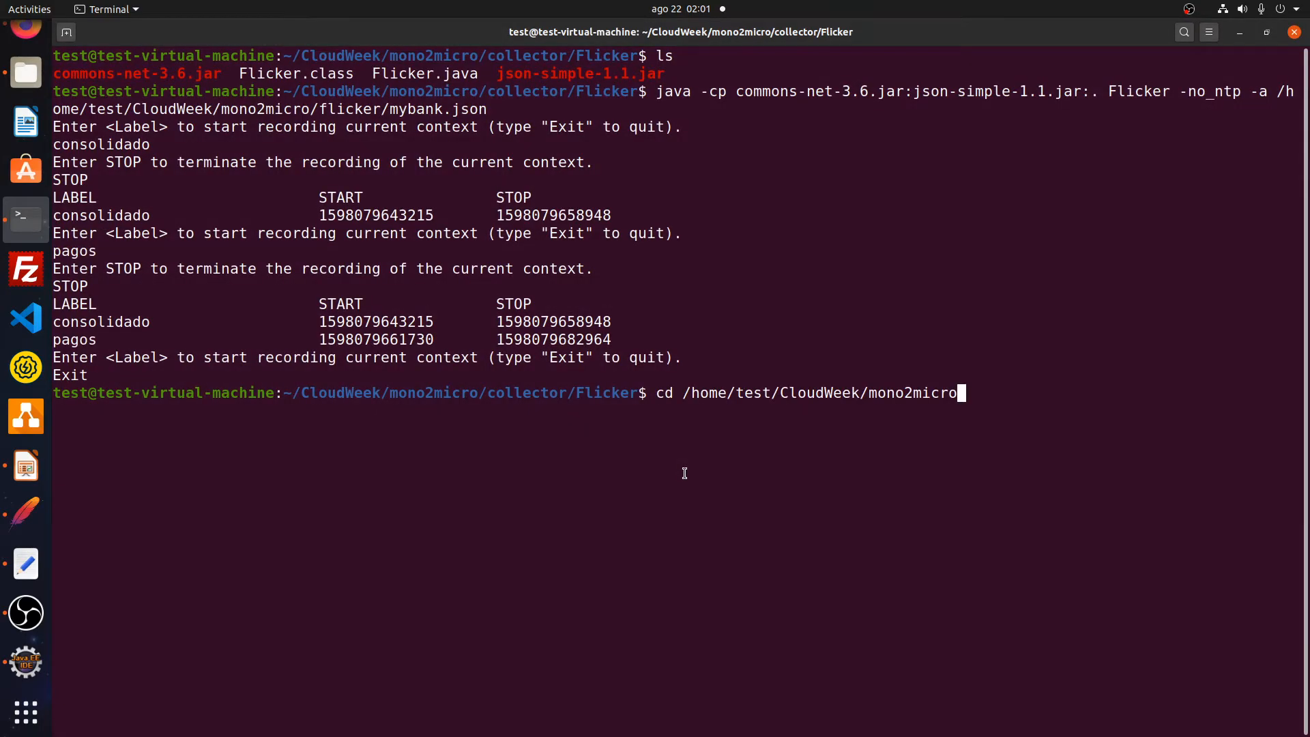
key(Return)
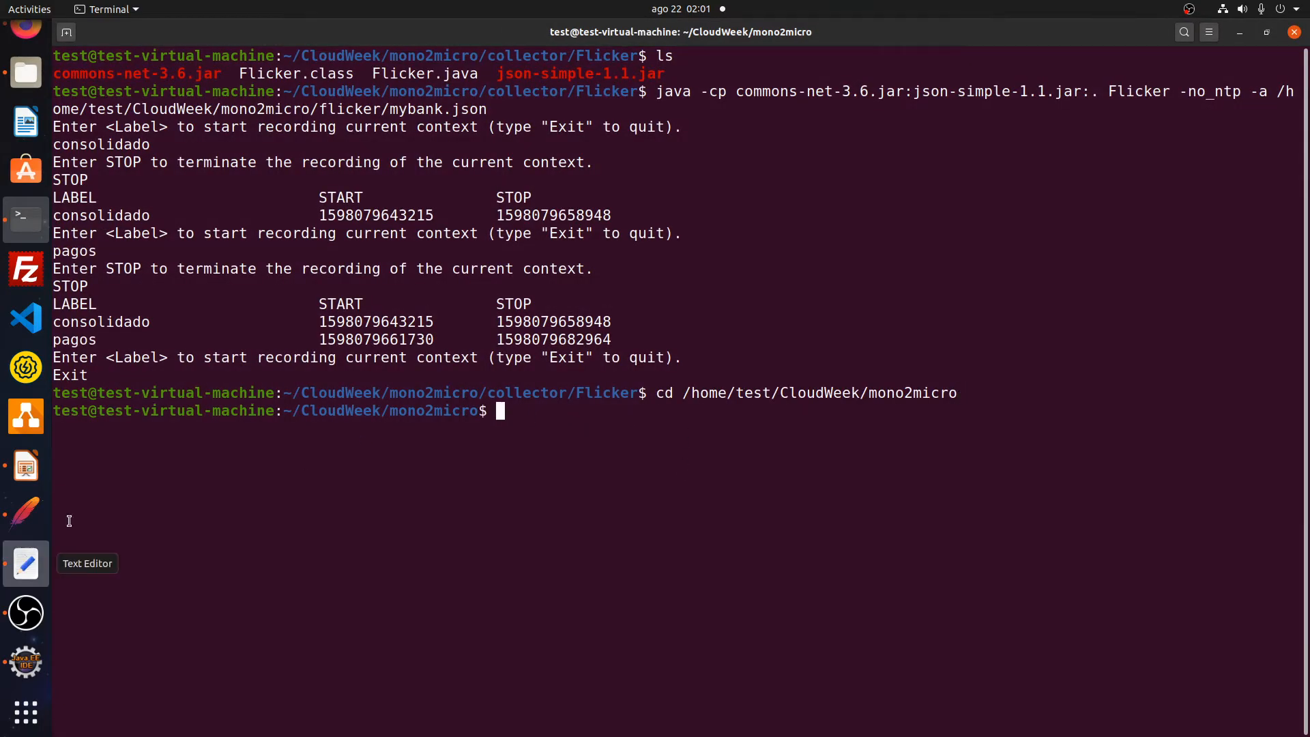
- Run sh buildFolder.sh to build the trace folder
click(26, 562)
drag(71, 138, 200, 138)
key(ctrl+c)
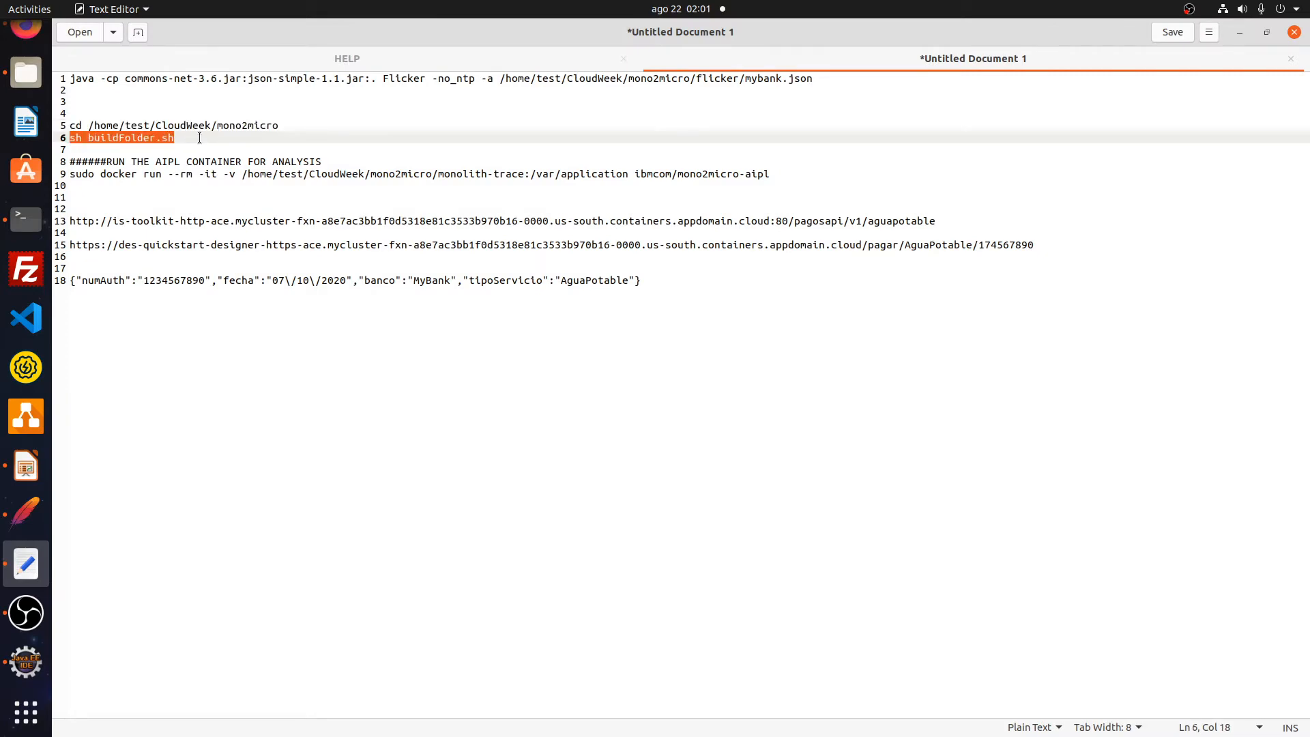
click(26, 219)
middle_click(652, 525)
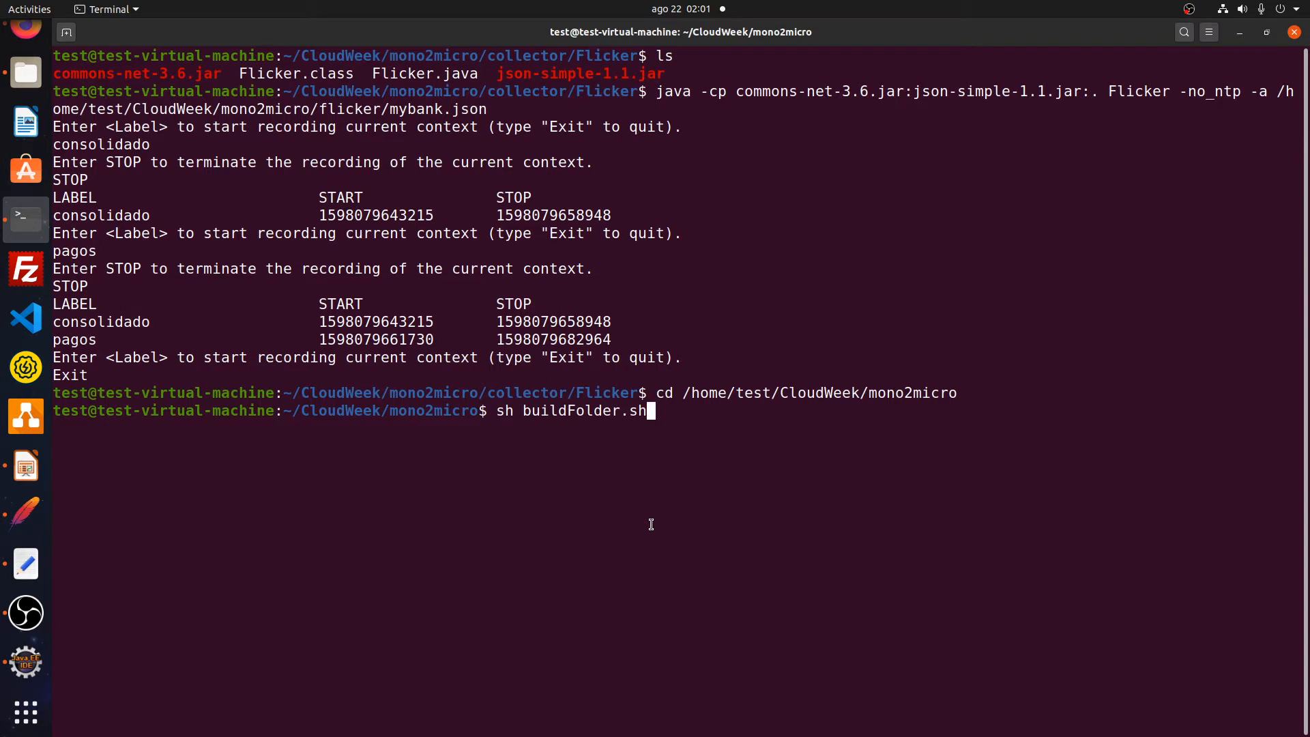
key(Return)
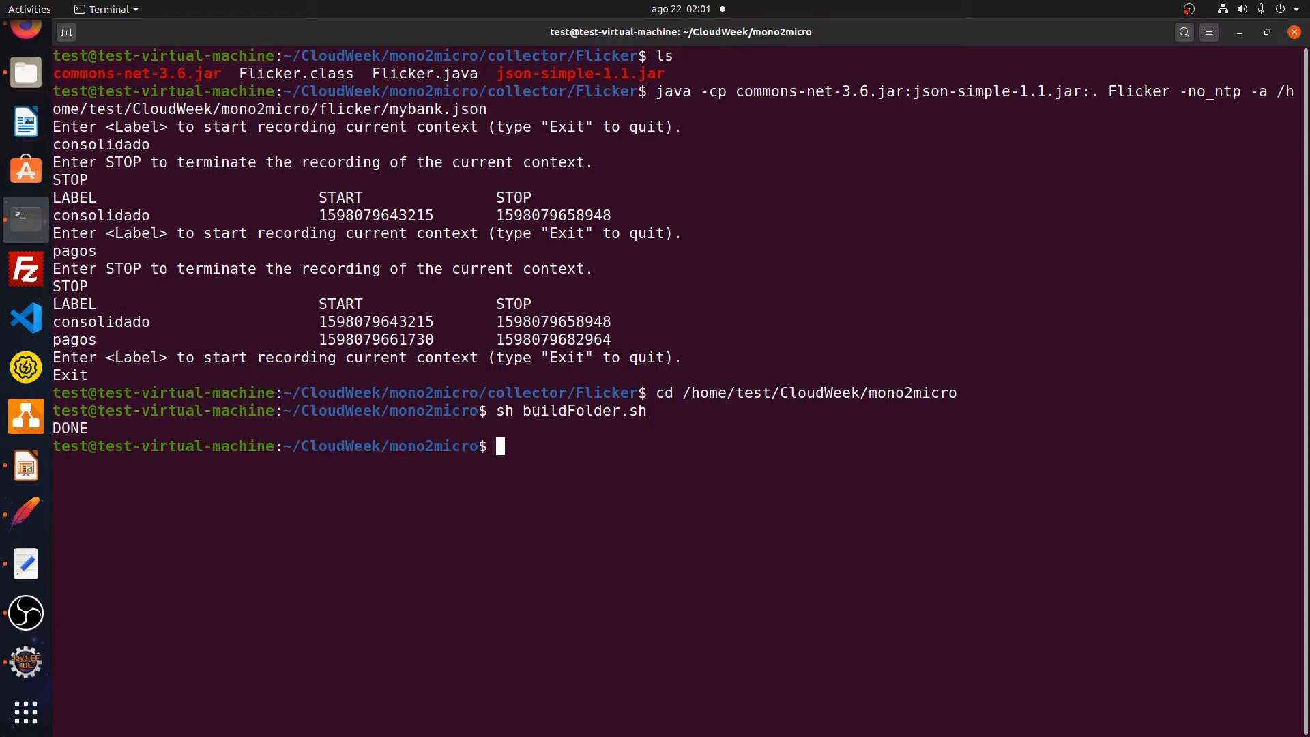
- Launch the mono2micro-aipl Docker container to analyse the recorded traces
click(27, 561)
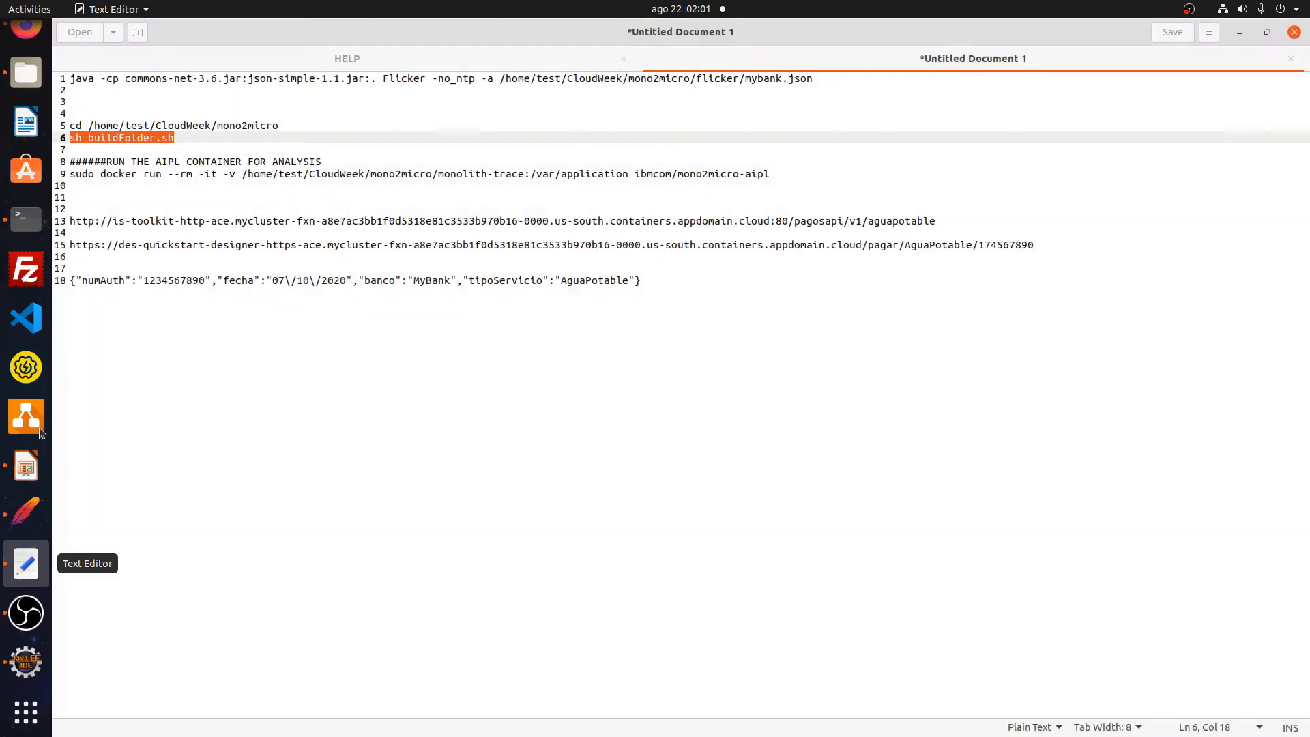
drag(69, 176, 789, 171)
key(ctrl+c)
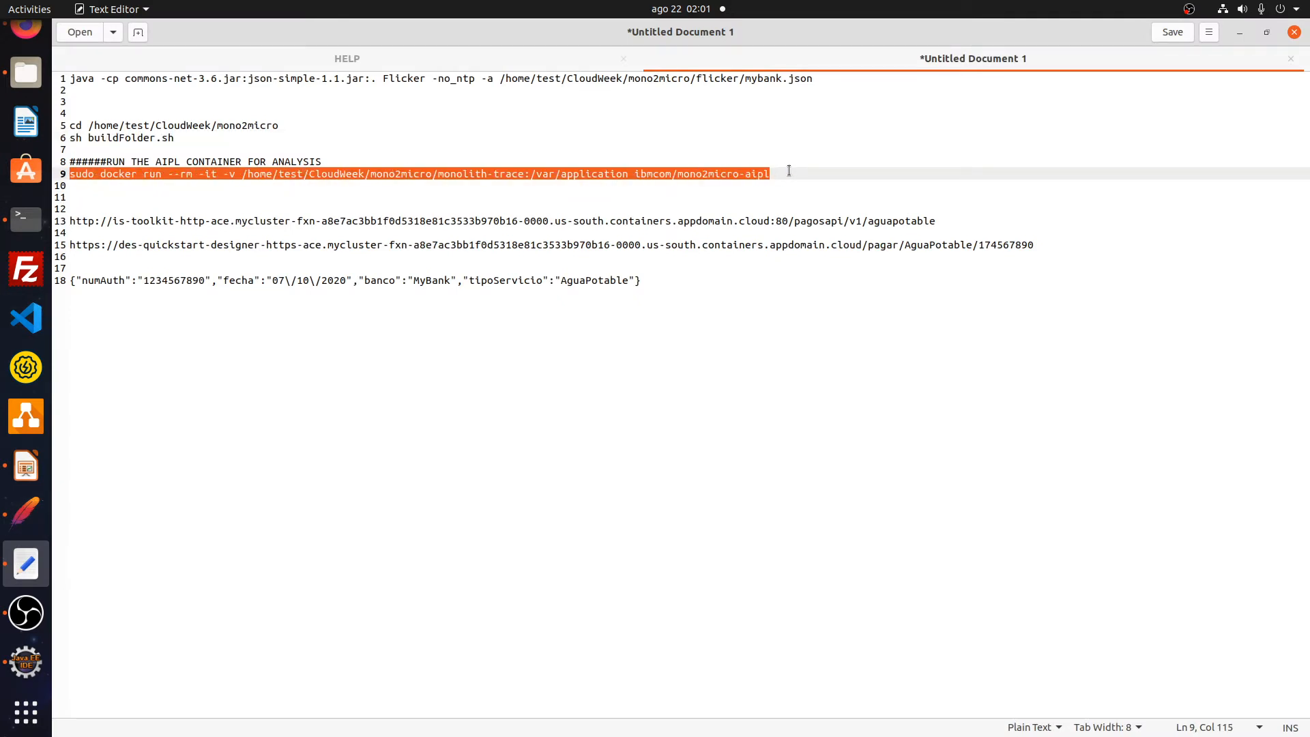
click(19, 220)
key(ctrl+shift+v)
key(Return)
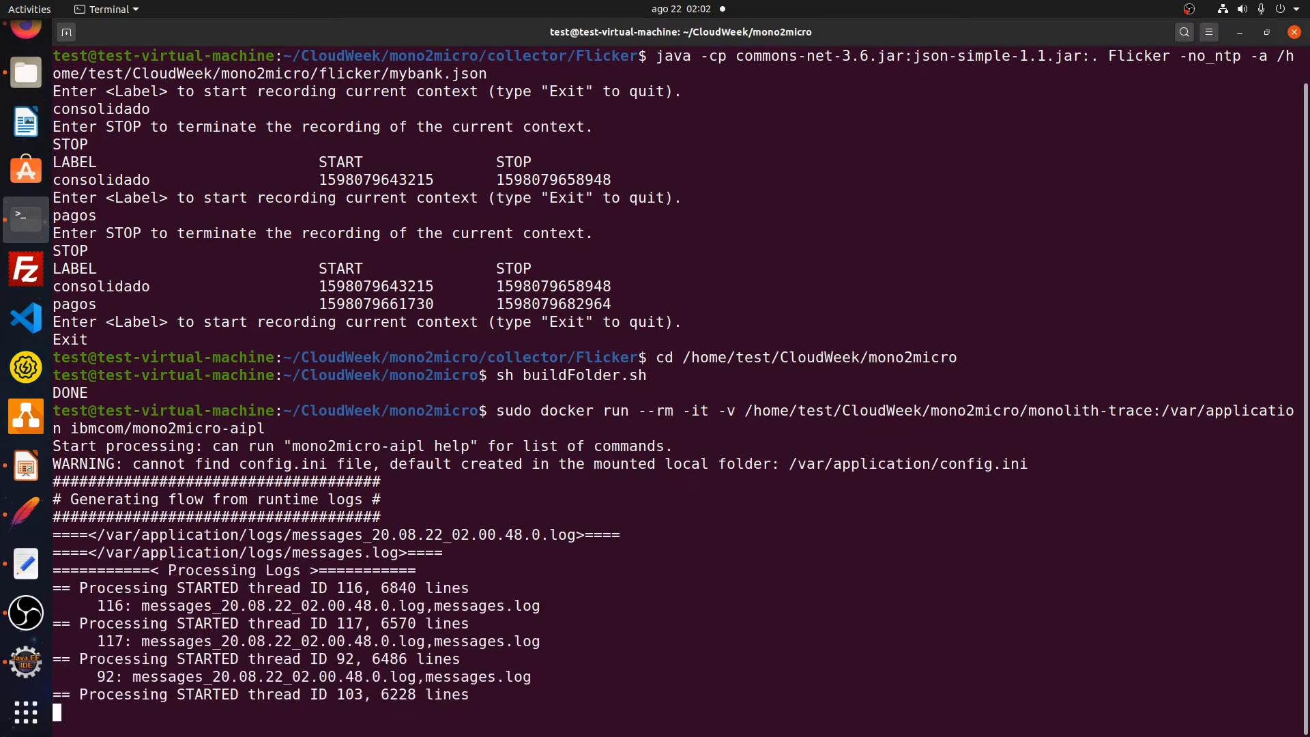
click(17, 35)
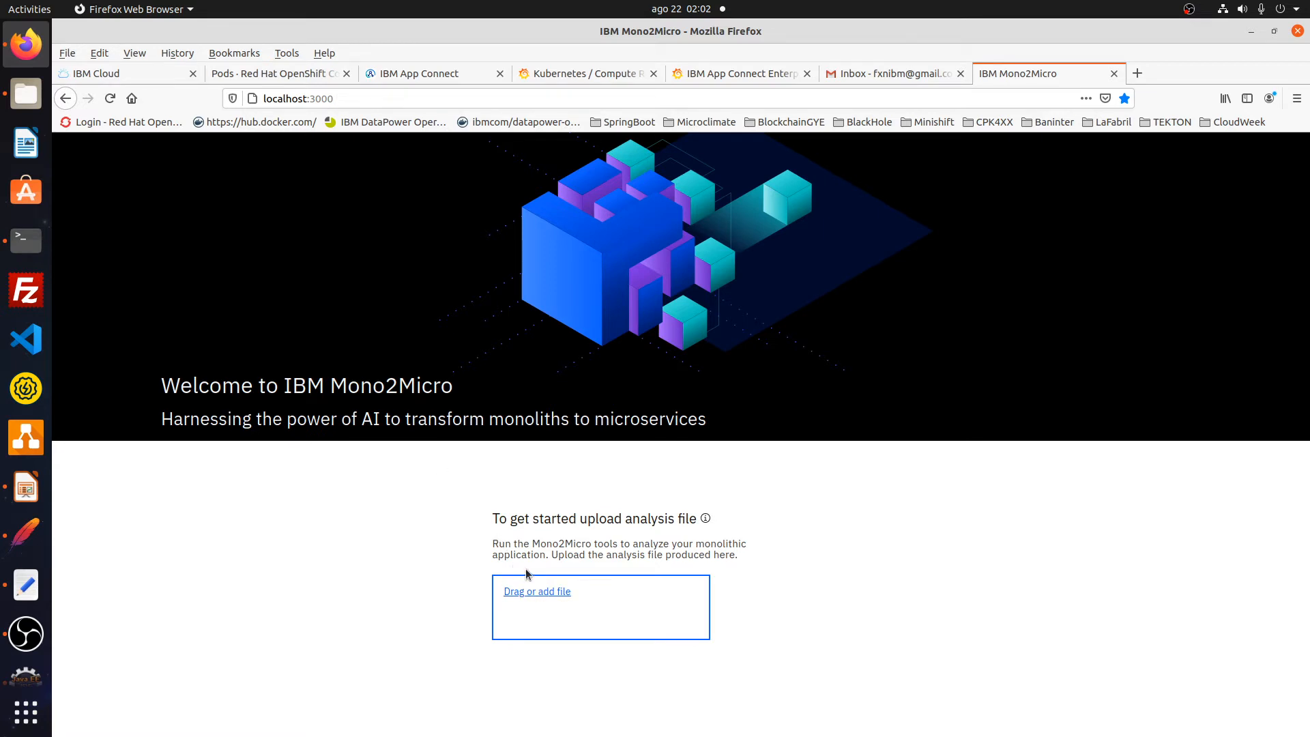
- Load final_graph.json and show the micro_detail_partition graph view
click(522, 590)
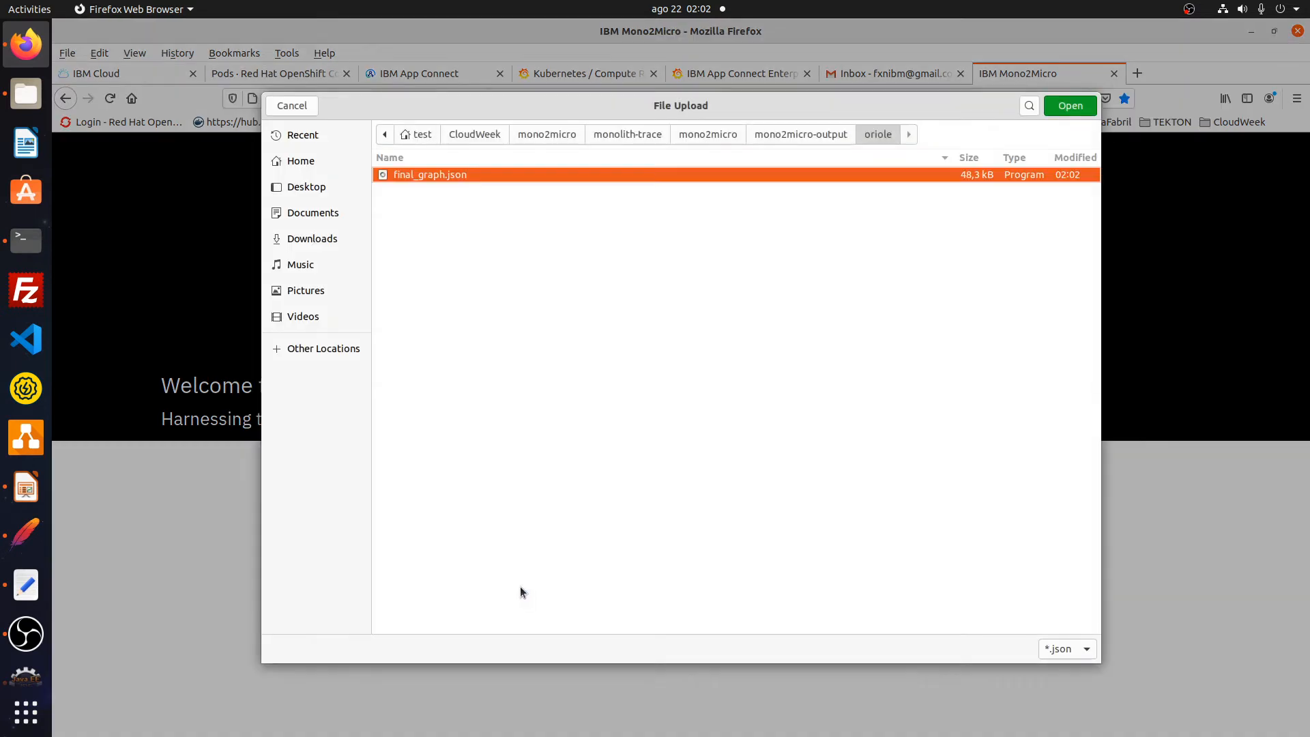
click(1066, 108)
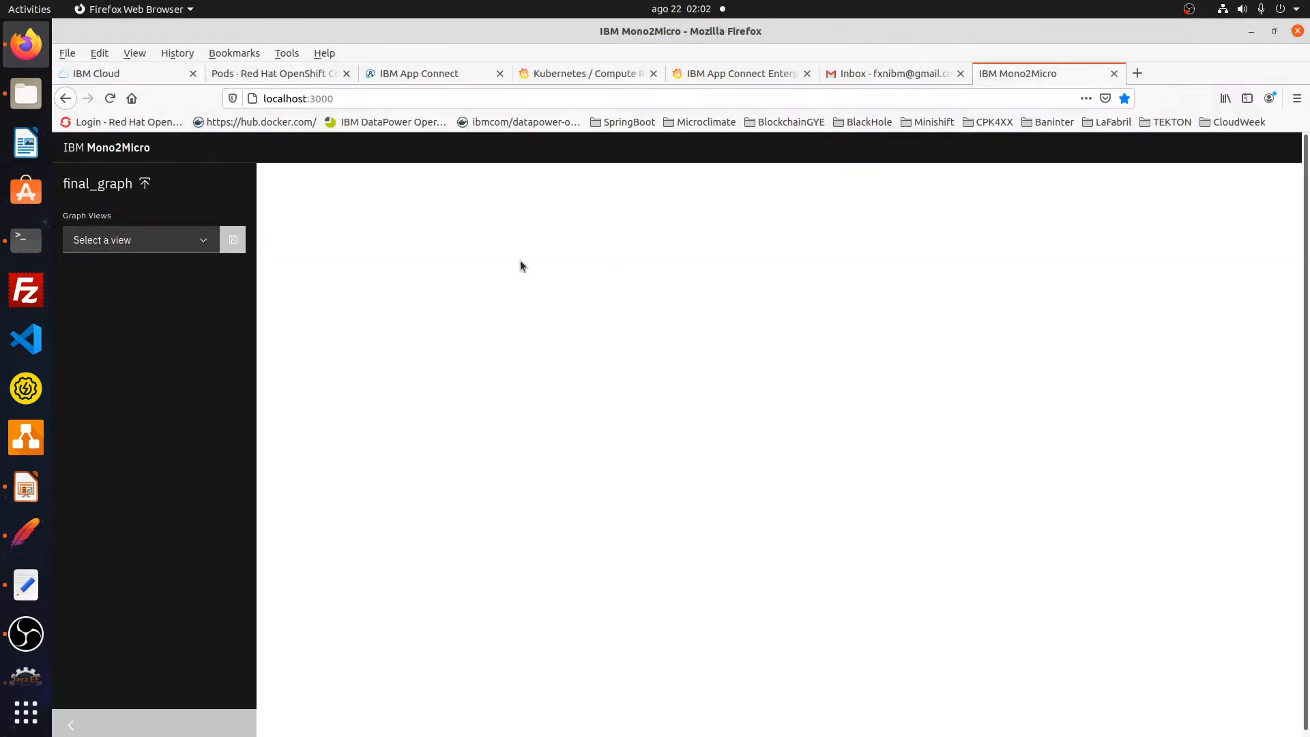
click(217, 243)
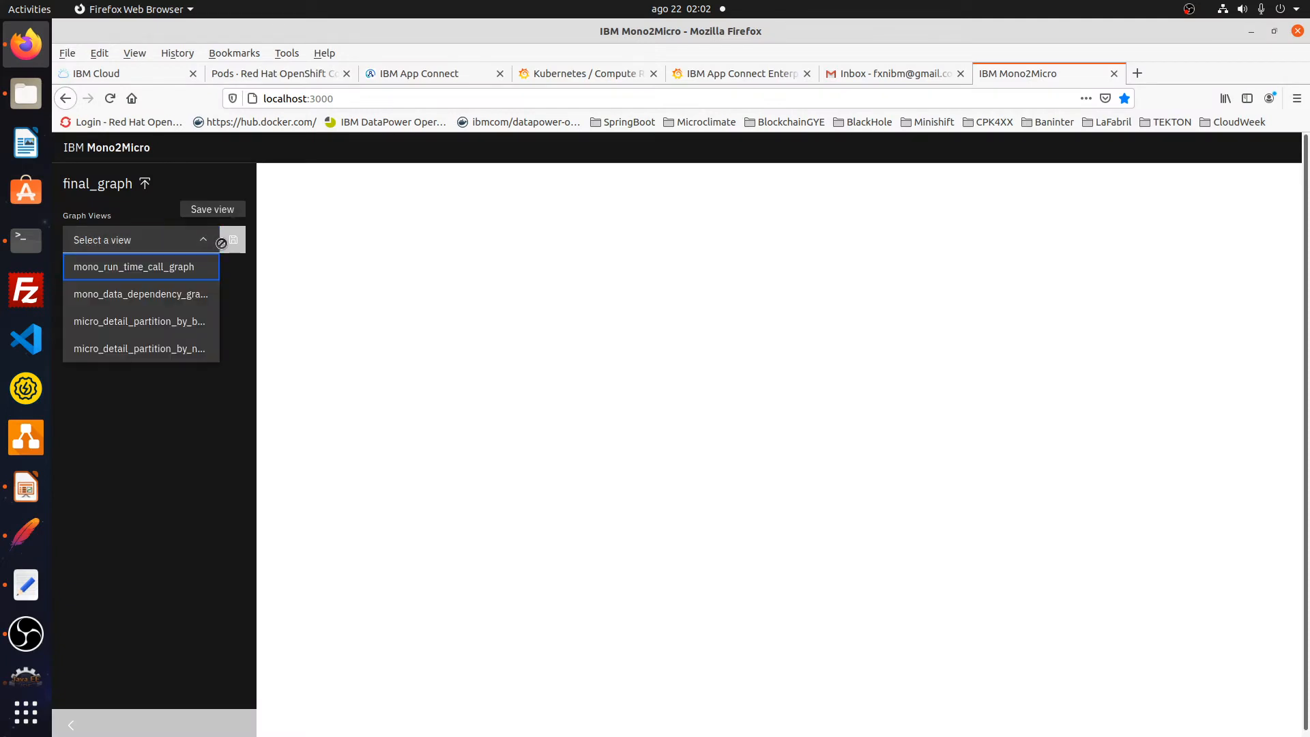
click(145, 321)
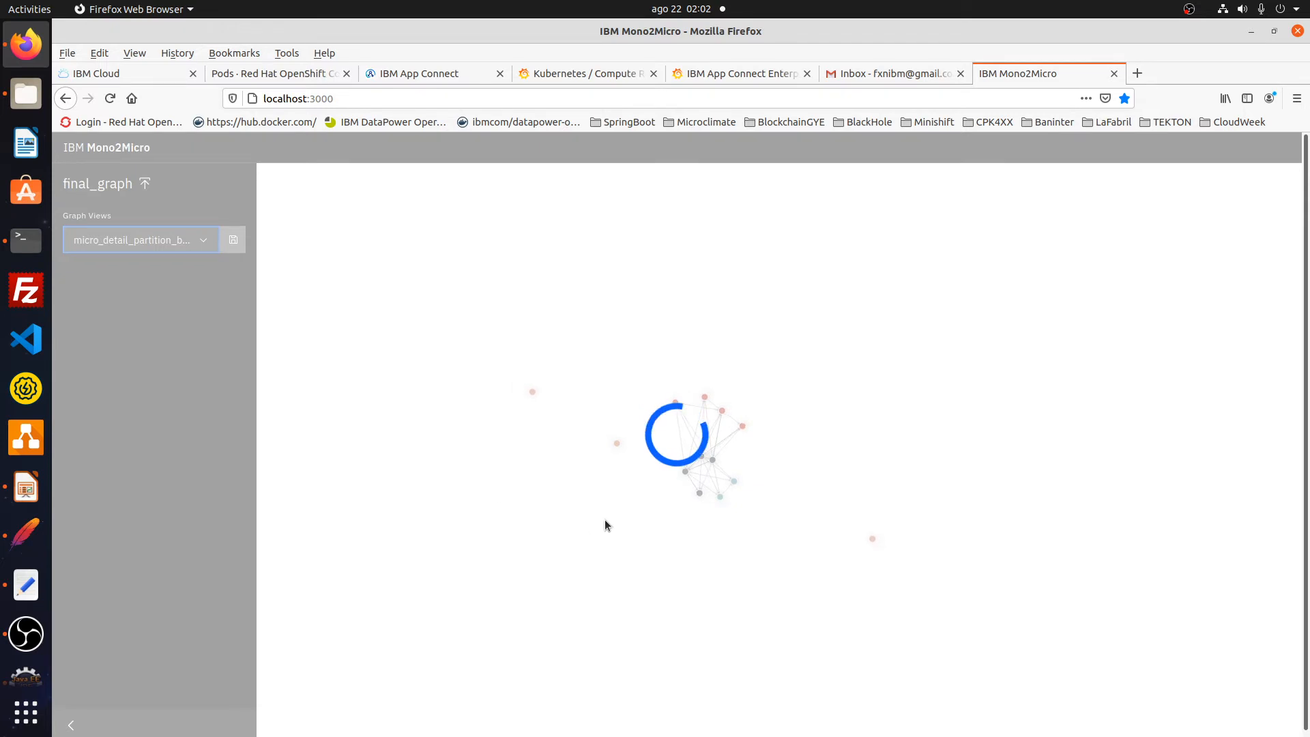
- Drag the PagoServicios, Pagos, LoginUser, Login and Tarjeta nodes apart
drag(718, 505, 743, 584)
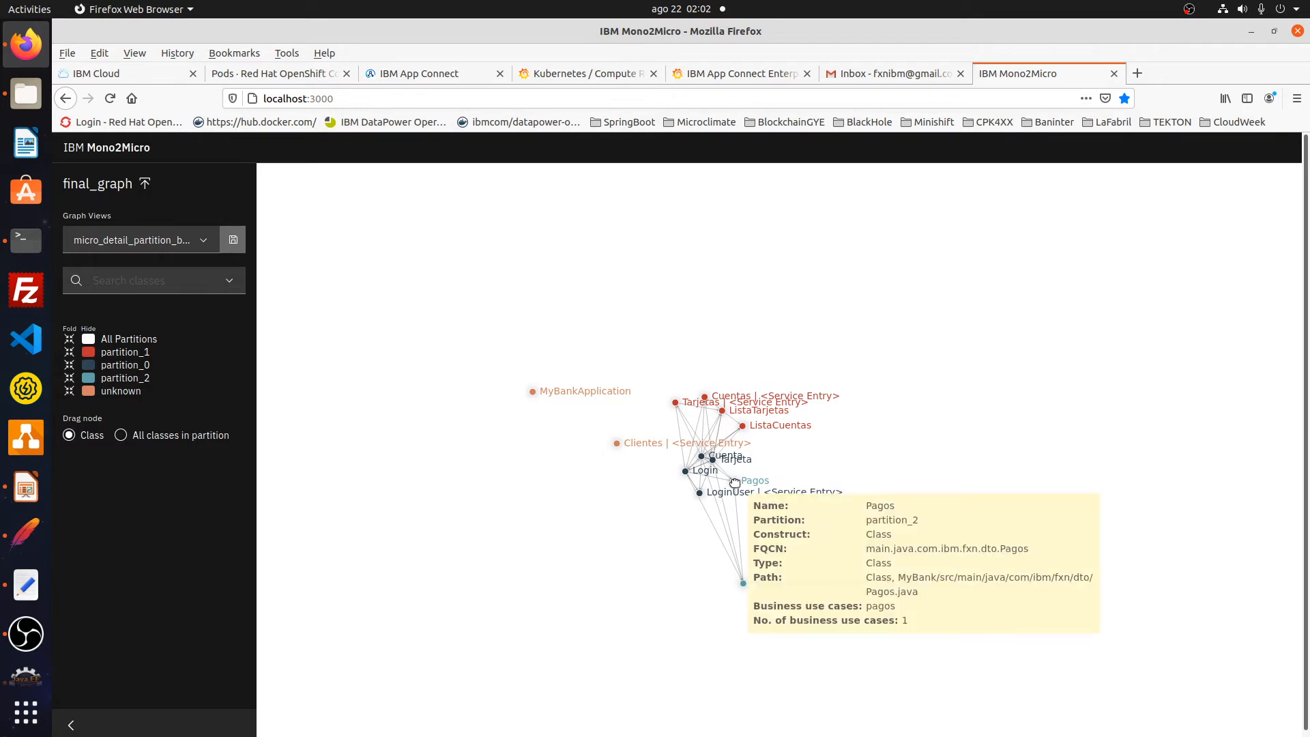
drag(734, 481, 800, 548)
drag(699, 492, 616, 558)
drag(688, 470, 573, 500)
drag(711, 461, 832, 472)
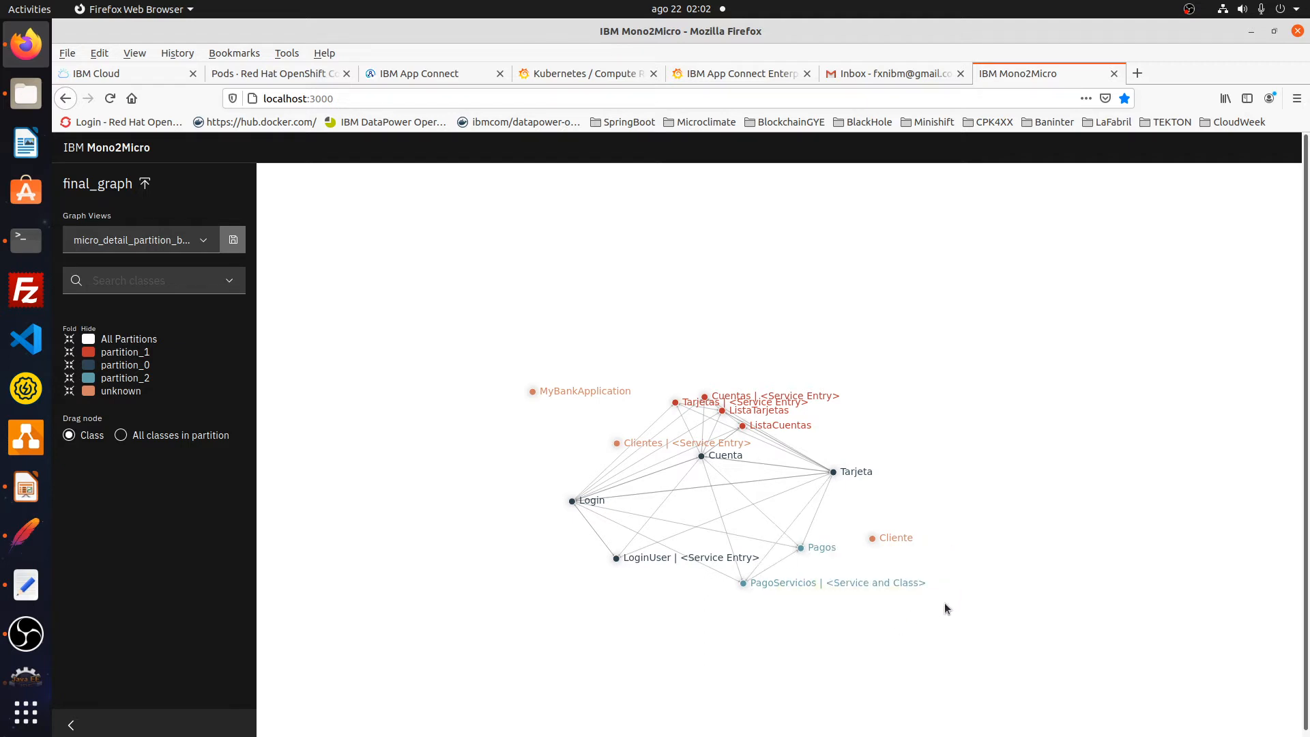
click(419, 75)
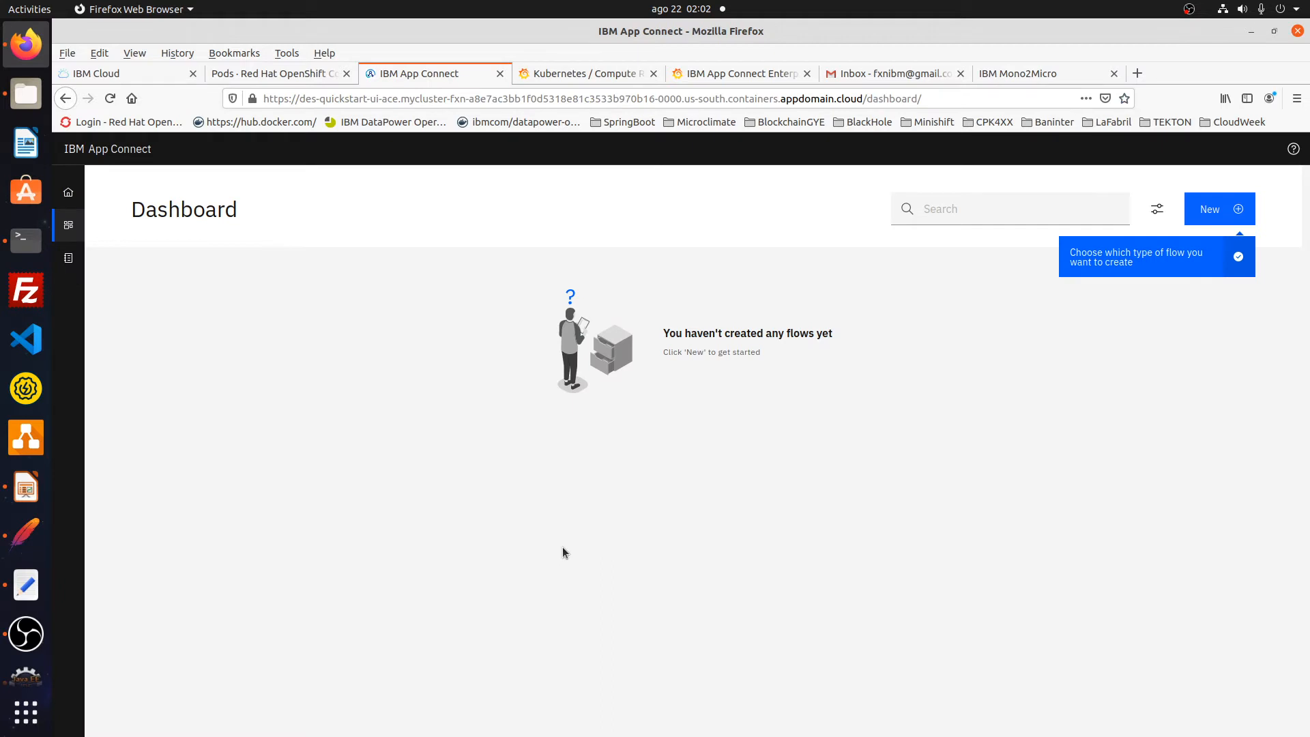
- Create a new Flows for an API item from the Dashboard's New menu
click(1210, 209)
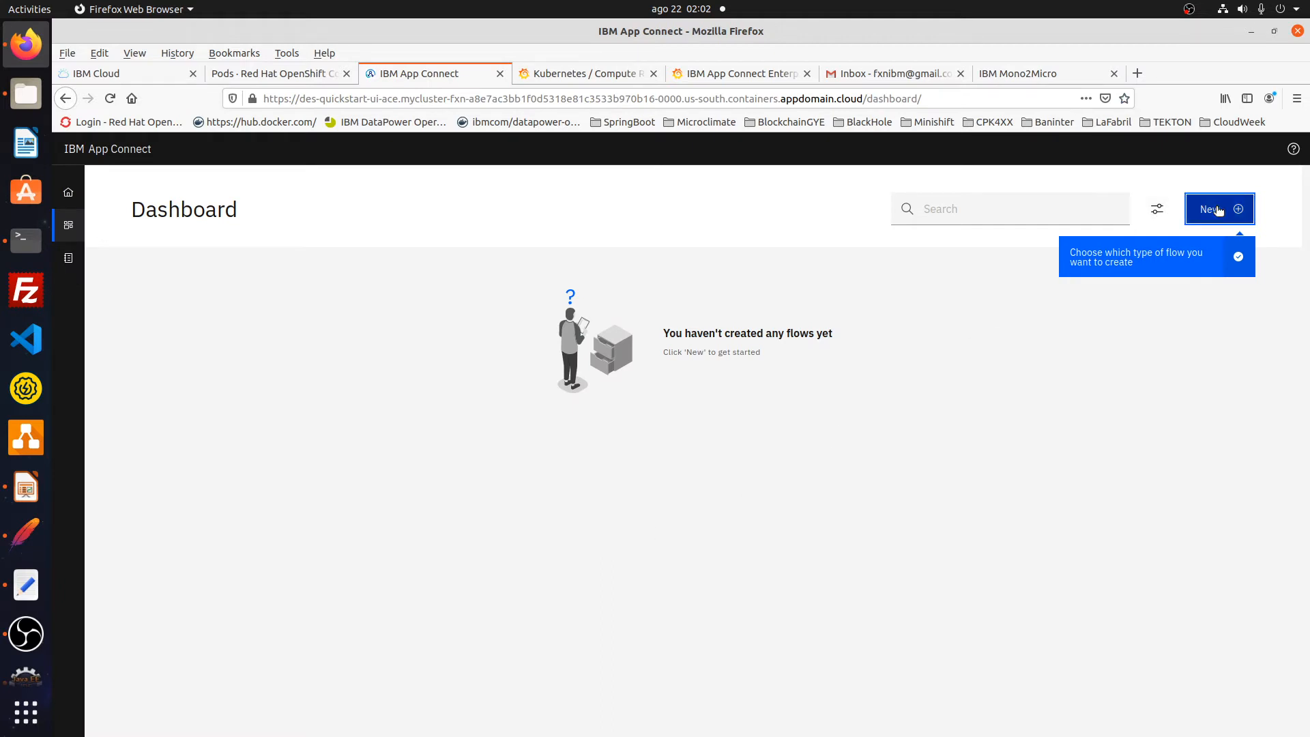
click(1186, 239)
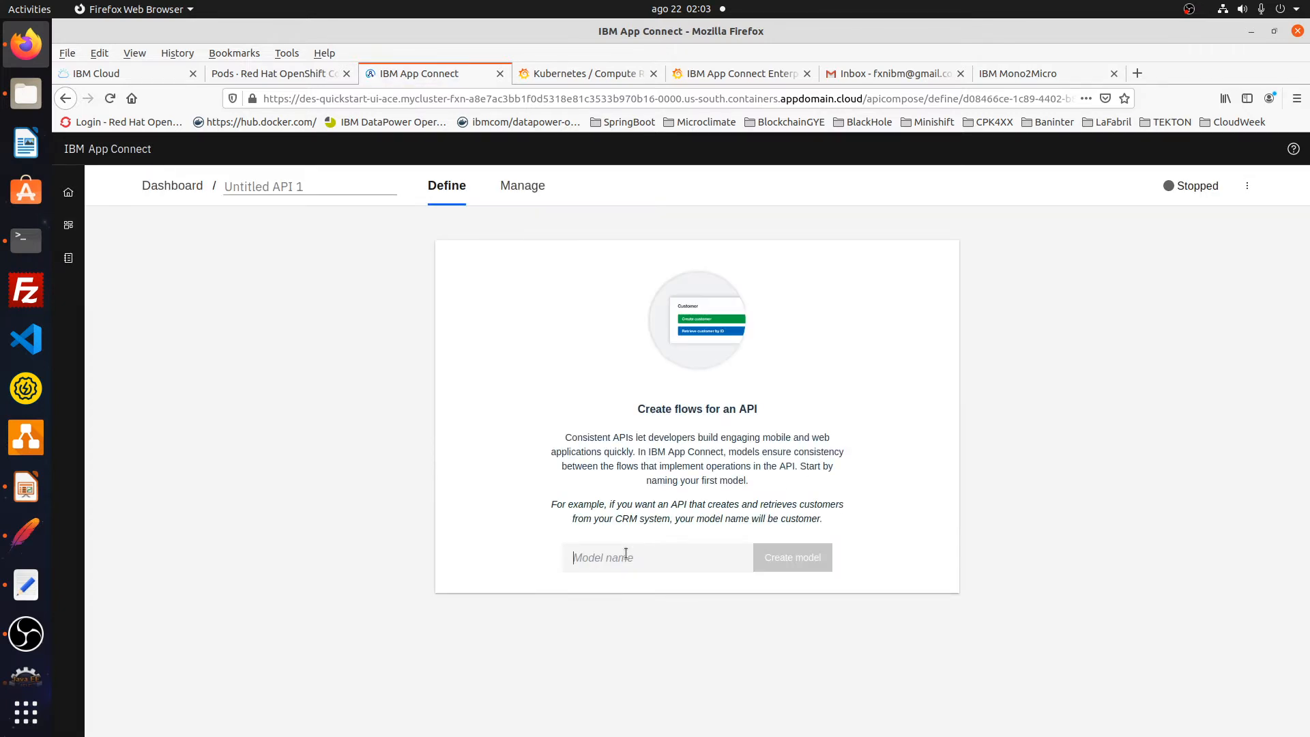
click(626, 554)
- Create the AguaPotable model with properties banco, num, fecha and tipoServicio
click(621, 582)
click(782, 554)
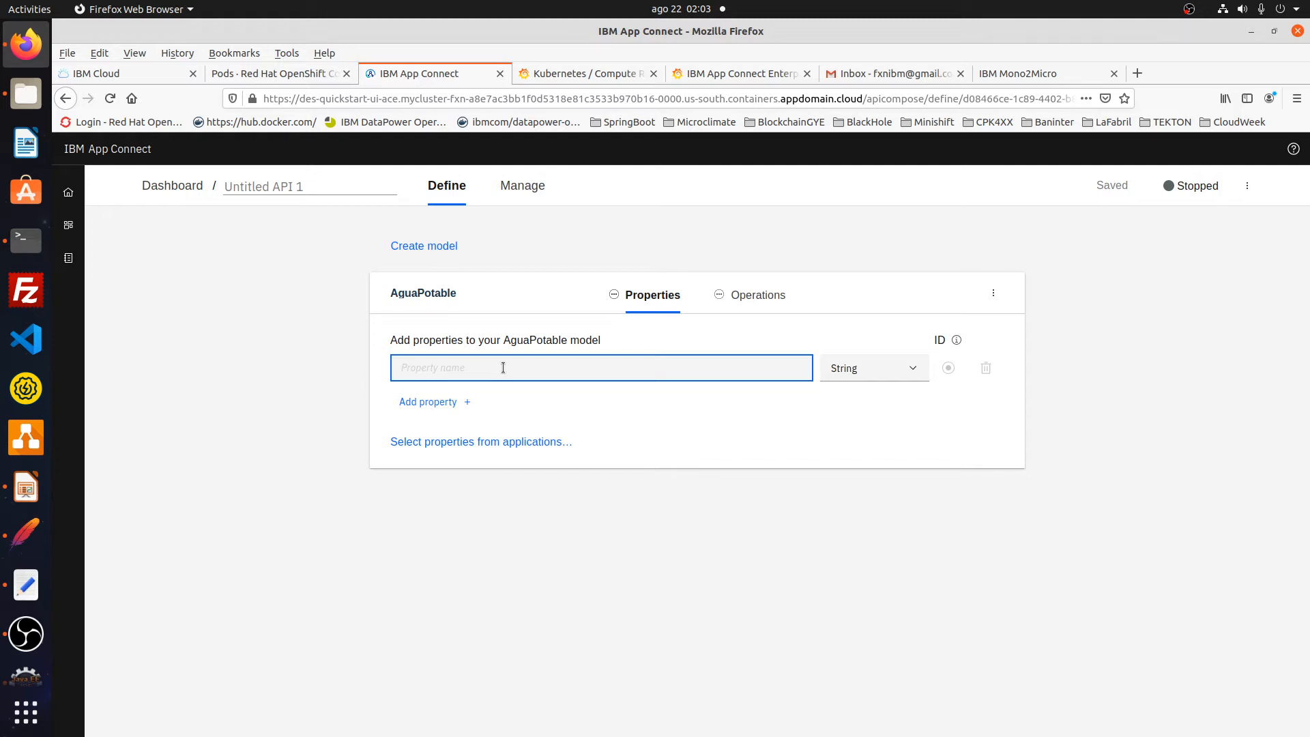
text(banco)
click(452, 402)
text(num)
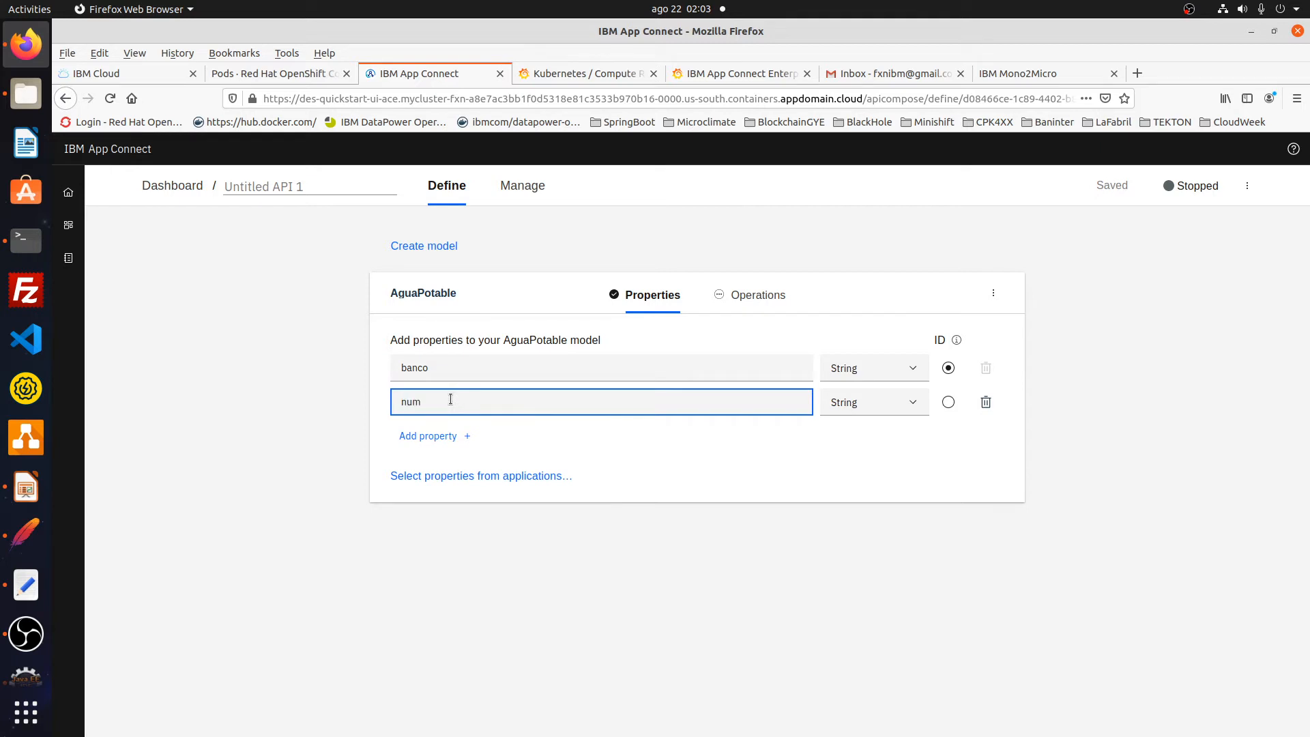
click(433, 436)
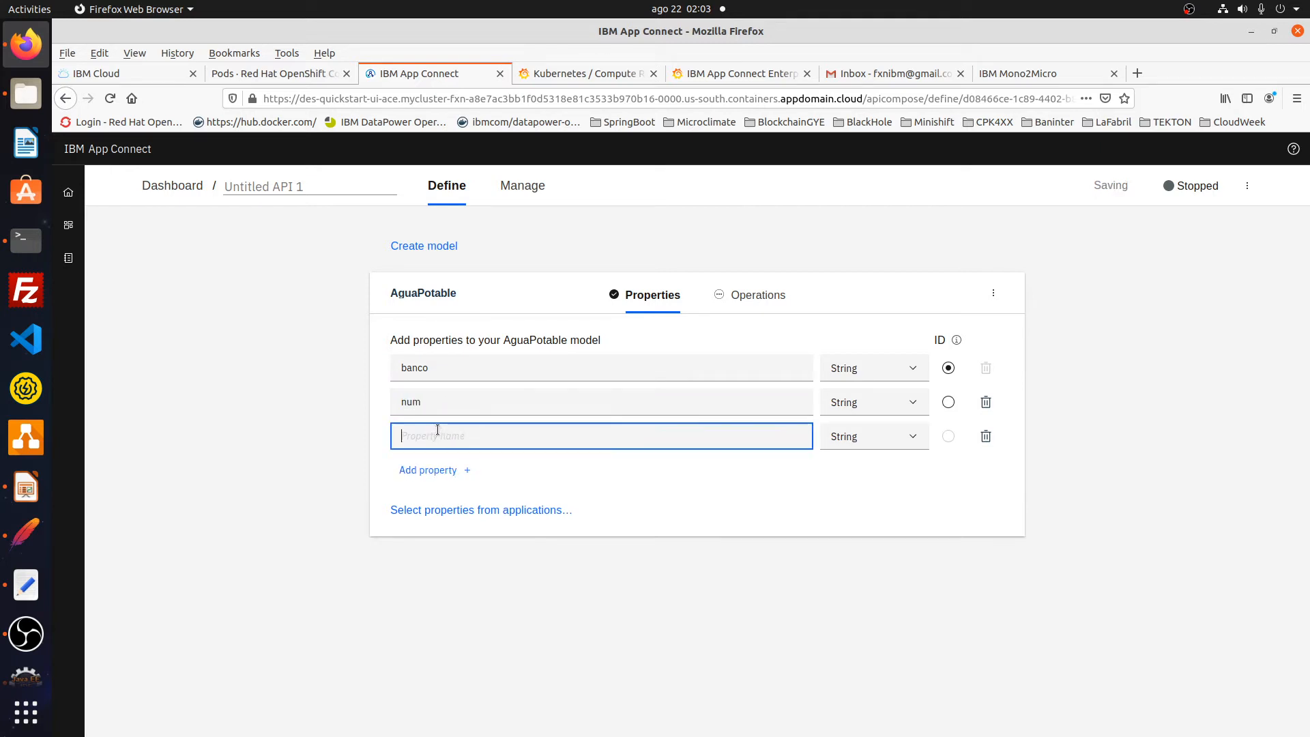
text(fecha)
click(410, 469)
text(ti)
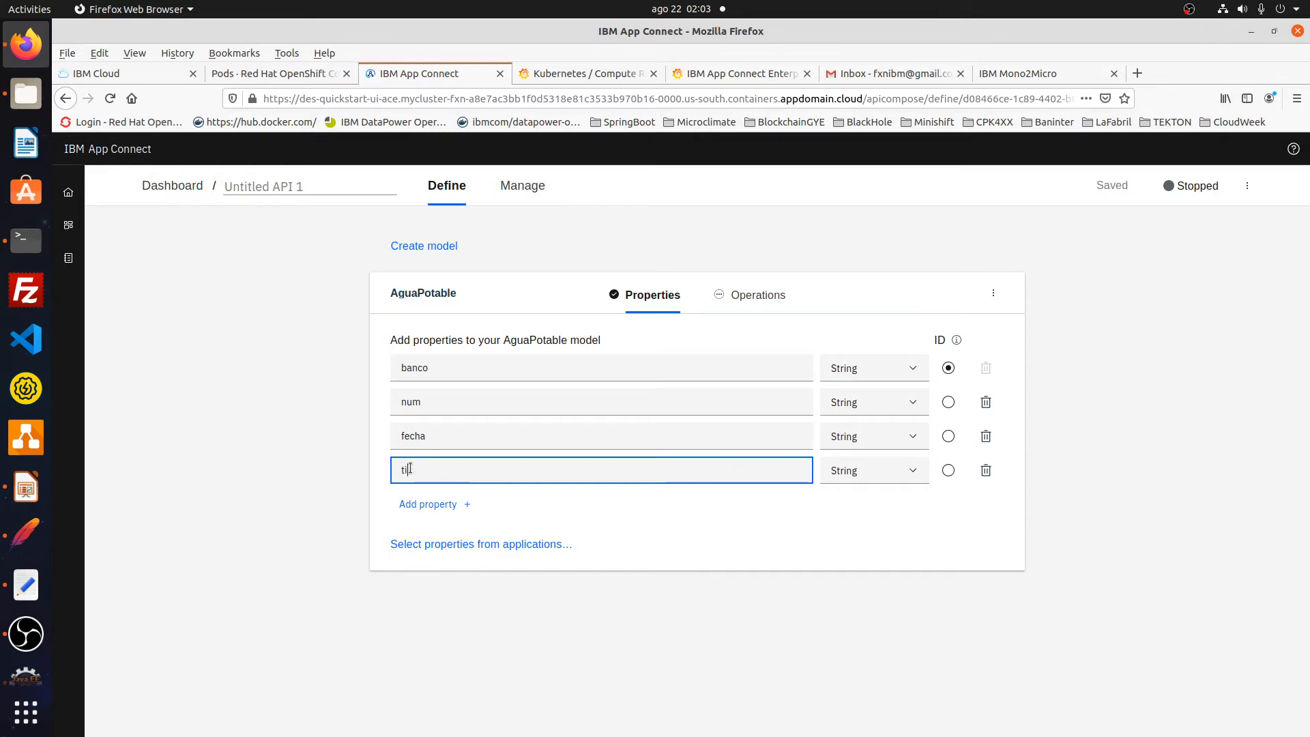
text(poServicioi)
key(BackSpace)
- Rename the API to pagar and add a Retrieve AguaPotable by ID operation flow
click(318, 185)
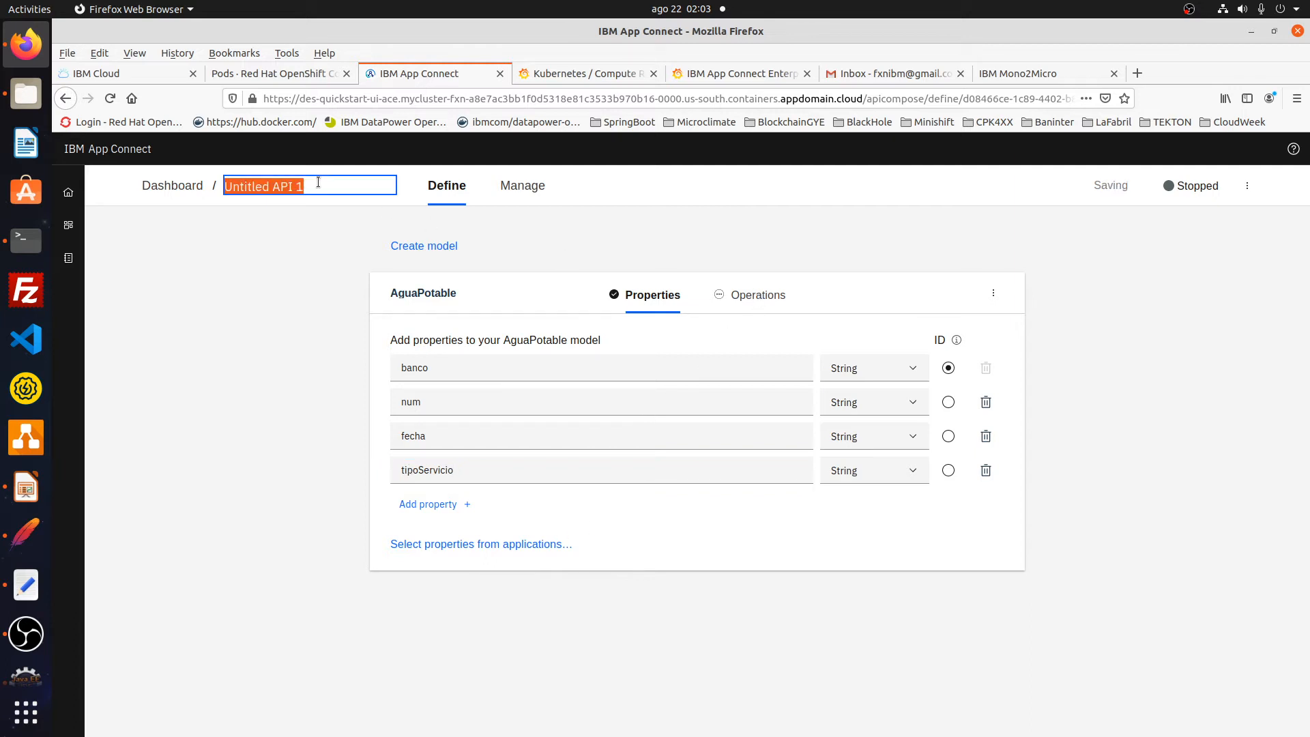
text(pagar)
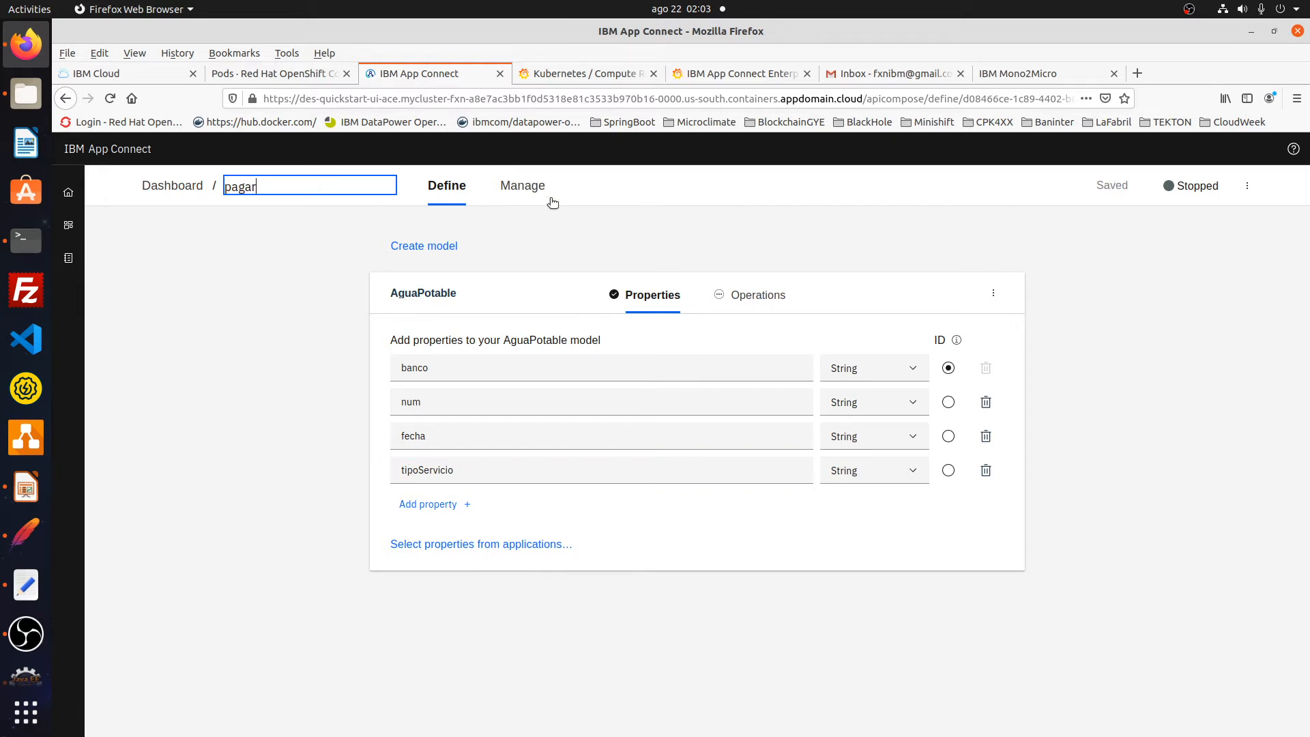
click(739, 286)
click(626, 345)
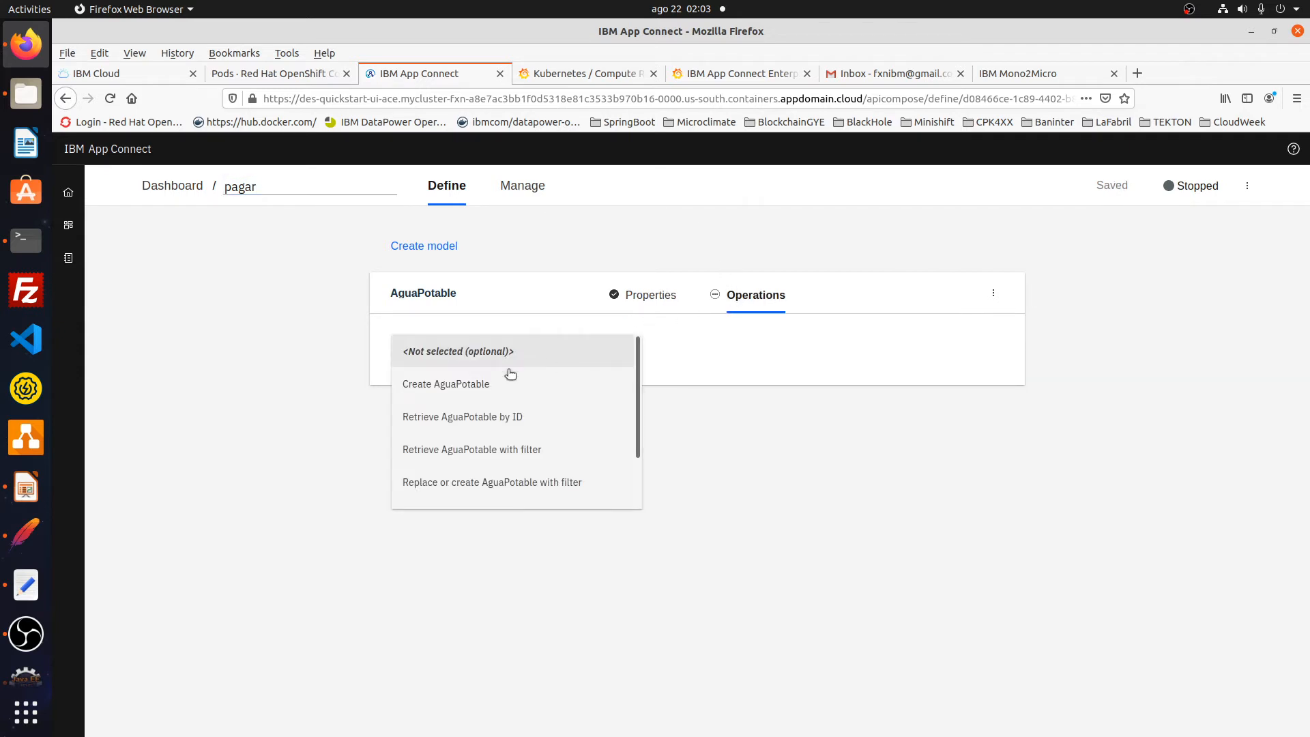
click(473, 419)
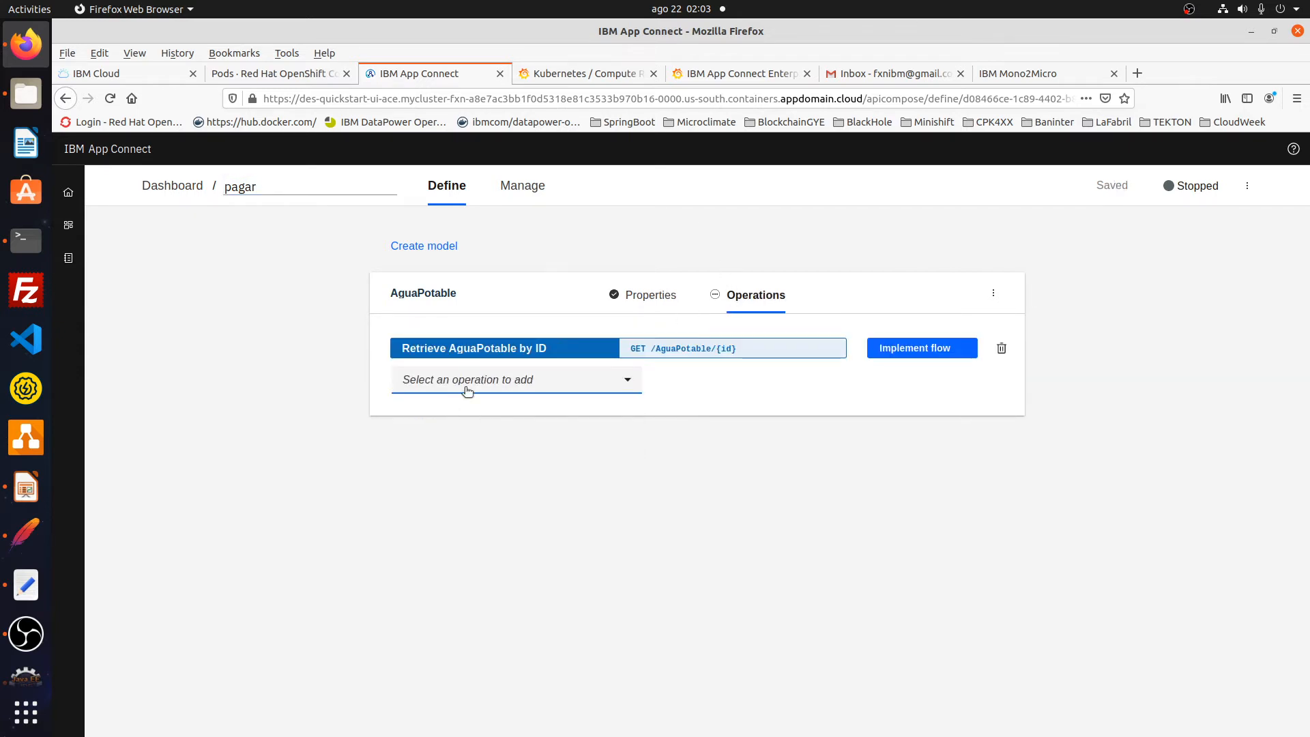
click(914, 354)
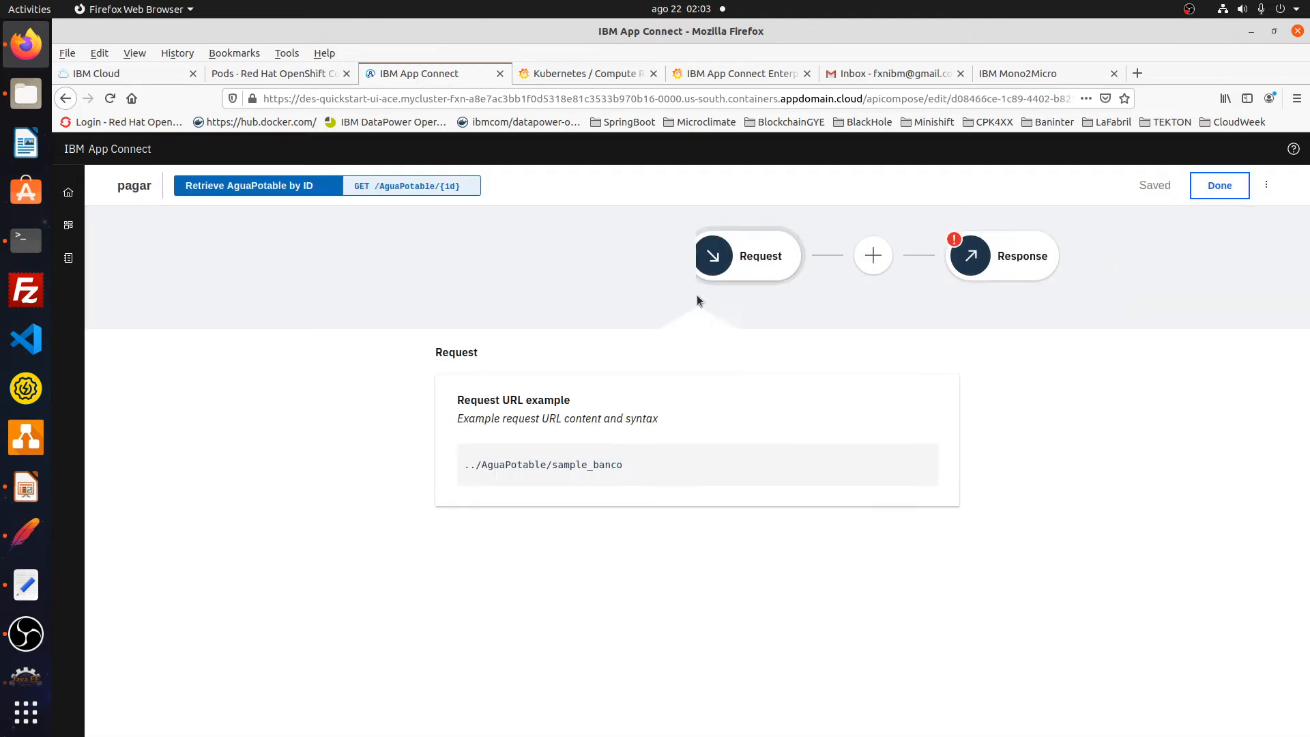
click(838, 258)
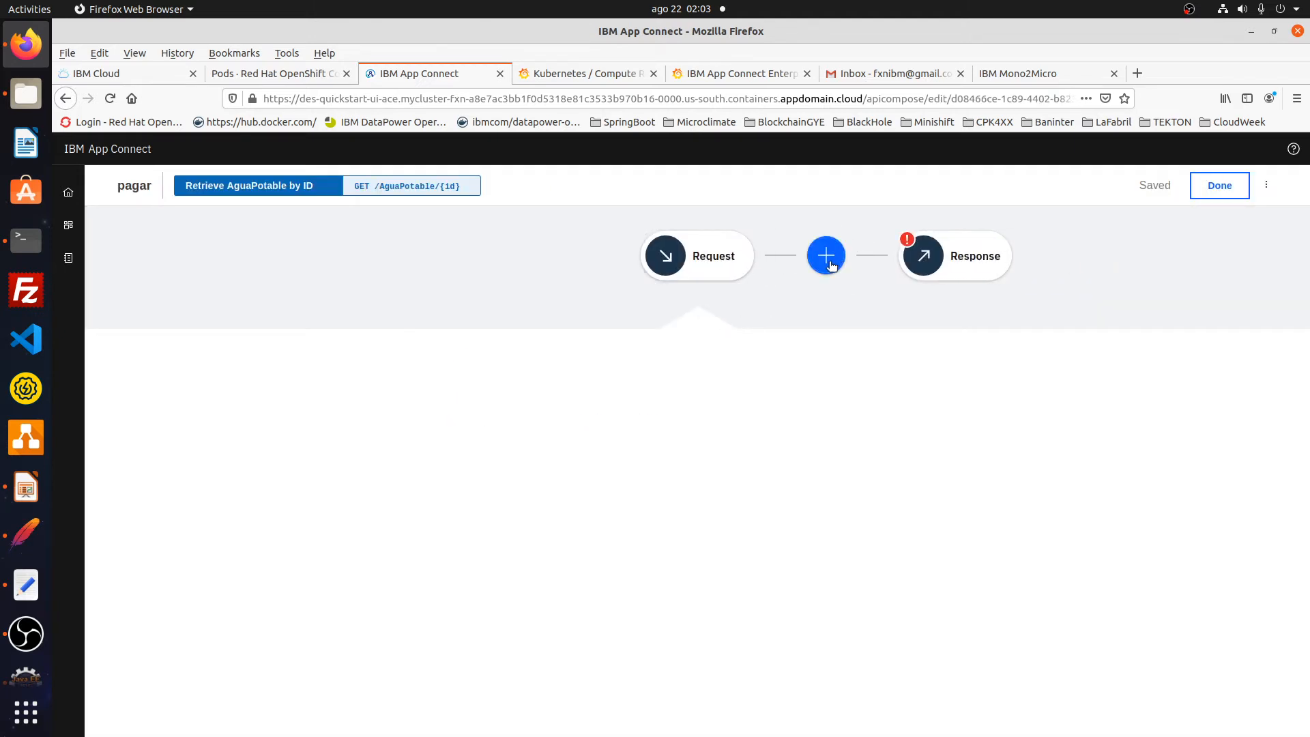
- Add an HTTP invoke method step using the GET method
scroll(543, 579, down, 4)
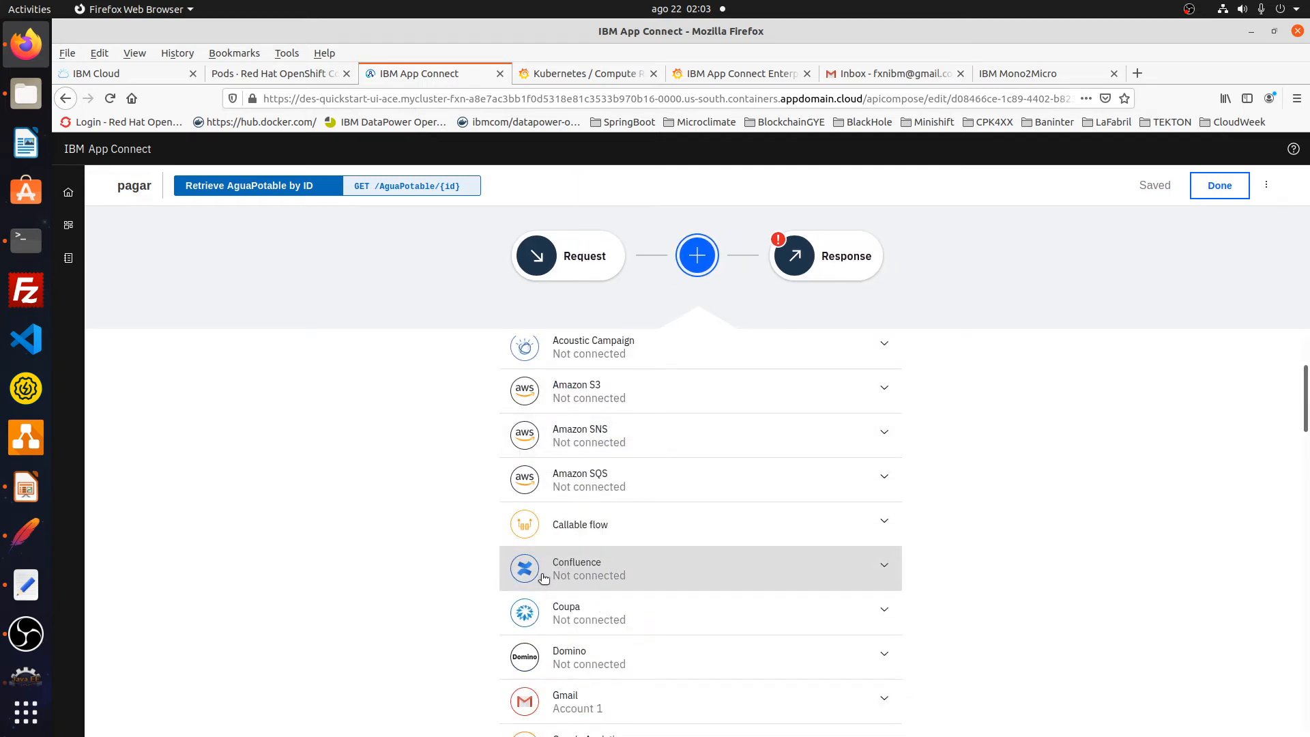
scroll(544, 578, down, 2)
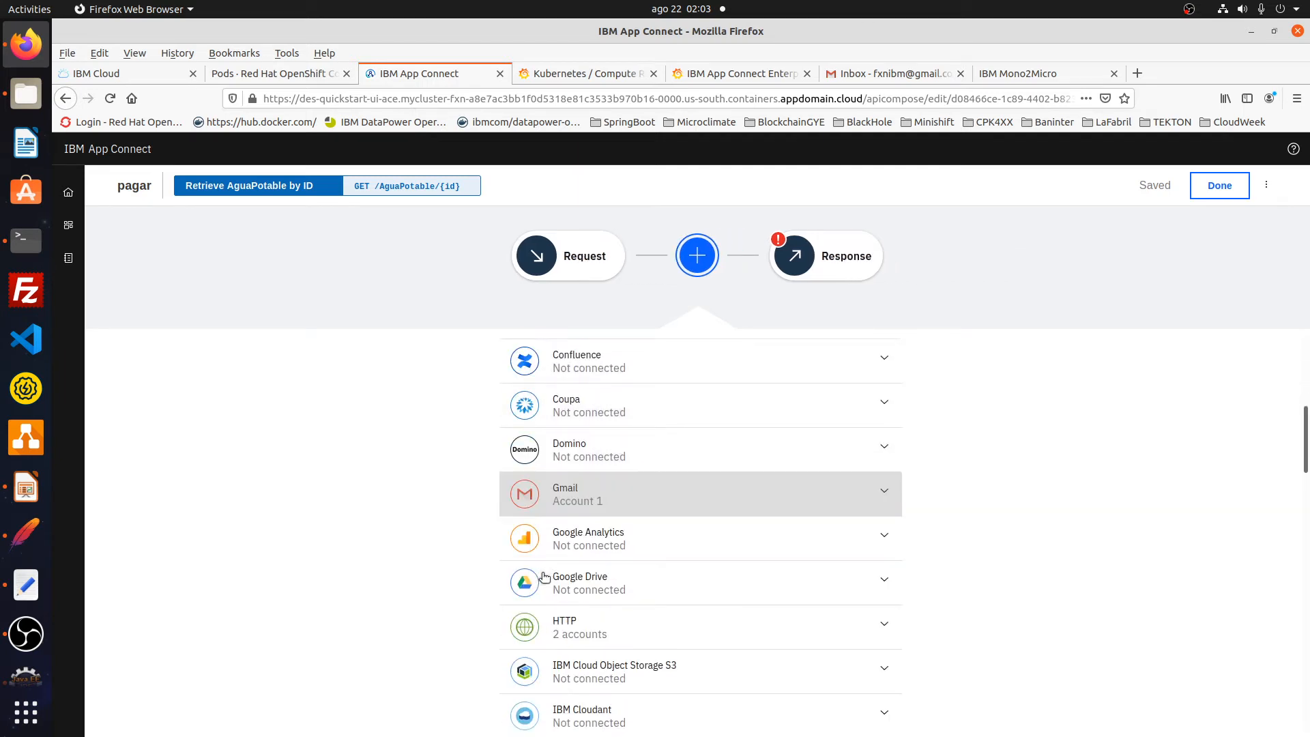
click(577, 606)
scroll(598, 681, down, 3)
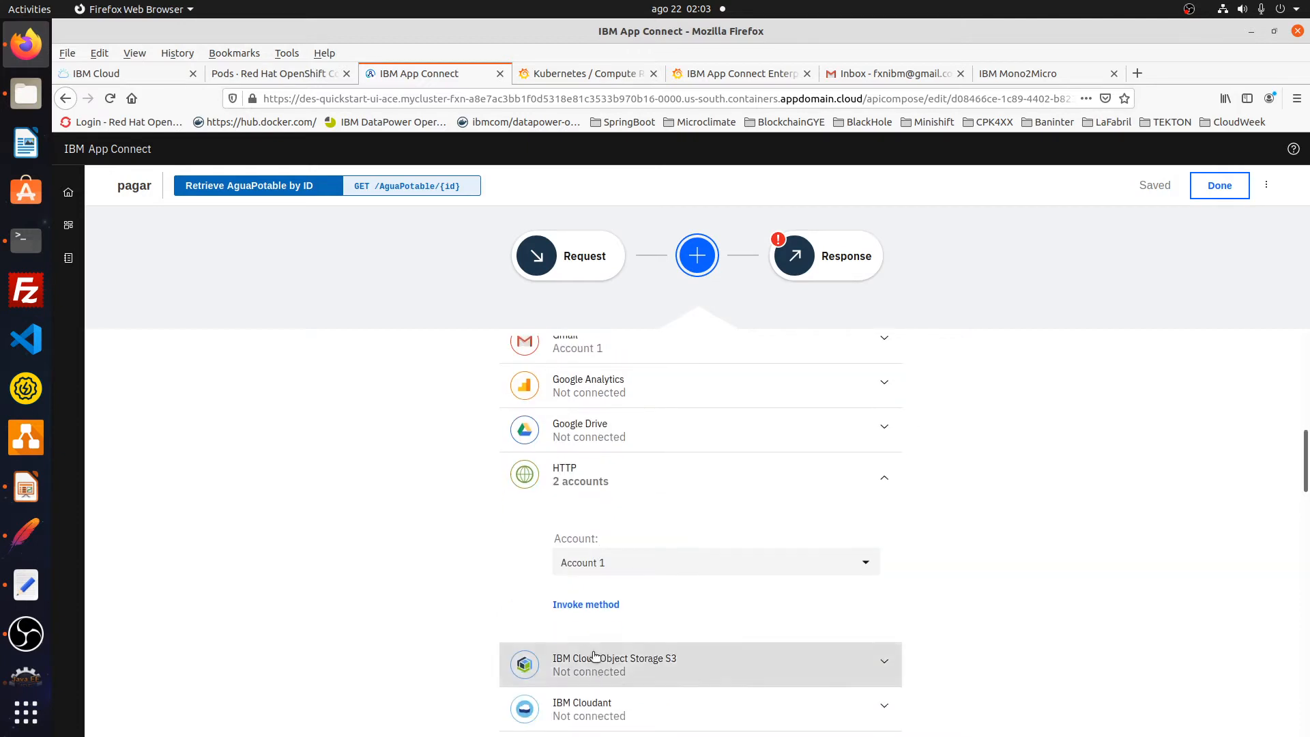
click(578, 607)
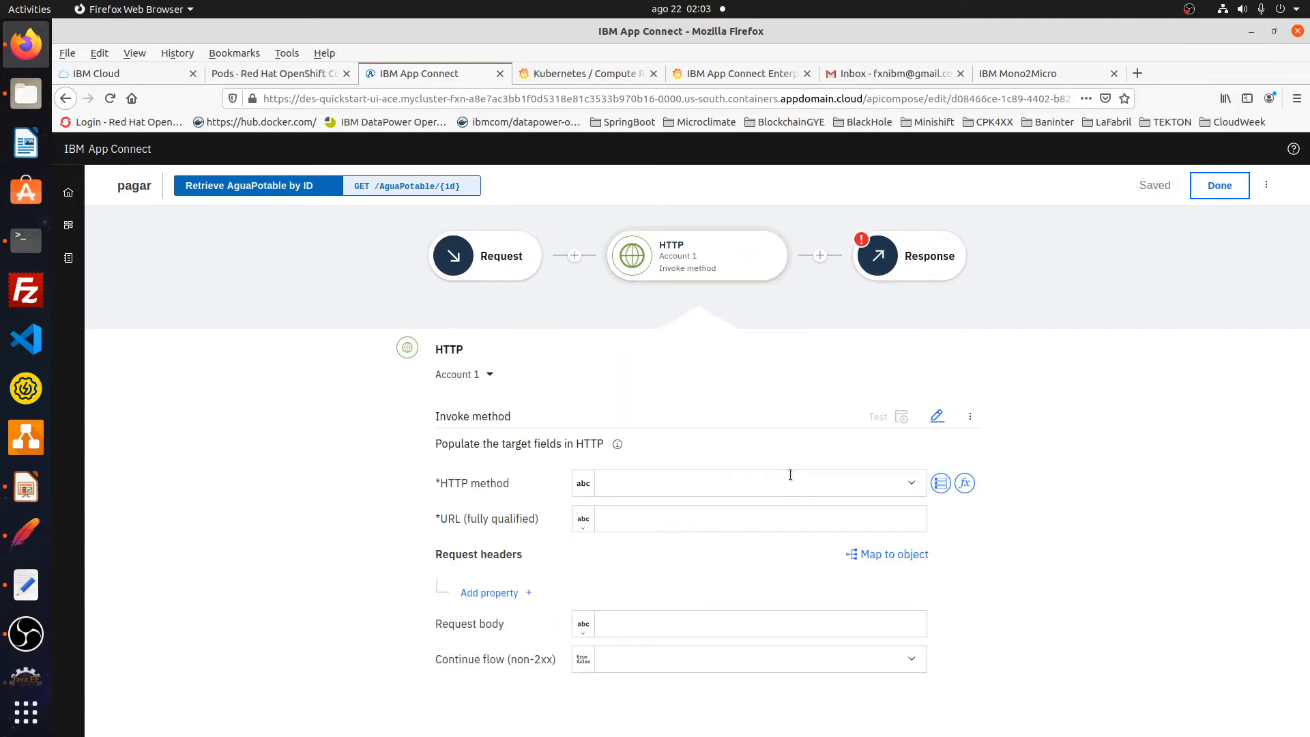
click(914, 483)
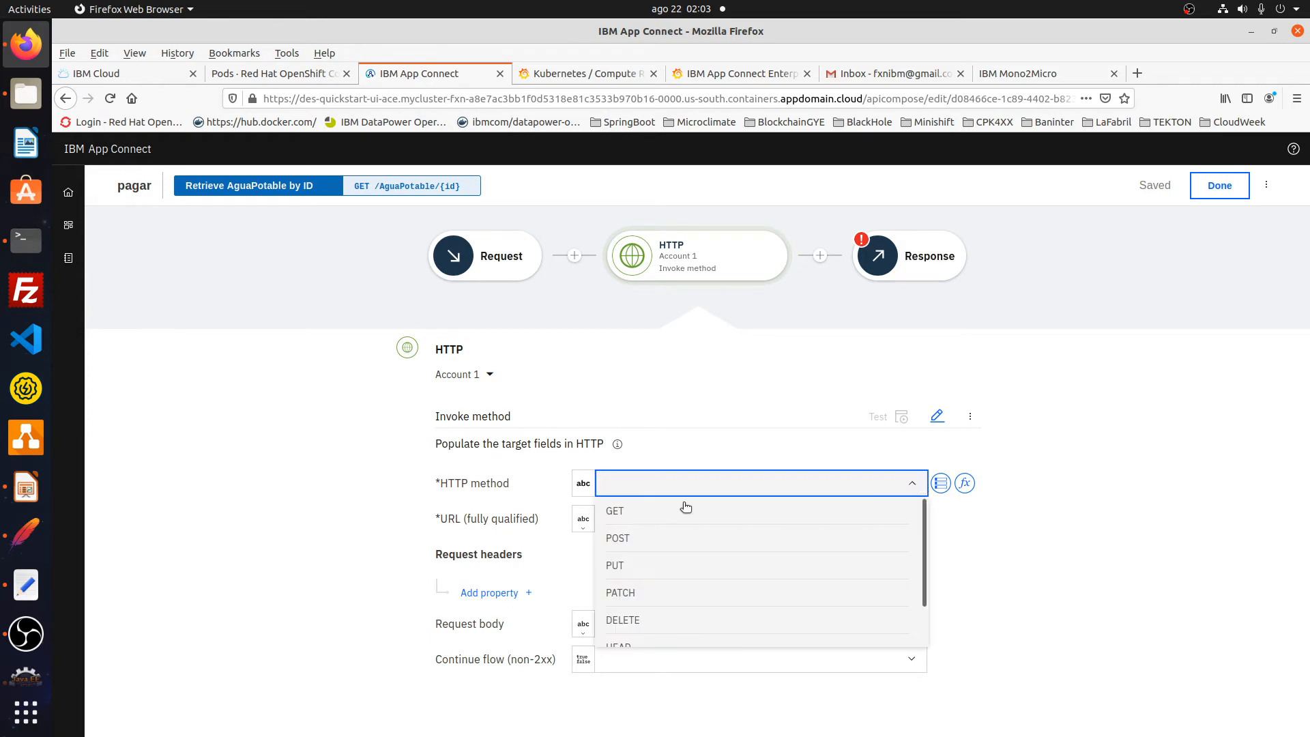
click(599, 510)
- Set the HTTP call's URL to the pagosapi/v1/aguapotable endpoint from the notes
click(27, 582)
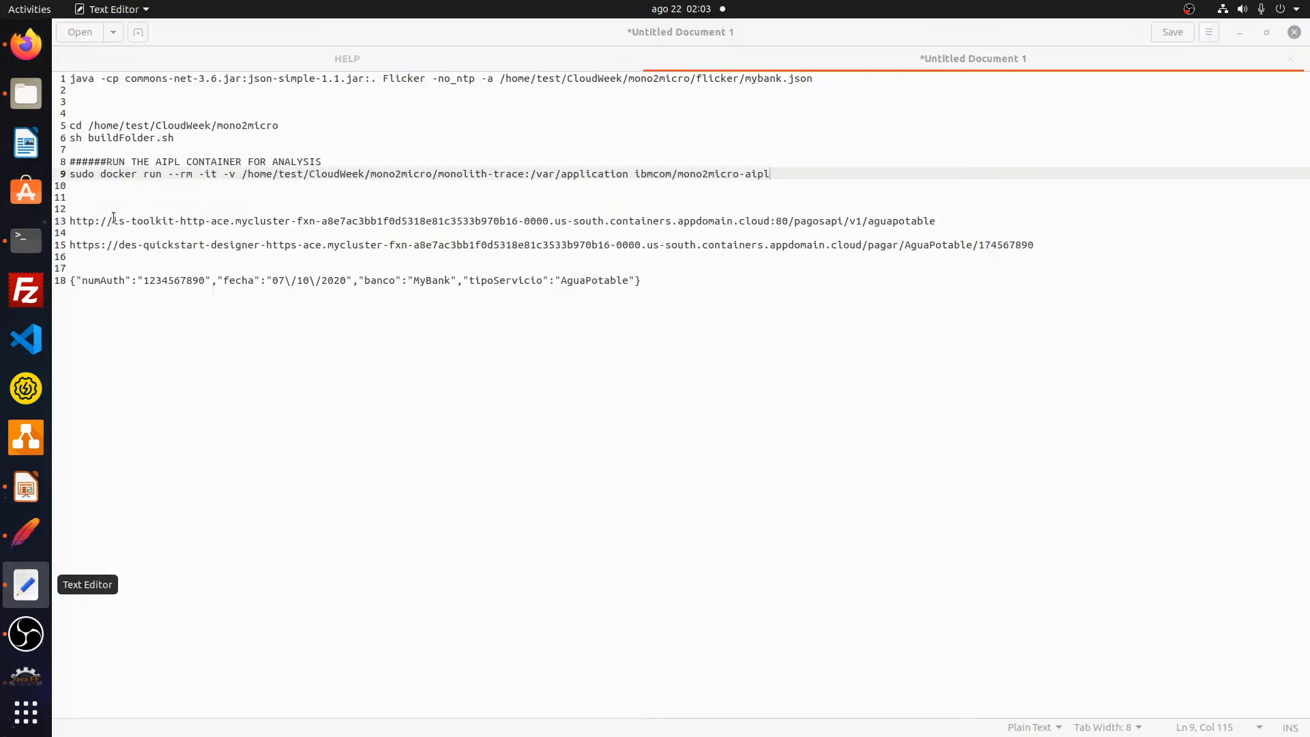
drag(68, 225, 948, 224)
key(ctrl+c)
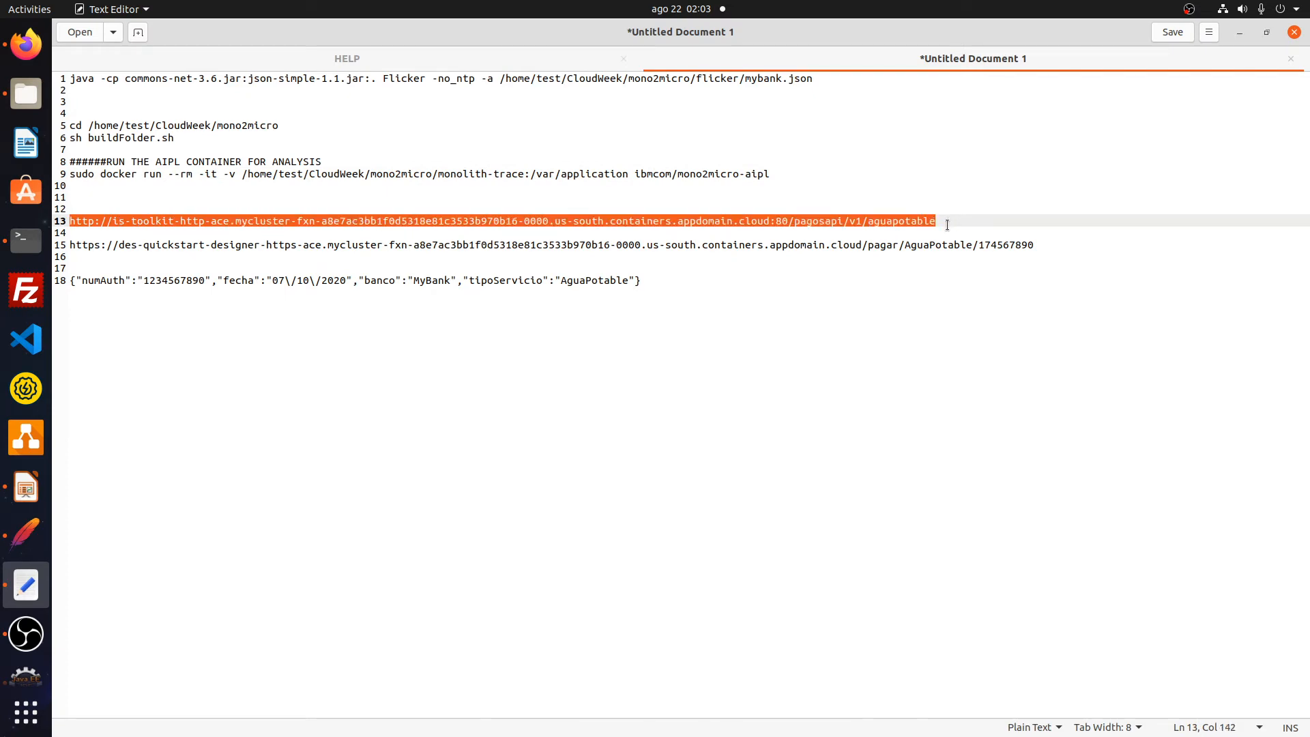
click(26, 44)
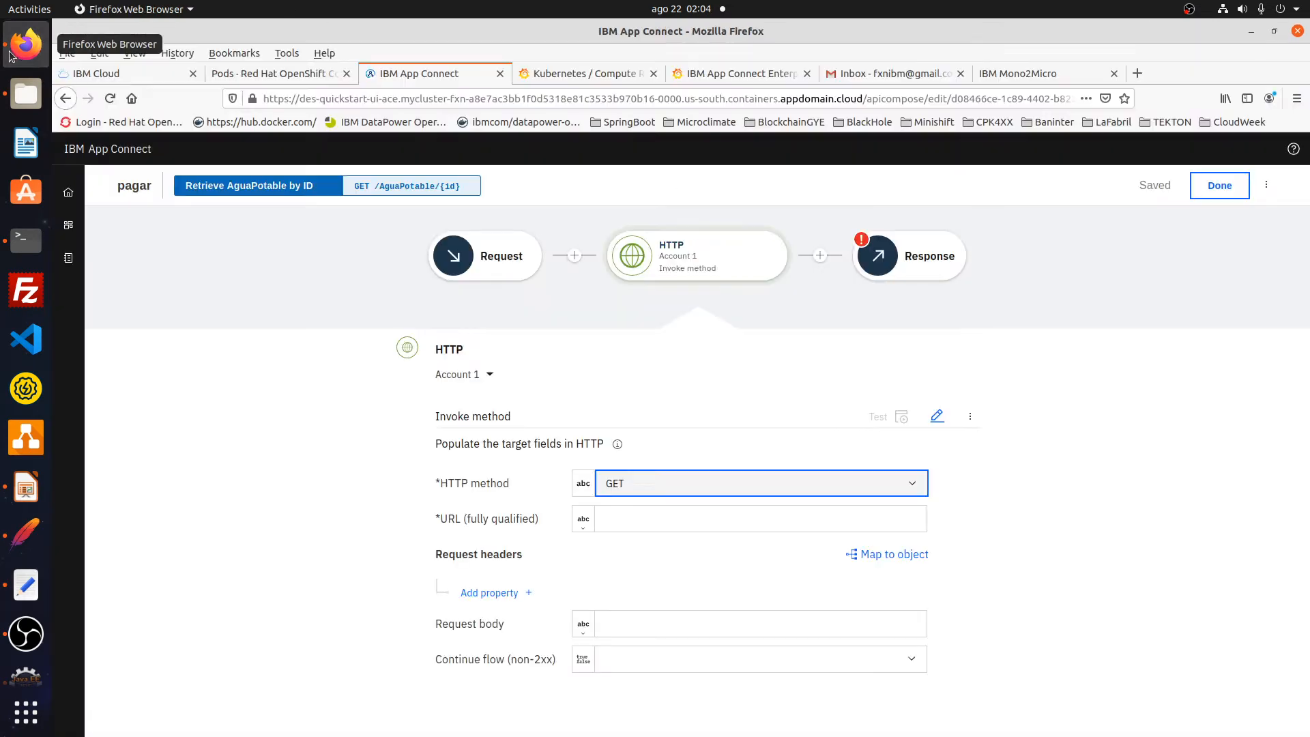
click(697, 522)
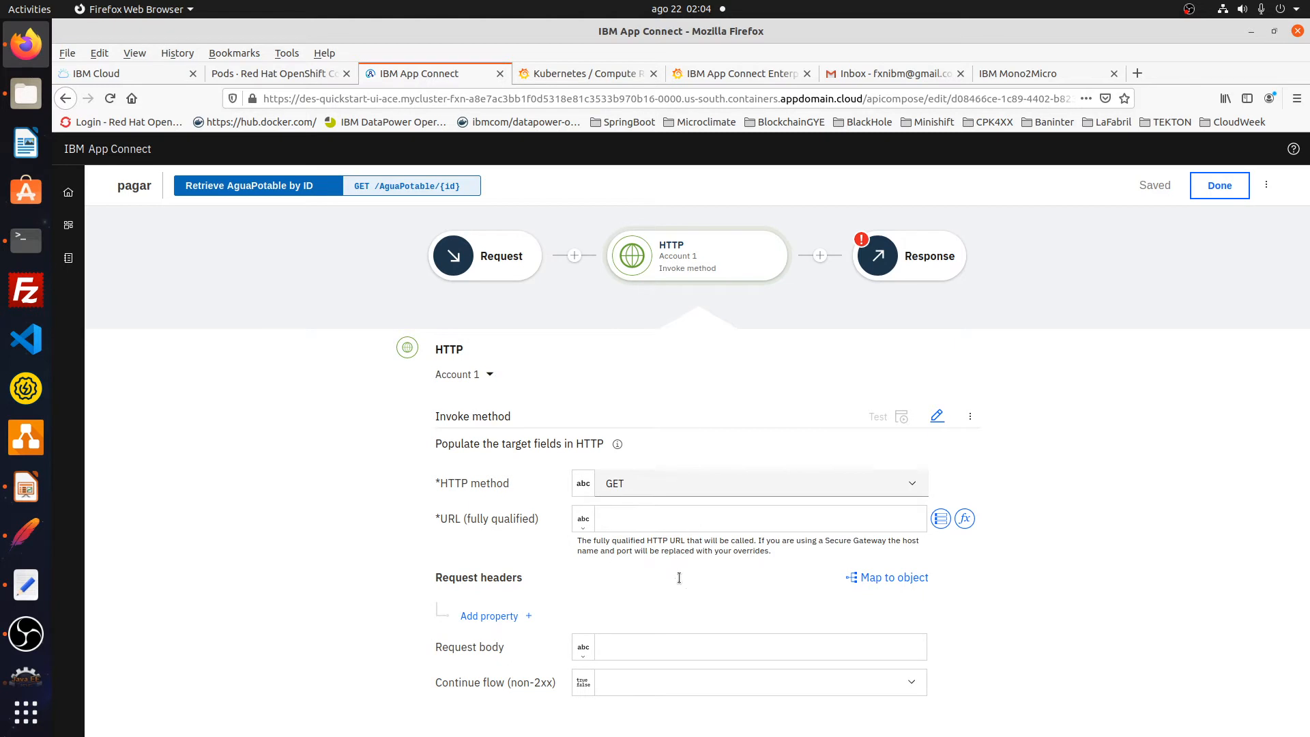
key(ctrl+v)
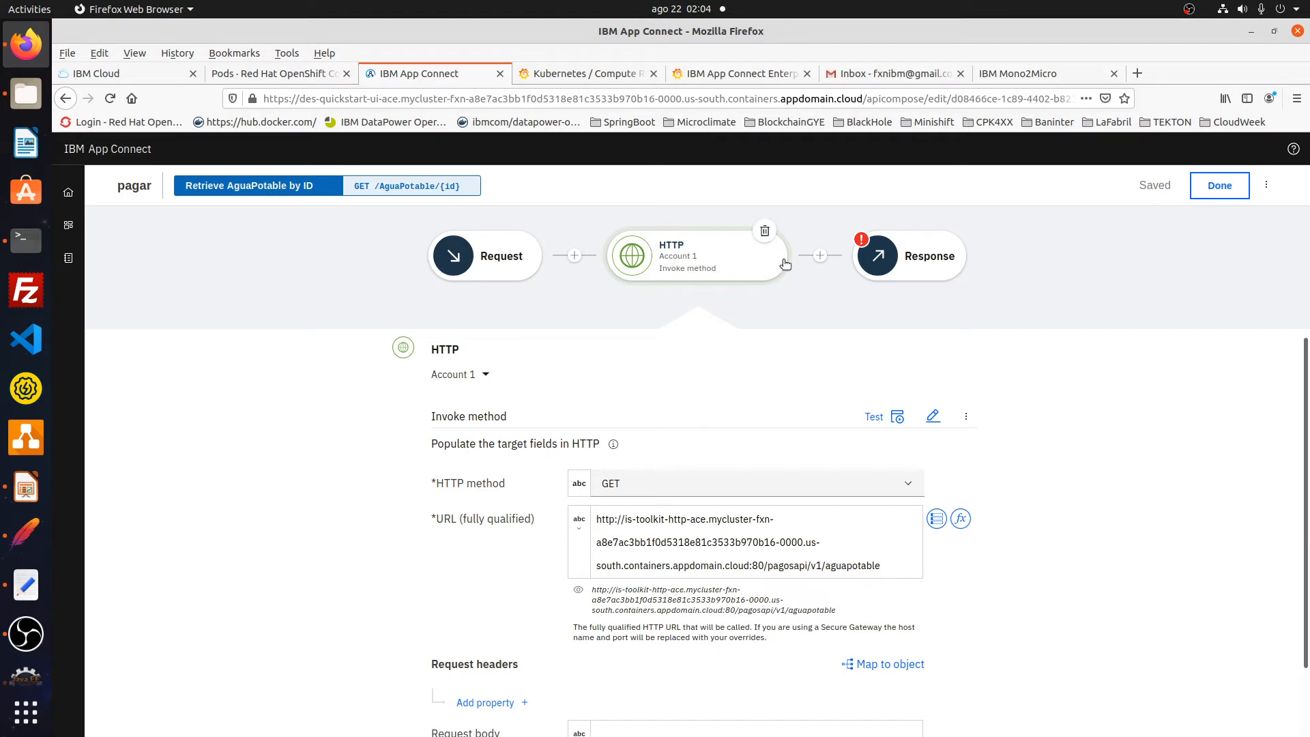
click(820, 255)
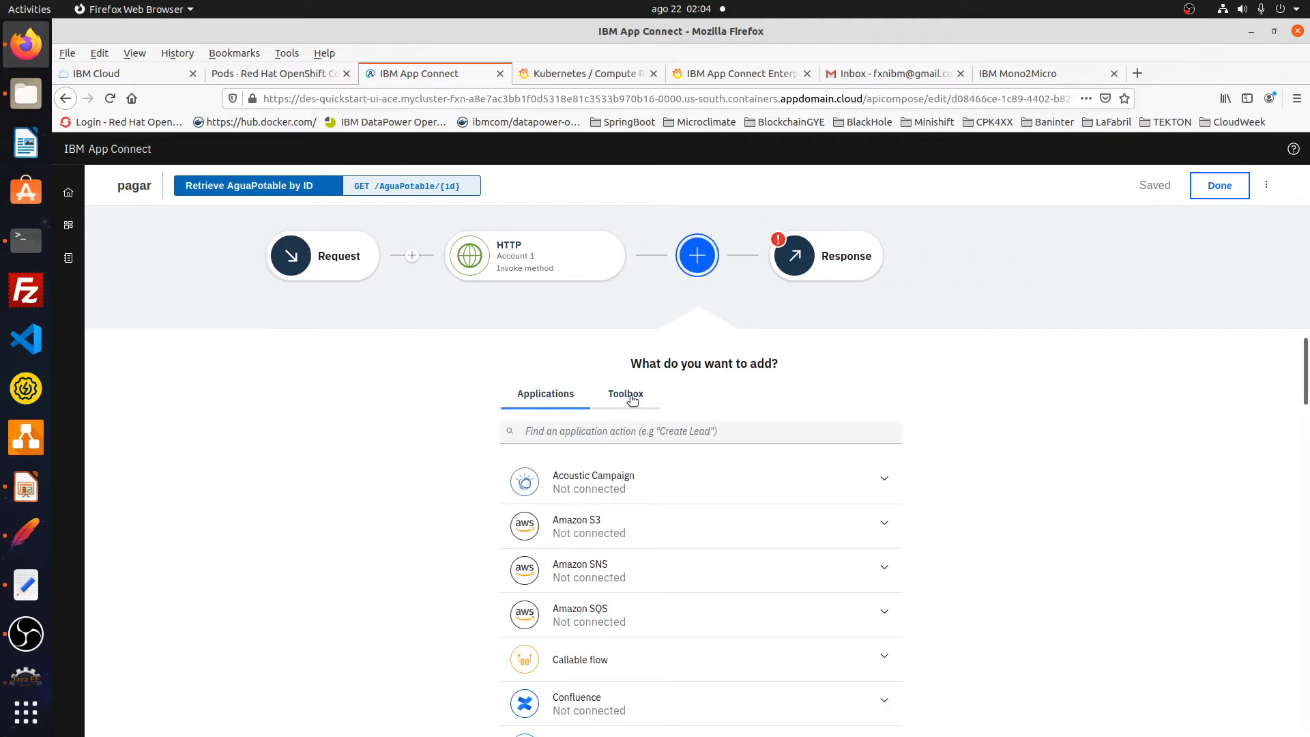
- Add a JSON Parser step with the HTTP Response body mapped as its JSON Input
click(632, 400)
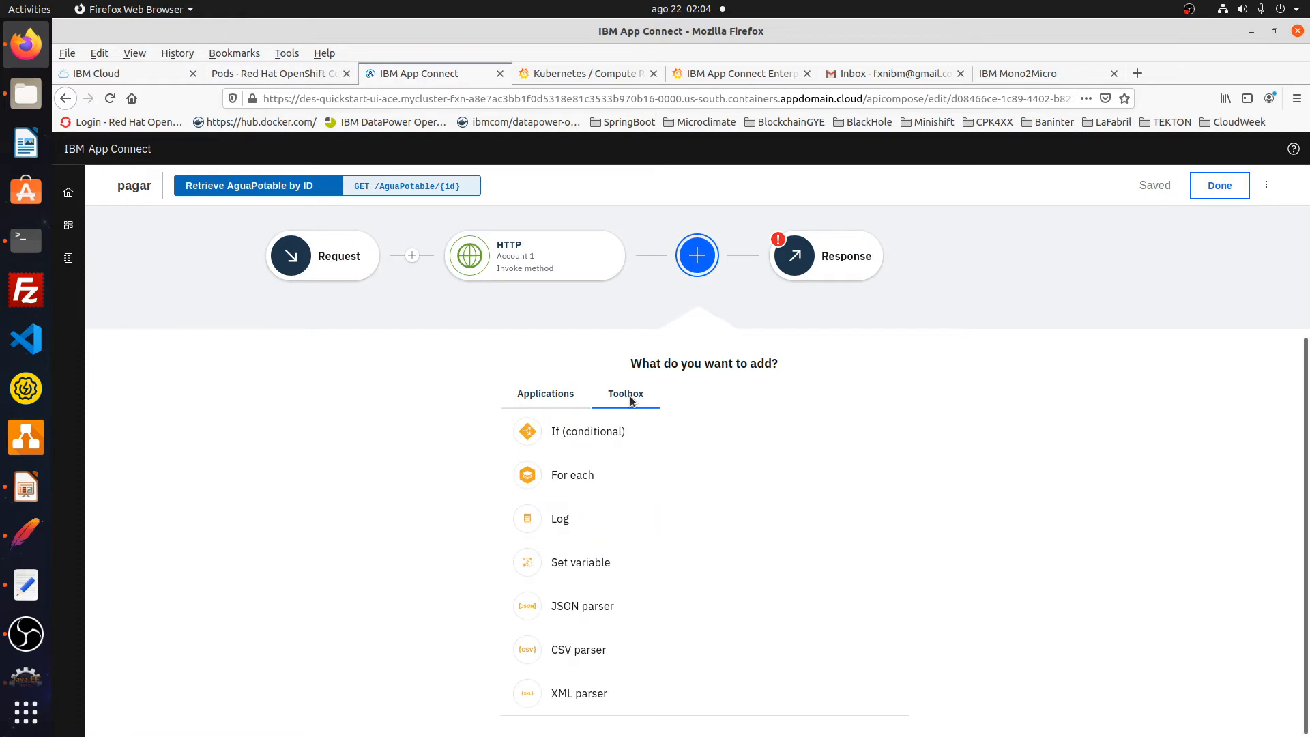
click(584, 611)
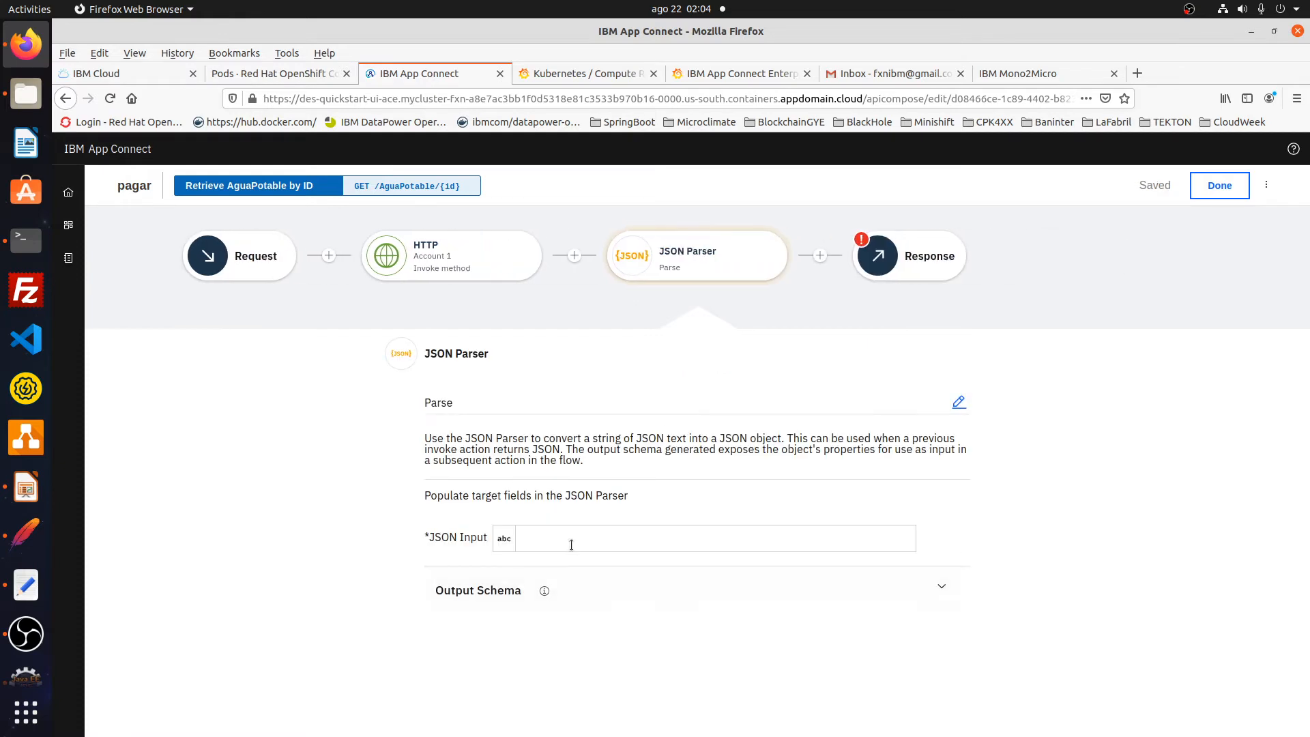
click(574, 538)
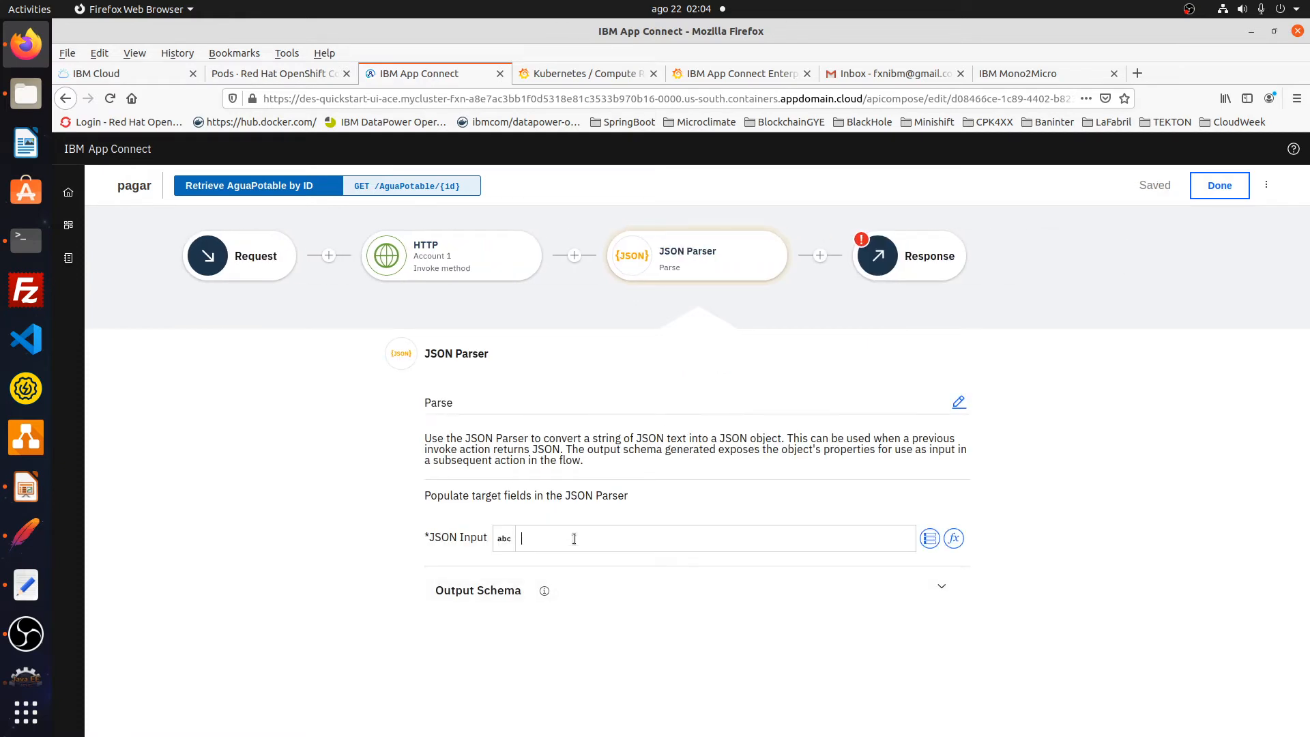
click(929, 539)
click(484, 599)
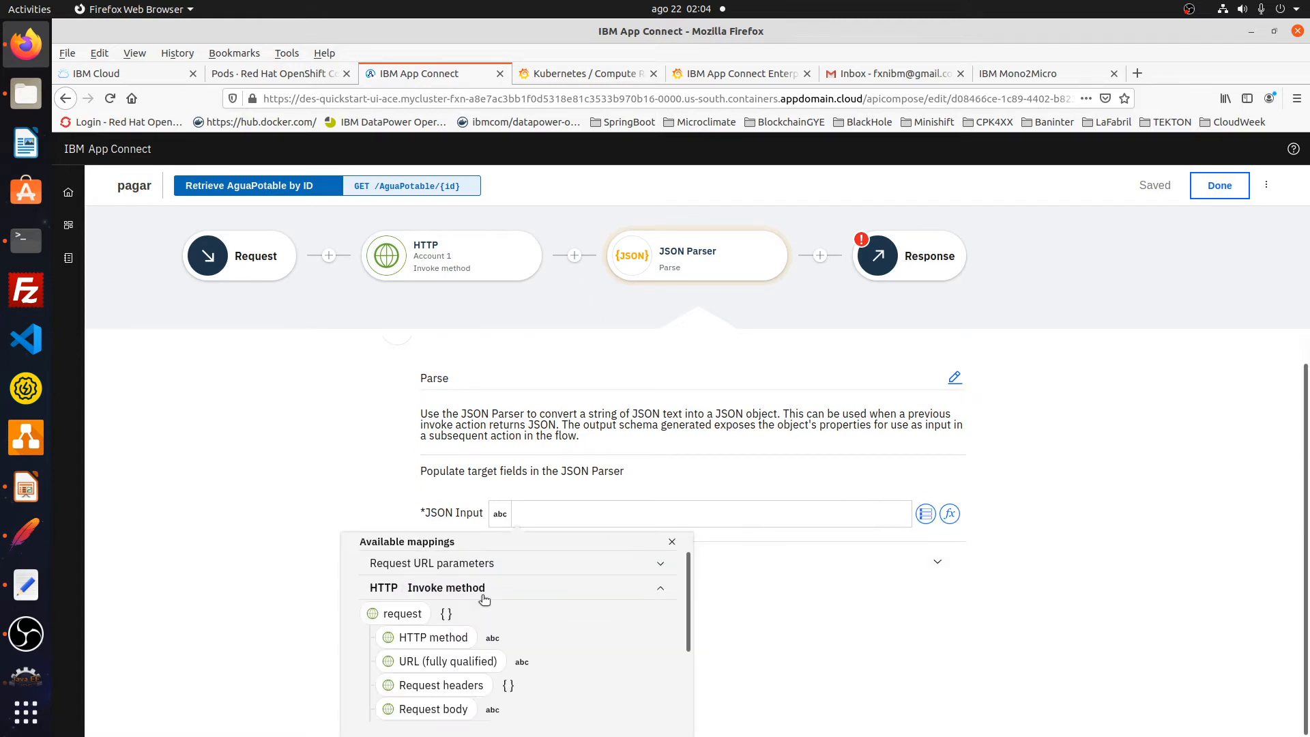
scroll(482, 614, down, 3)
click(459, 668)
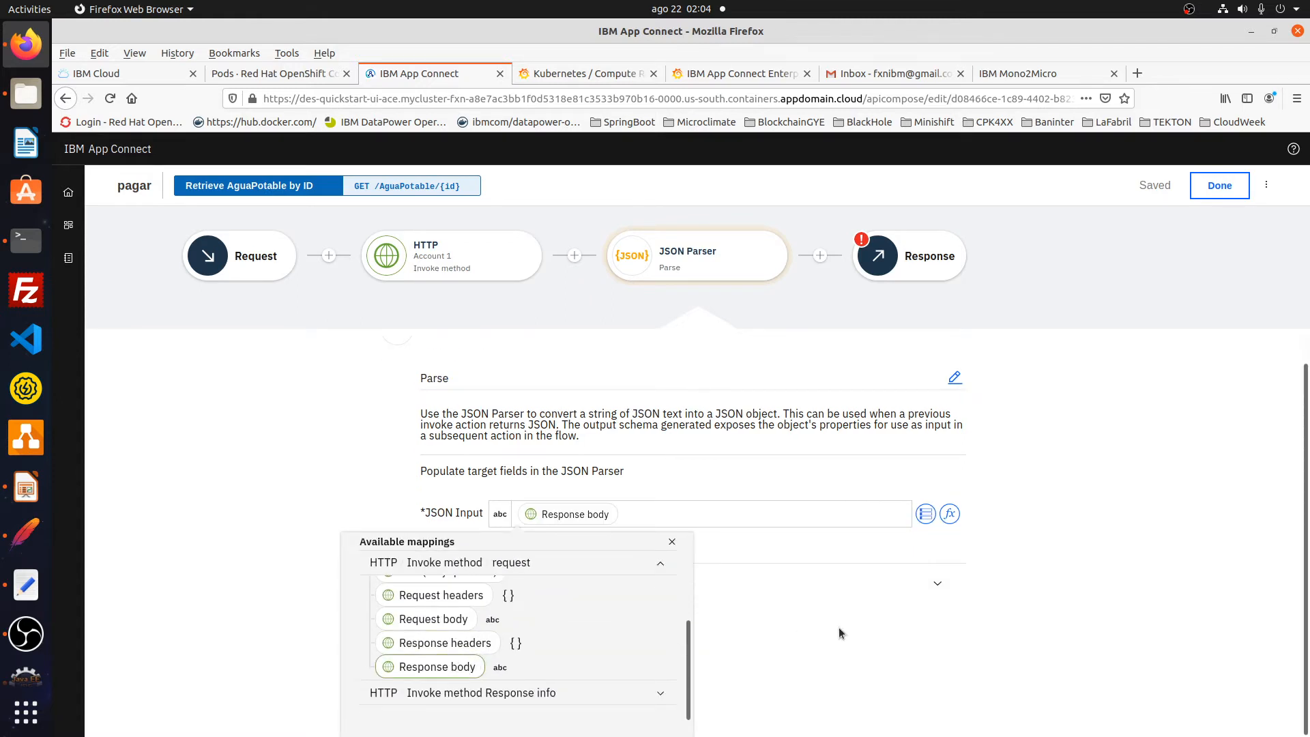
click(906, 621)
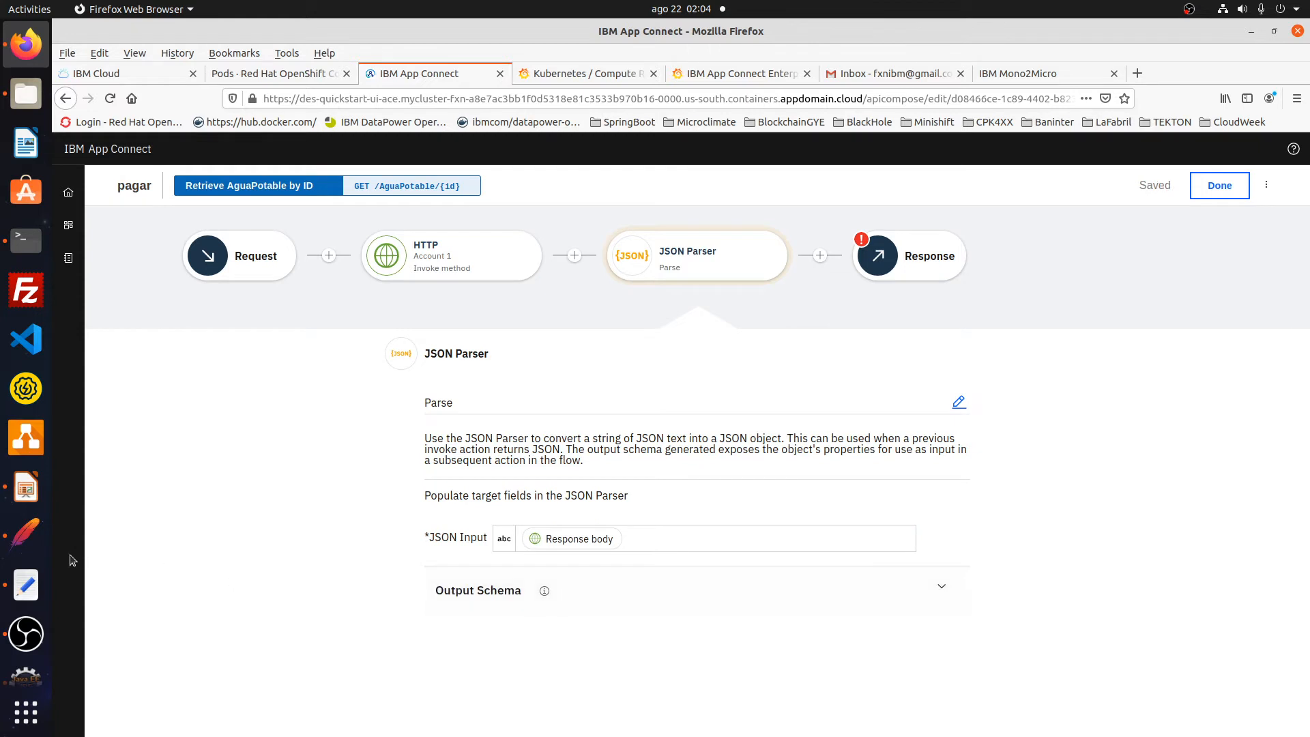
- Paste the example JSON payload into the Output Schema and generate the schema
click(28, 580)
key(ctrl+v)
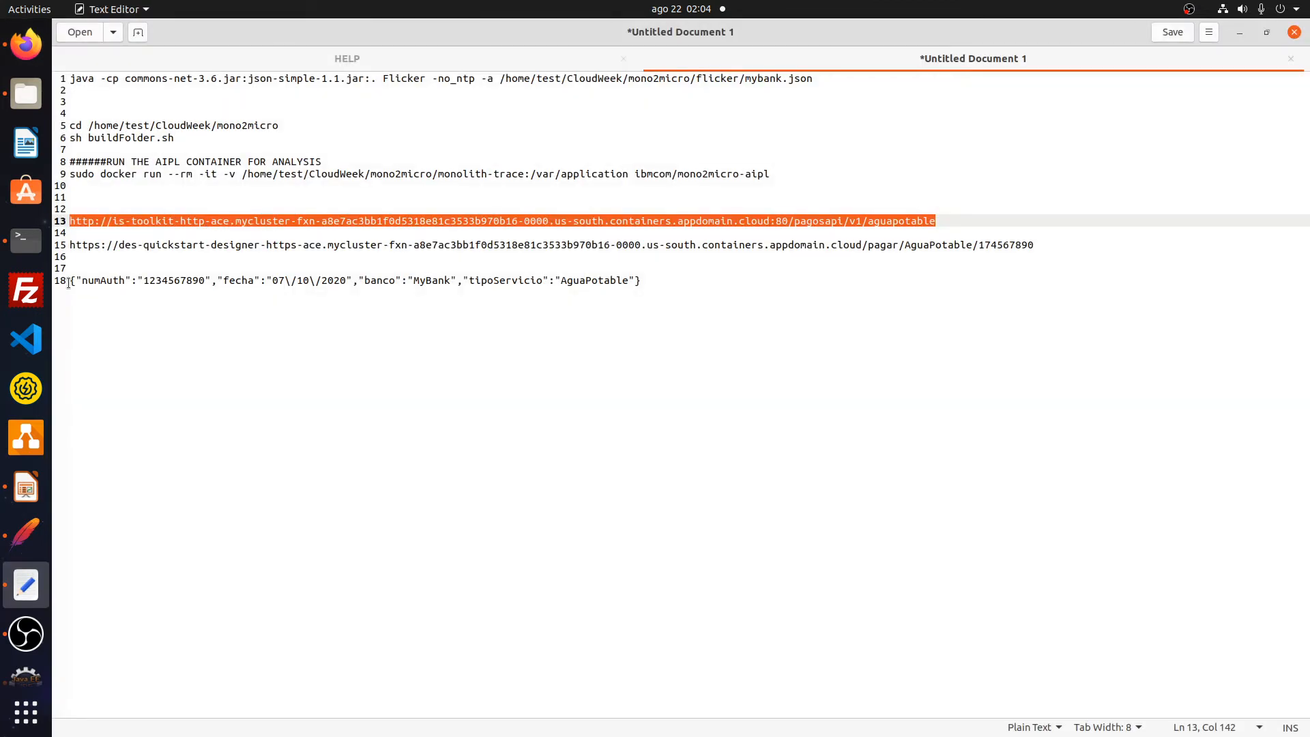
click(71, 282)
drag(71, 282, 644, 281)
key(ctrl+c)
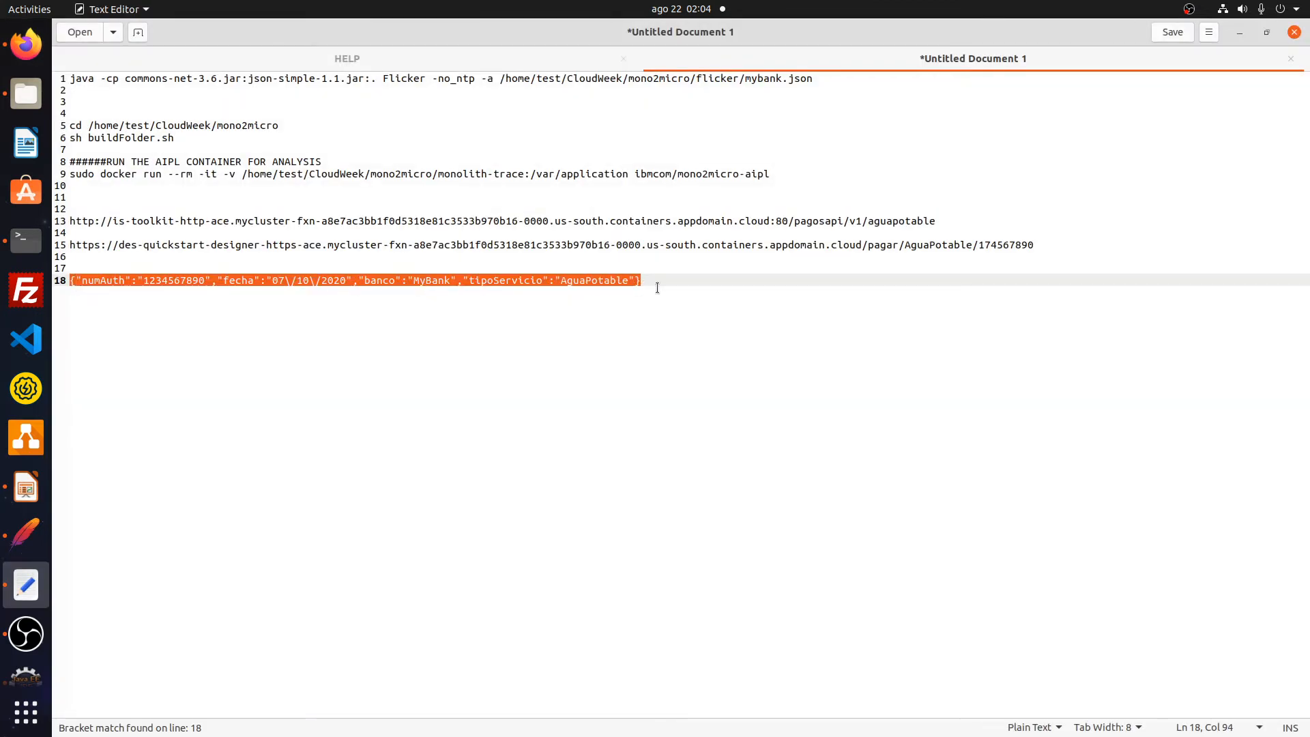
click(26, 44)
click(533, 591)
click(598, 665)
key(ctrl+v)
scroll(514, 655, down, 3)
click(874, 676)
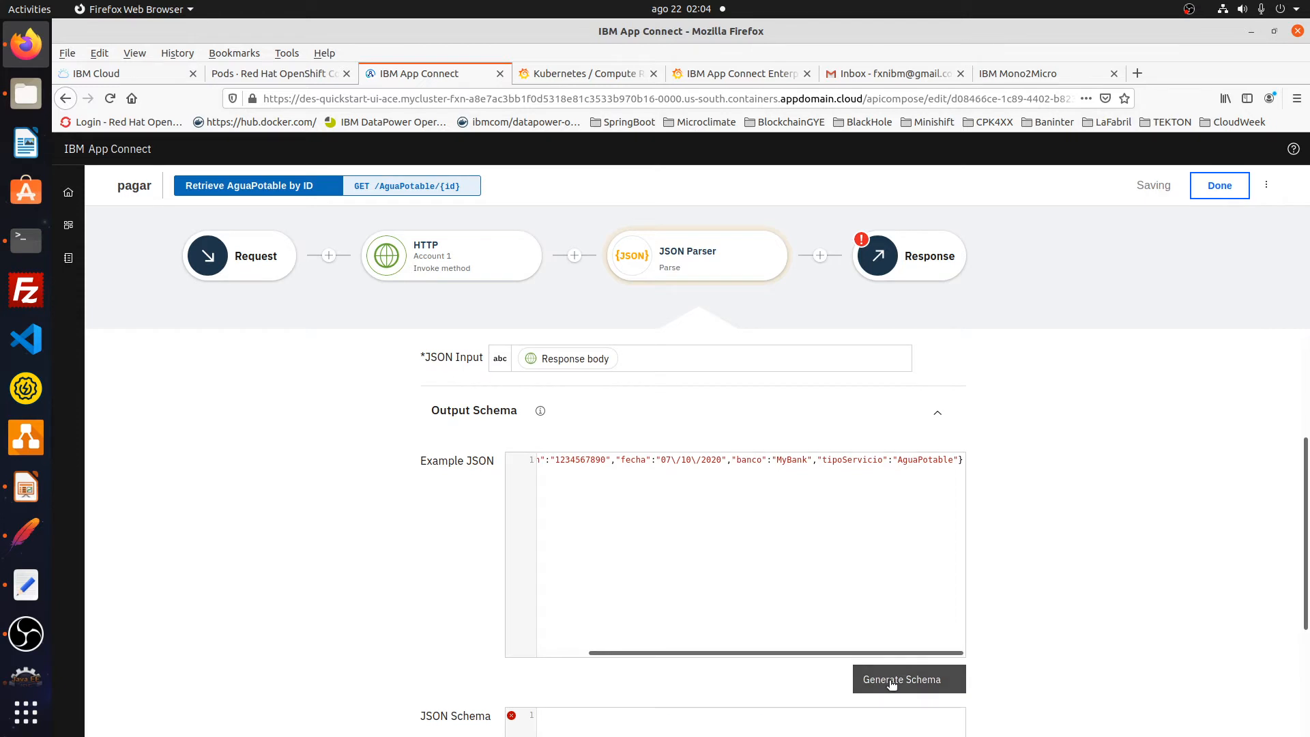
scroll(1017, 656, down, 2)
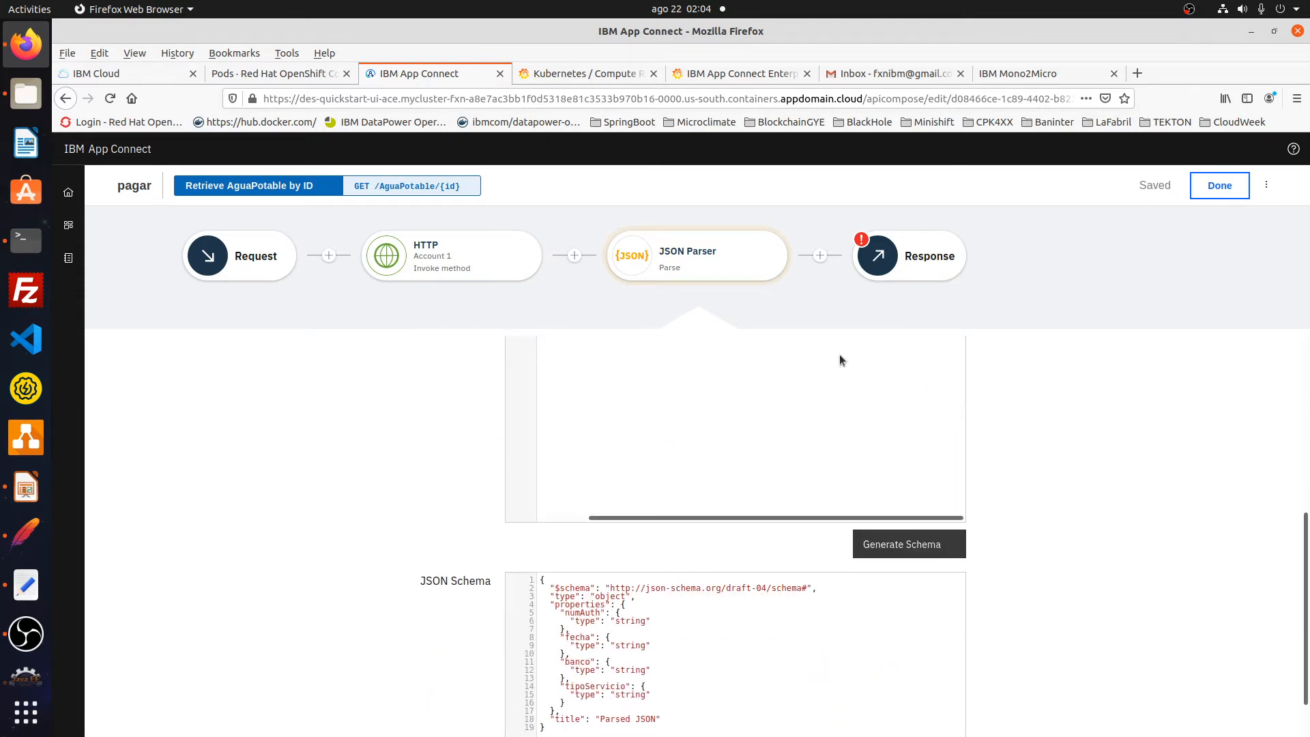
click(819, 256)
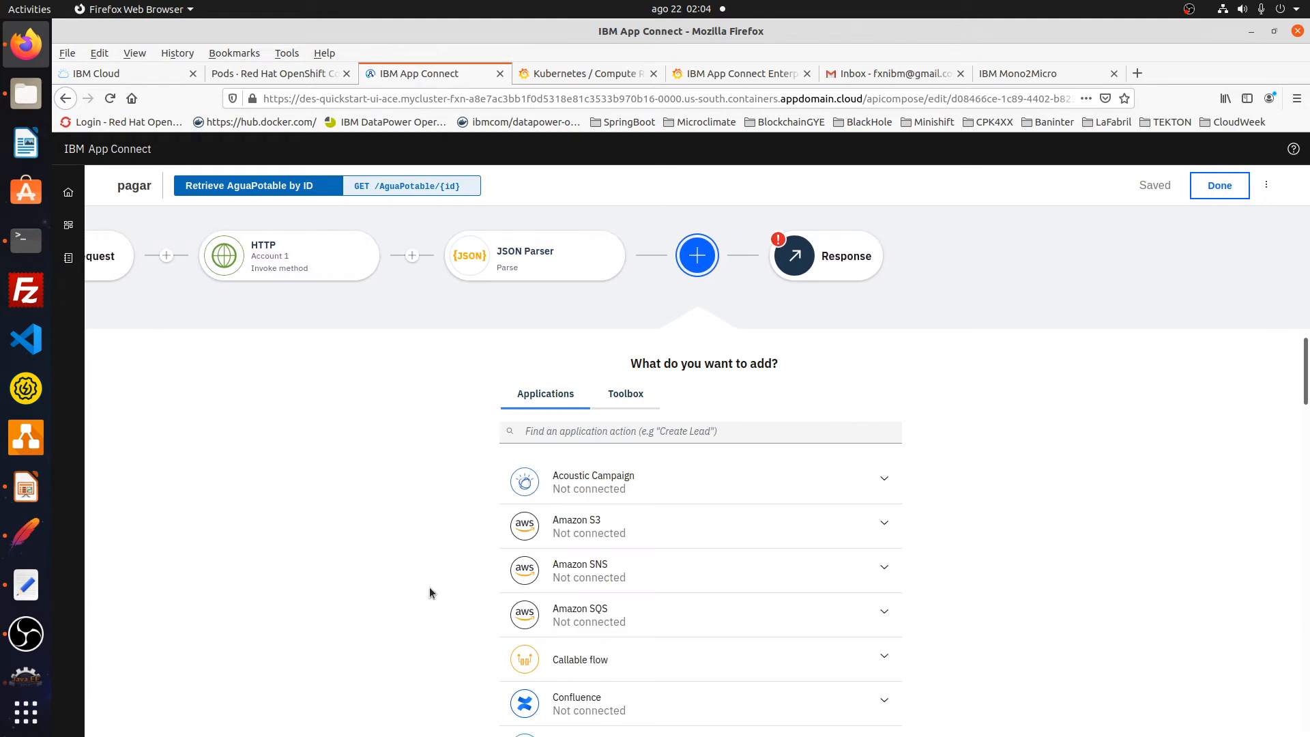
- Add a Gmail Messages > Create email step after the JSON Parser
scroll(430, 585, down, 3)
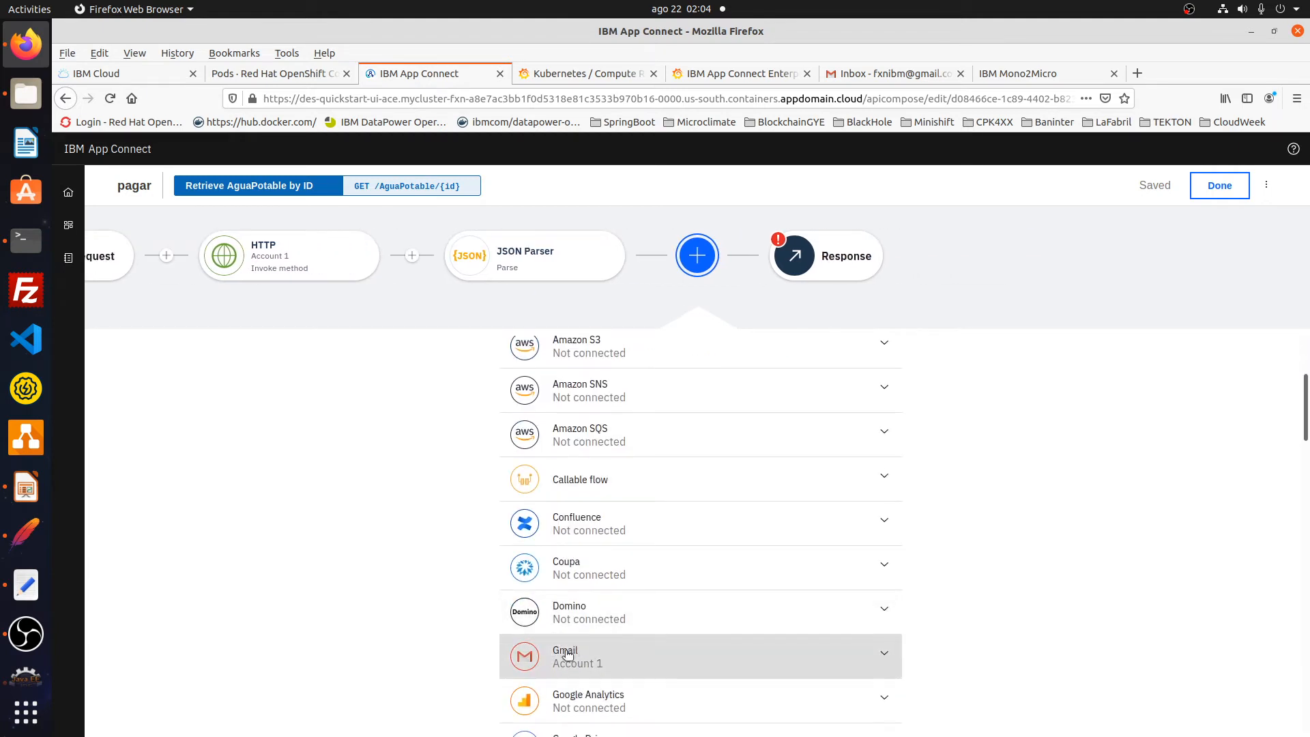
click(473, 641)
click(550, 641)
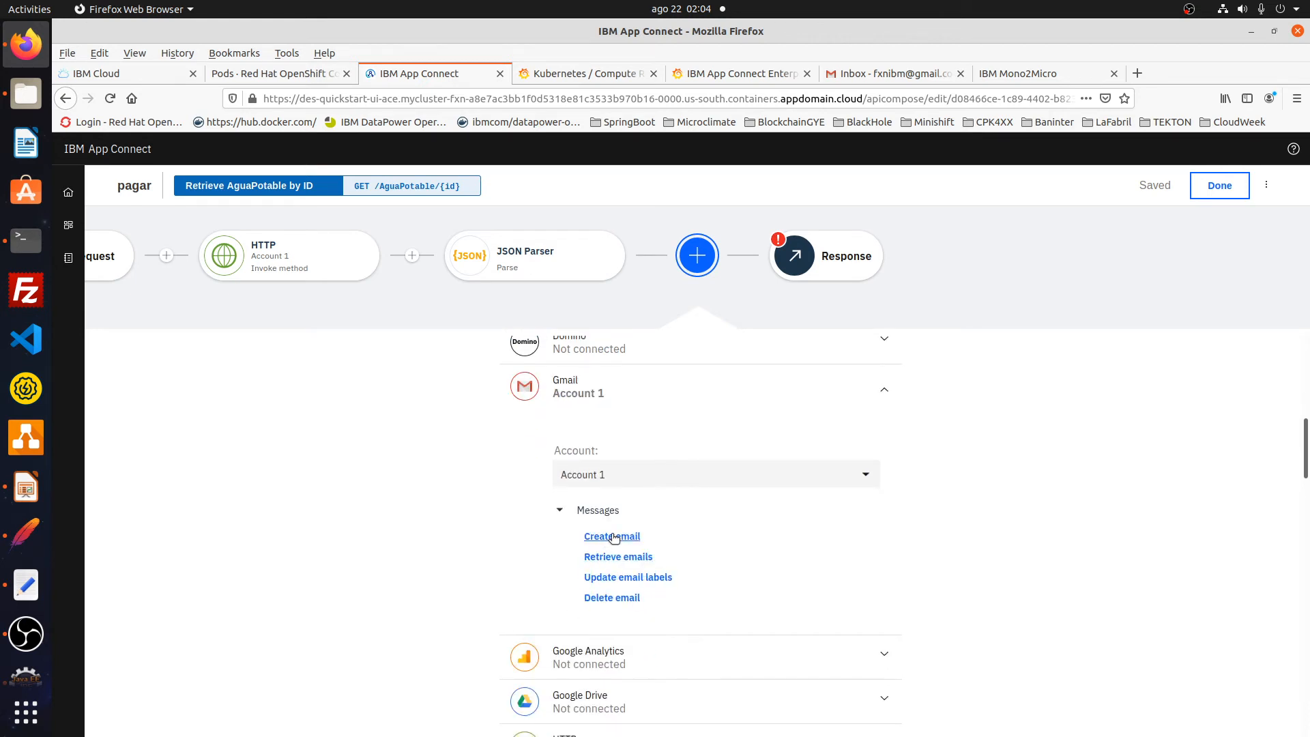
click(614, 537)
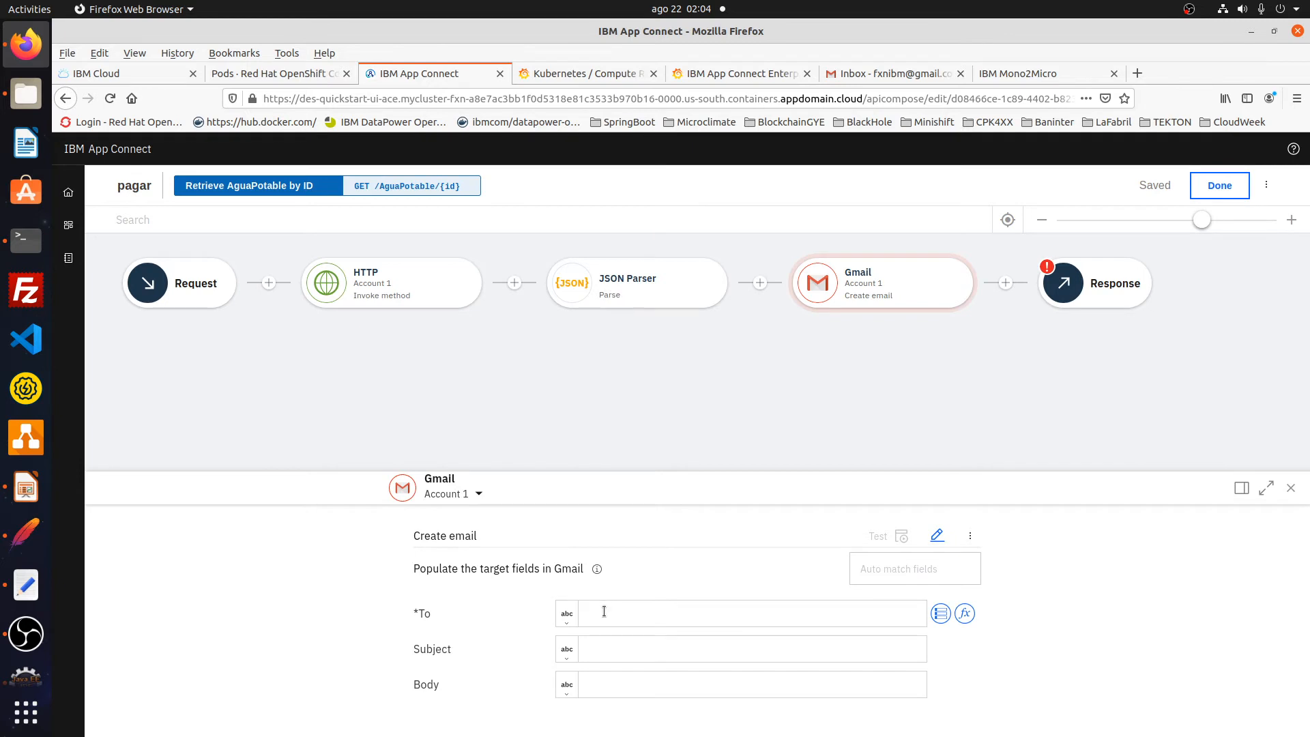
- Enter the recipient's e-mail address and the subject 'Pago Servicio'
click(604, 612)
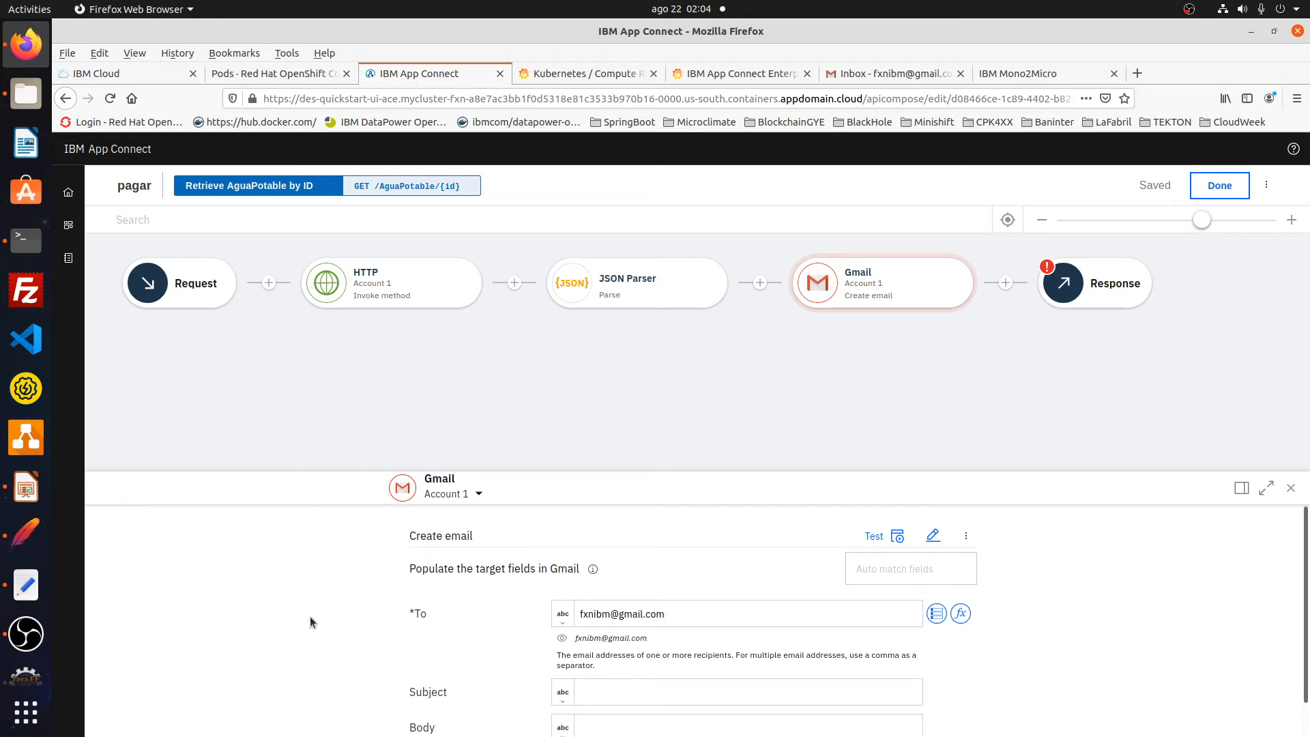
click(616, 693)
text(Pago Ser)
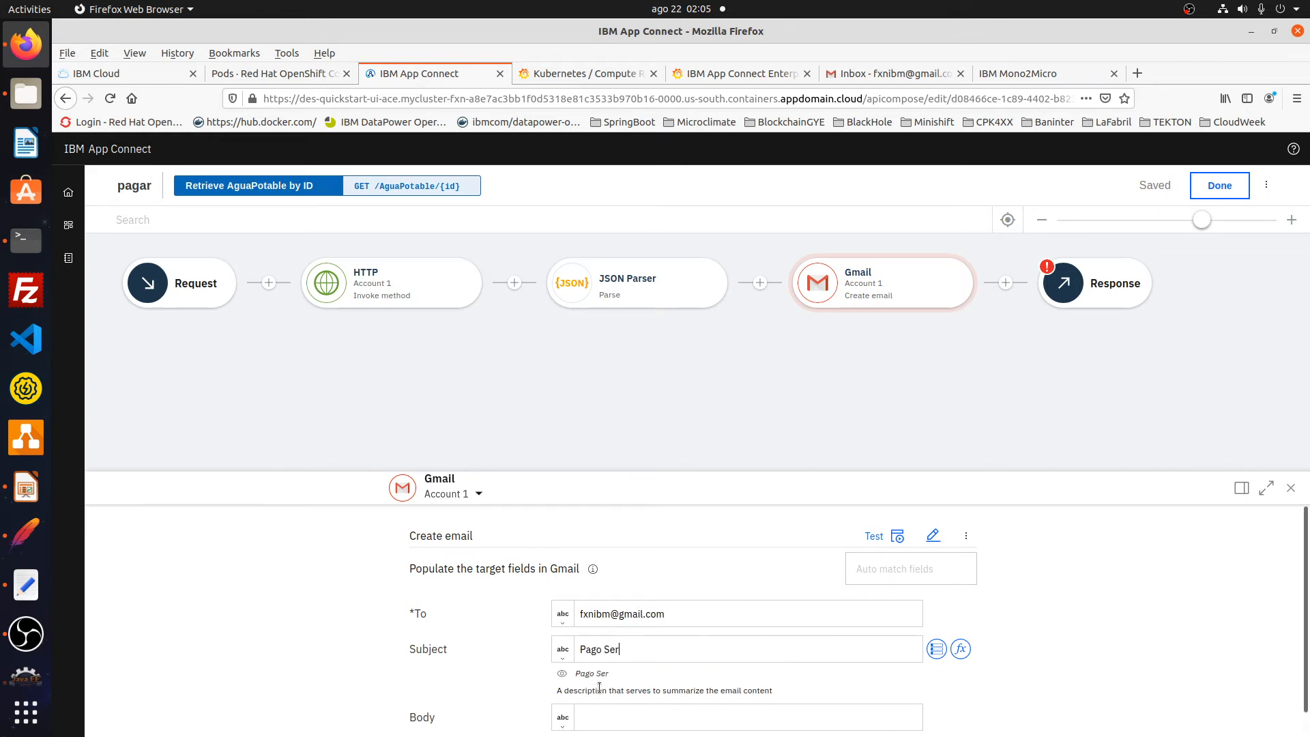
text(vicio)
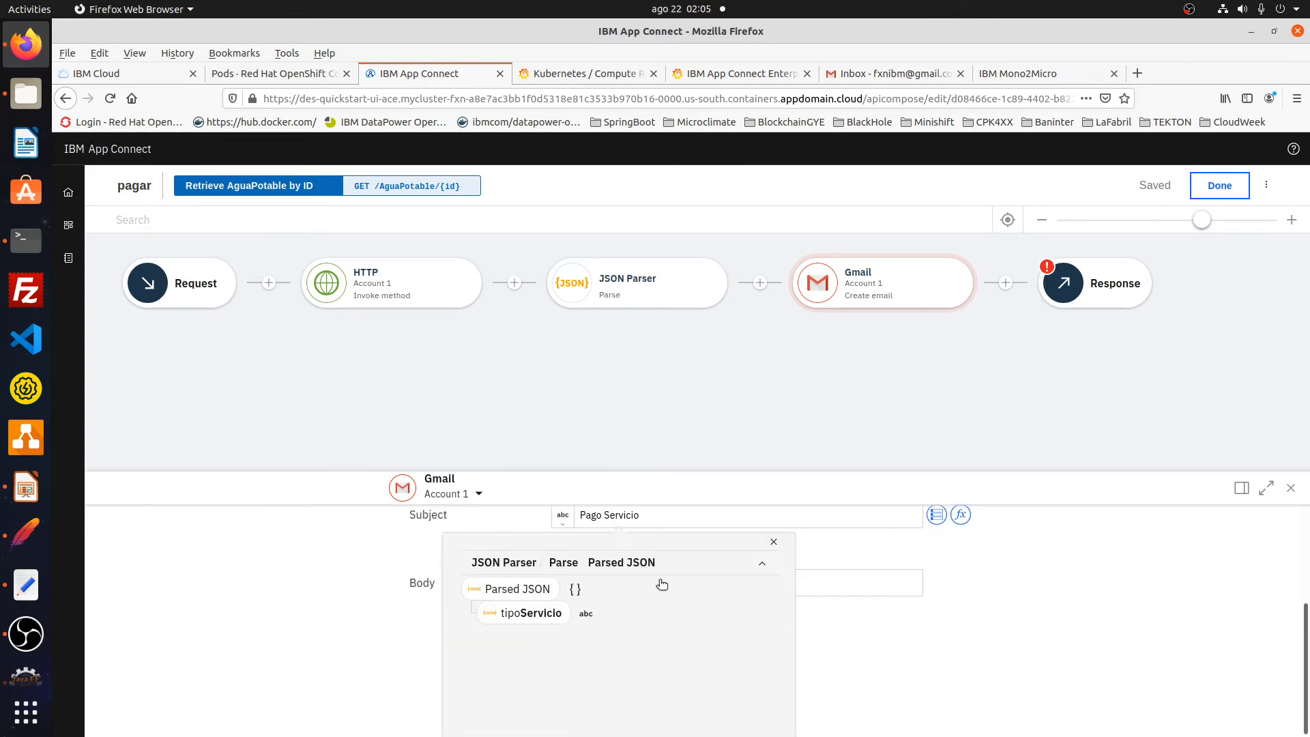
- Start the body with the greeting 'Estiamado Cliente,' and insert the parsed tipoServicio value
click(868, 587)
text(Estia)
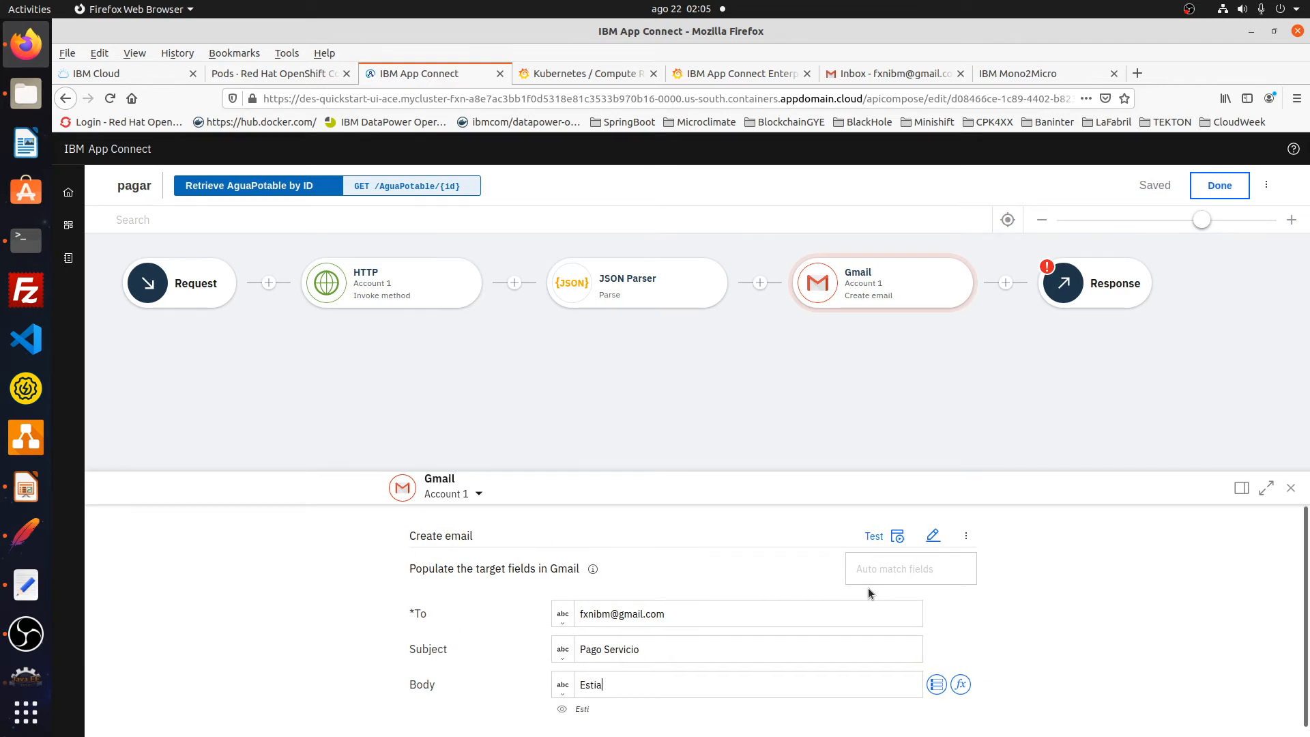
text(mado Cliente,)
key(Return)
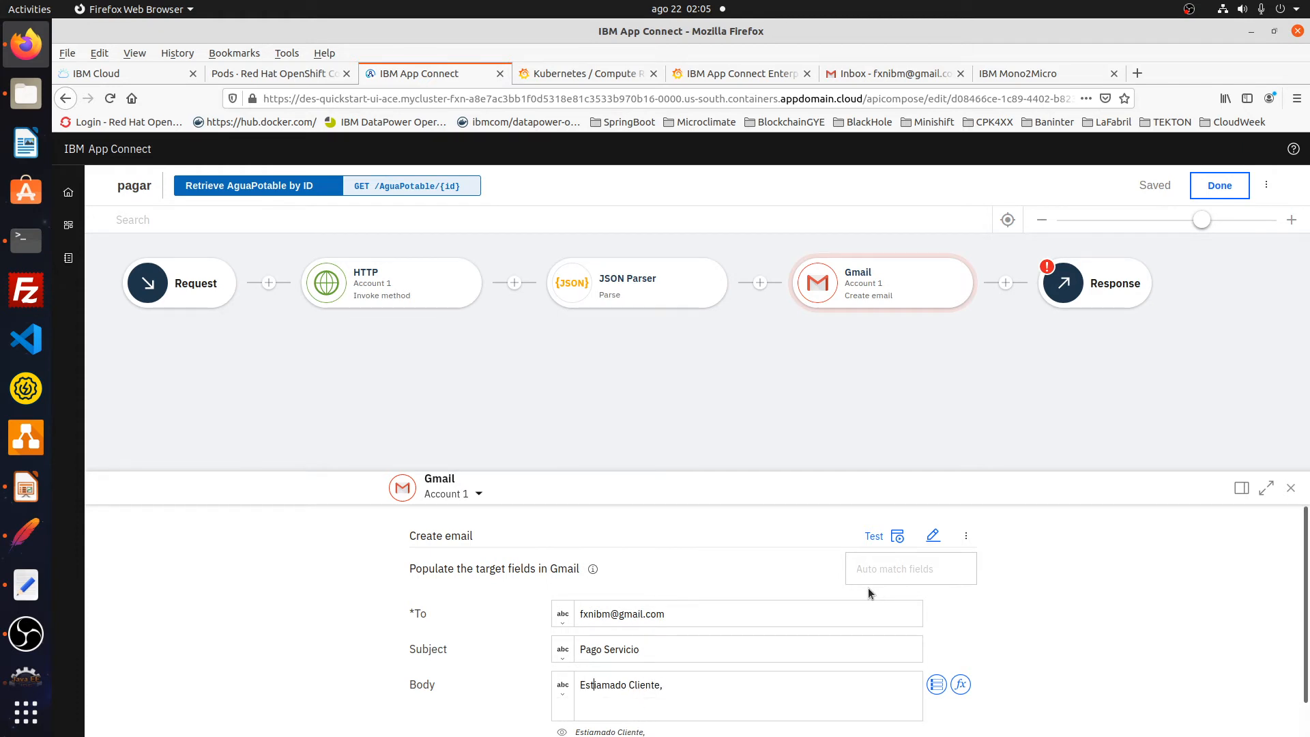
key(BackSpace)
key(Down)
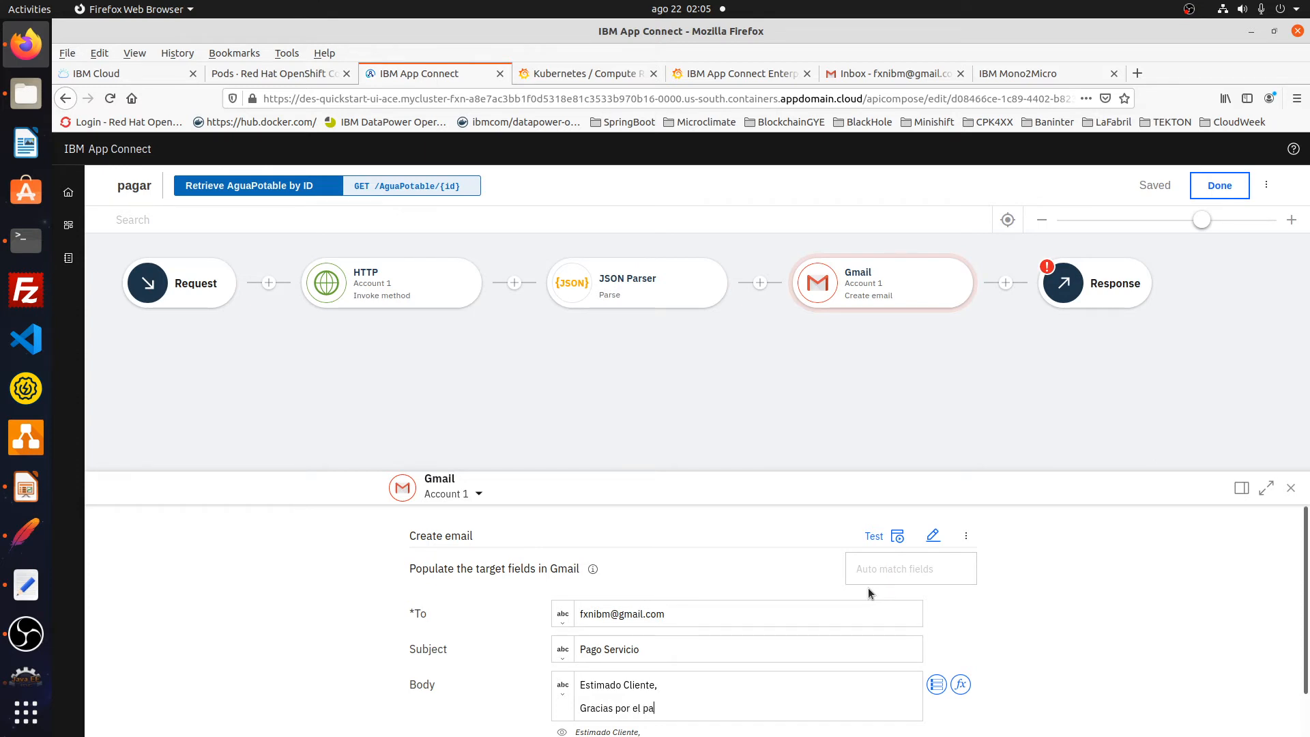
key(ctrl+space)
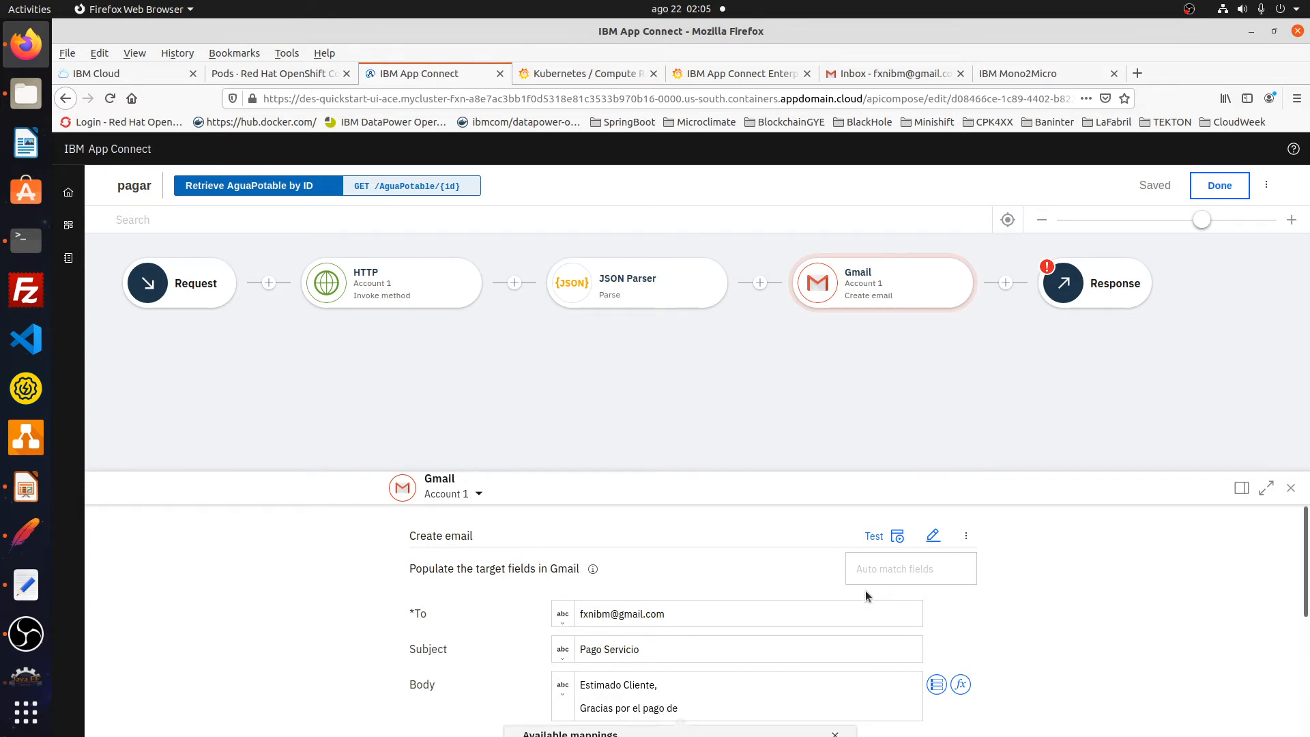
scroll(867, 588, down, 3)
click(632, 617)
click(616, 614)
click(618, 637)
scroll(617, 659, down, 2)
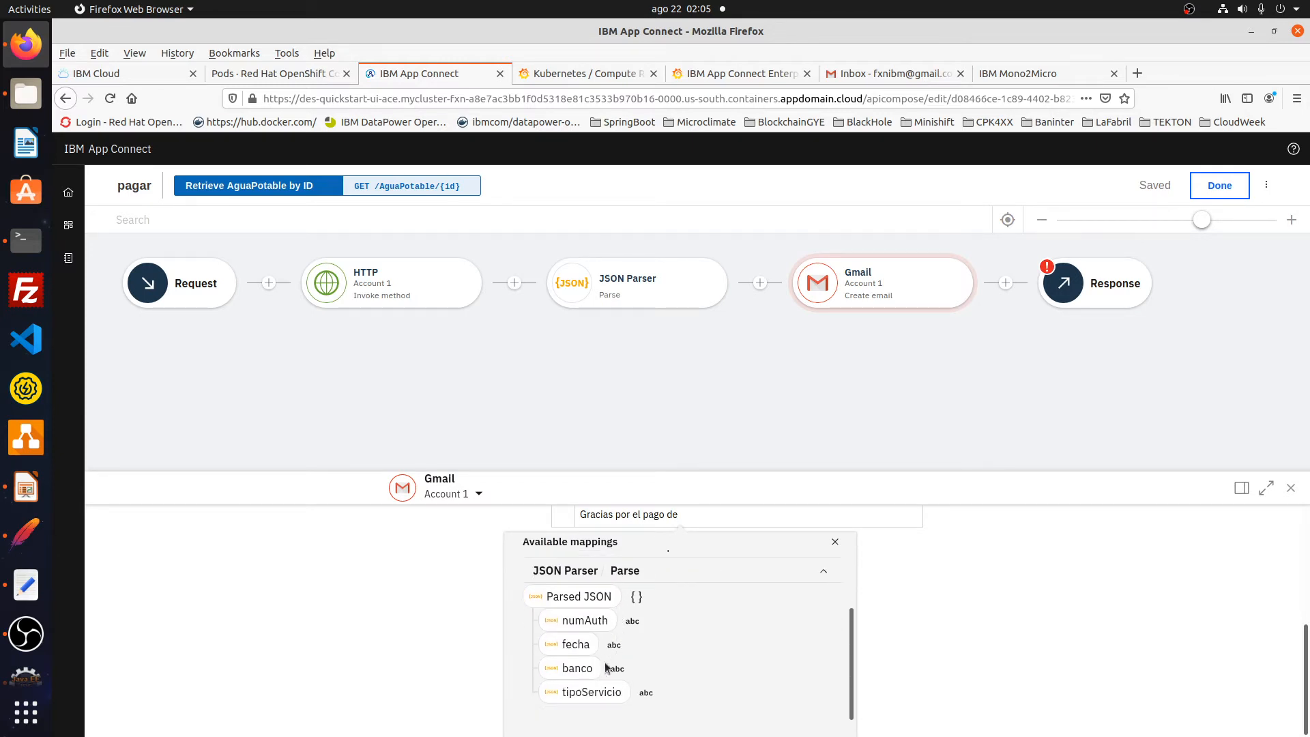
click(591, 692)
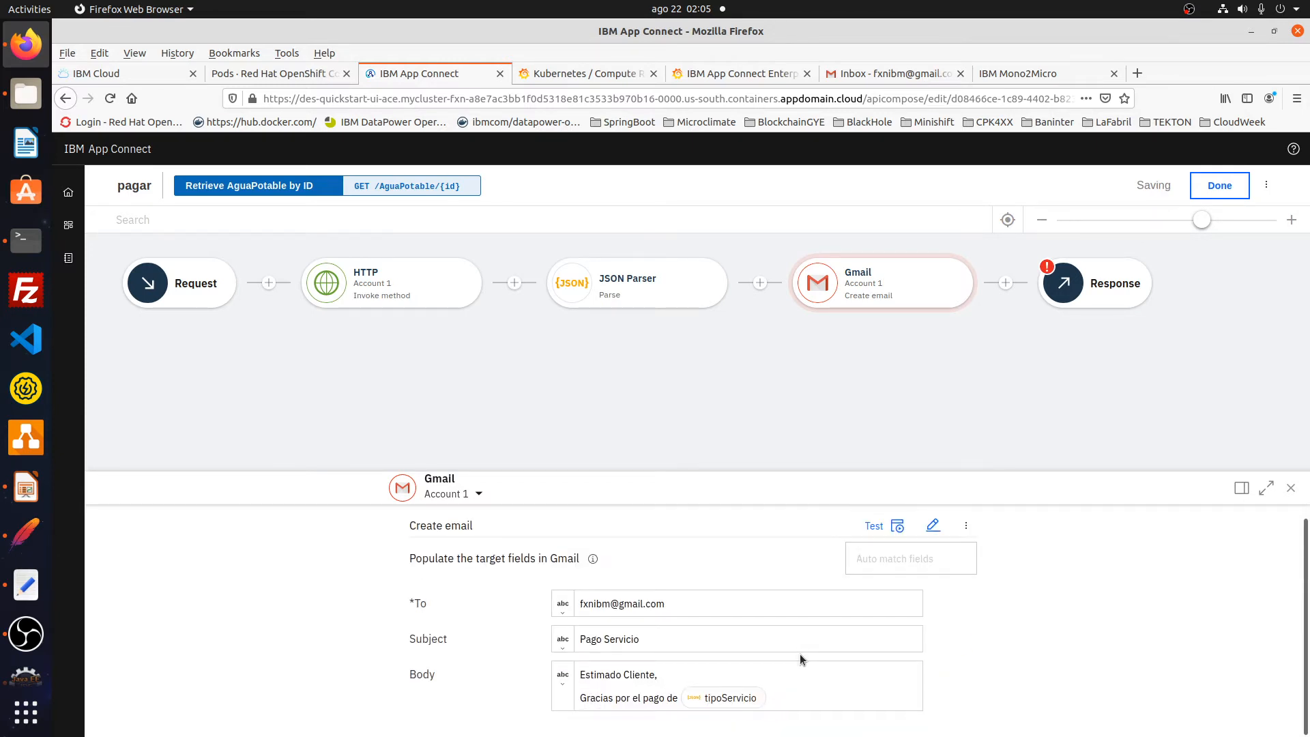
- Add 'realizado el dia' followed by the parsed fecha value
text(reali)
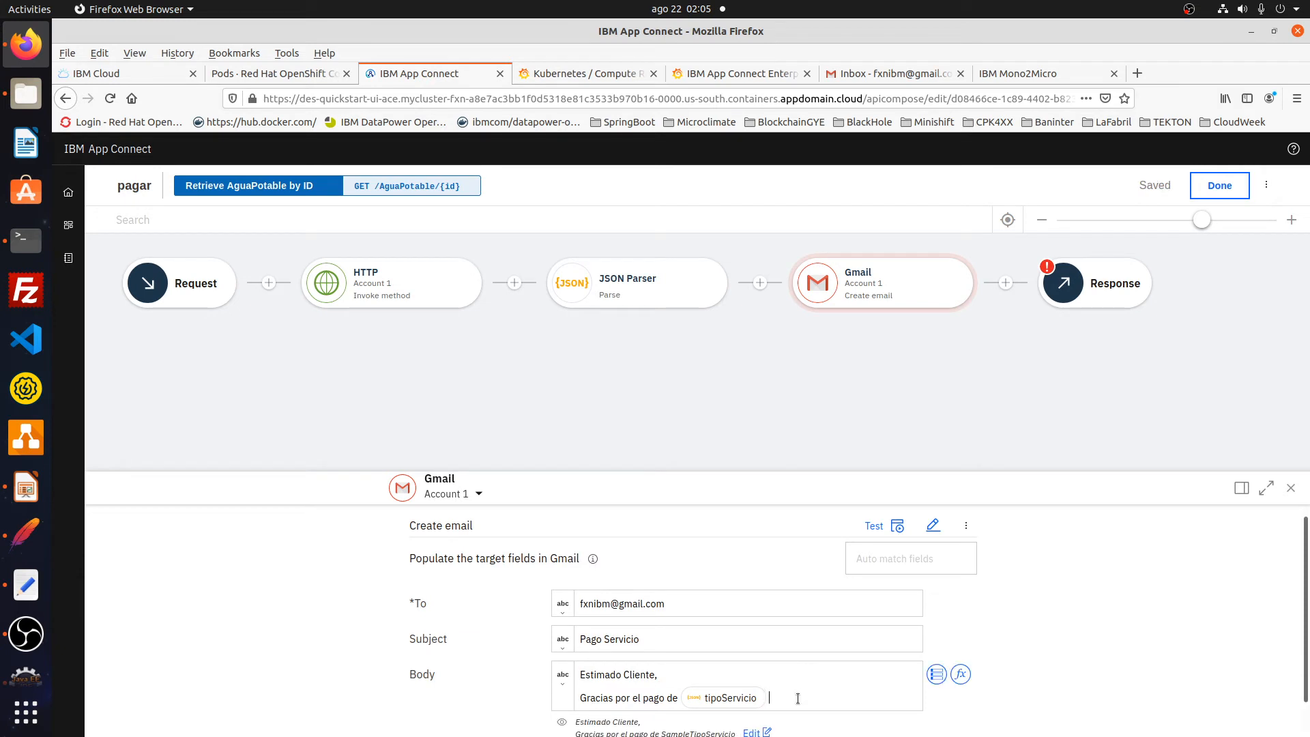
text(zado el dia)
key(ctrl+space)
click(762, 637)
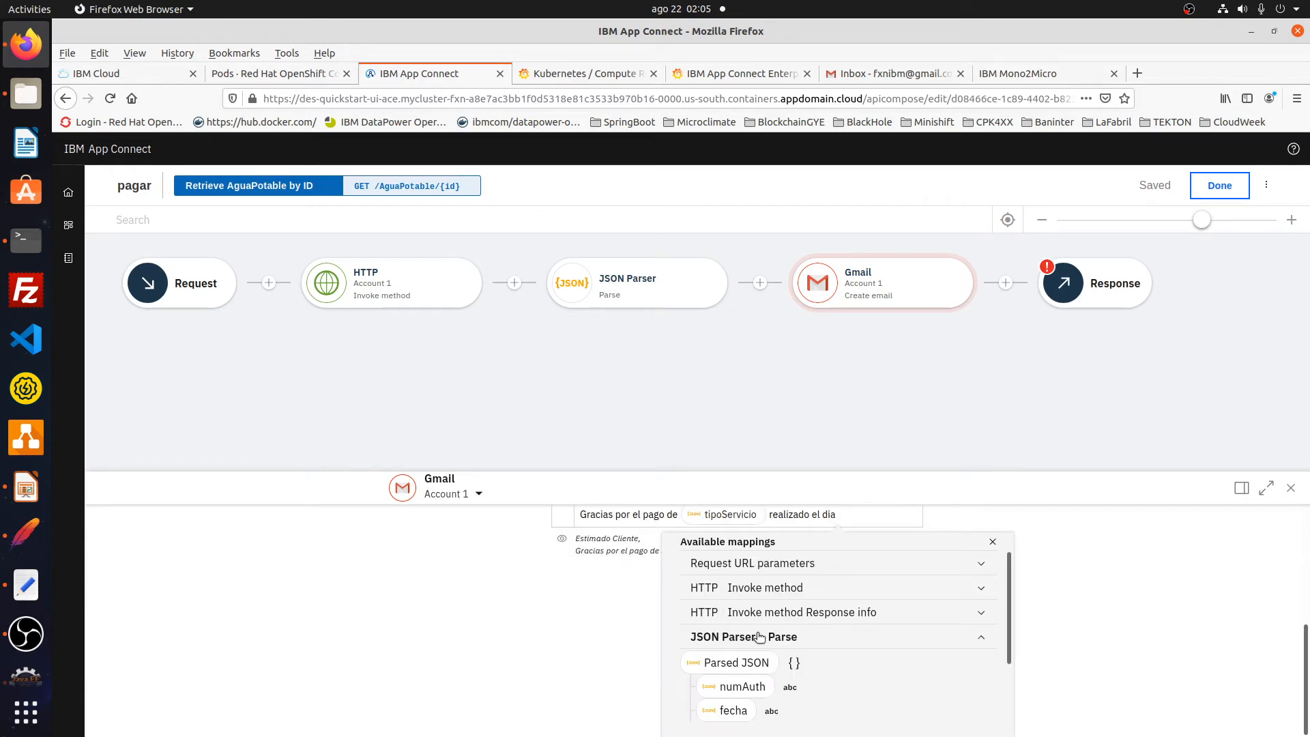
click(734, 710)
click(903, 699)
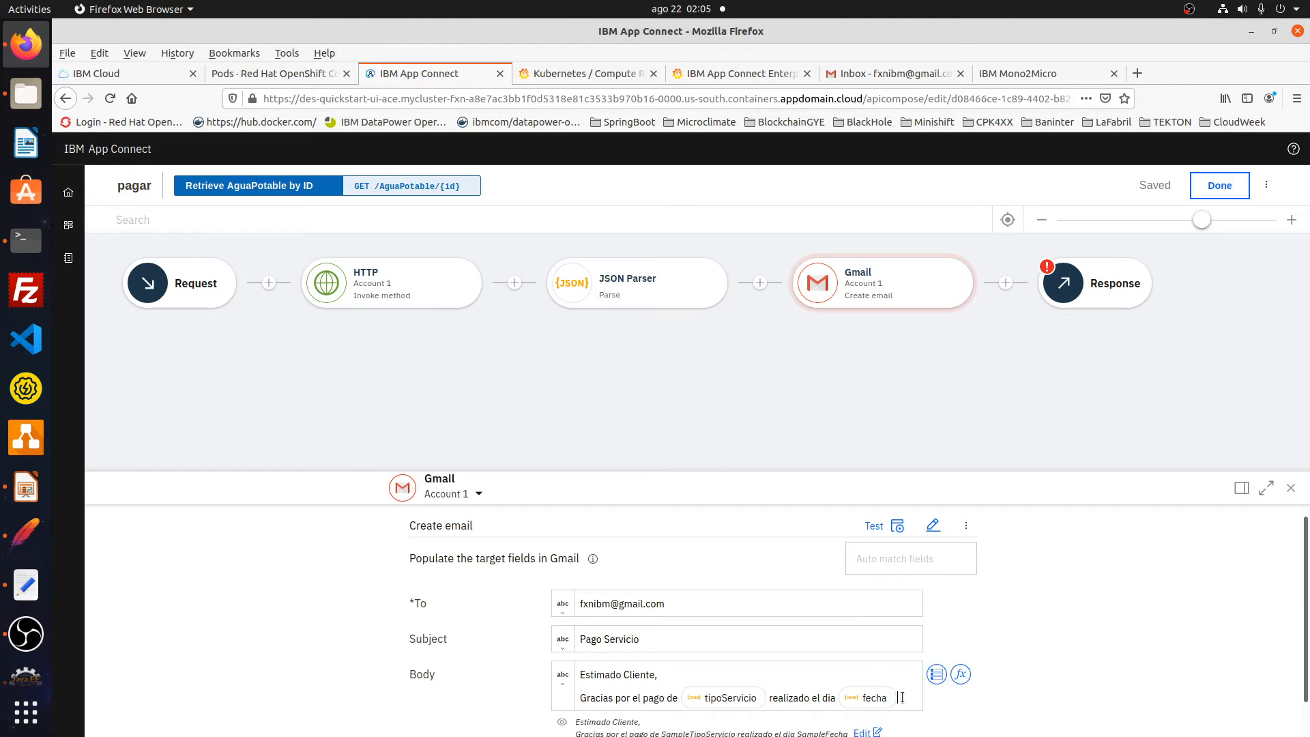
- Add 'con num auth' followed by the parsed numAuth value
text(con num aith)
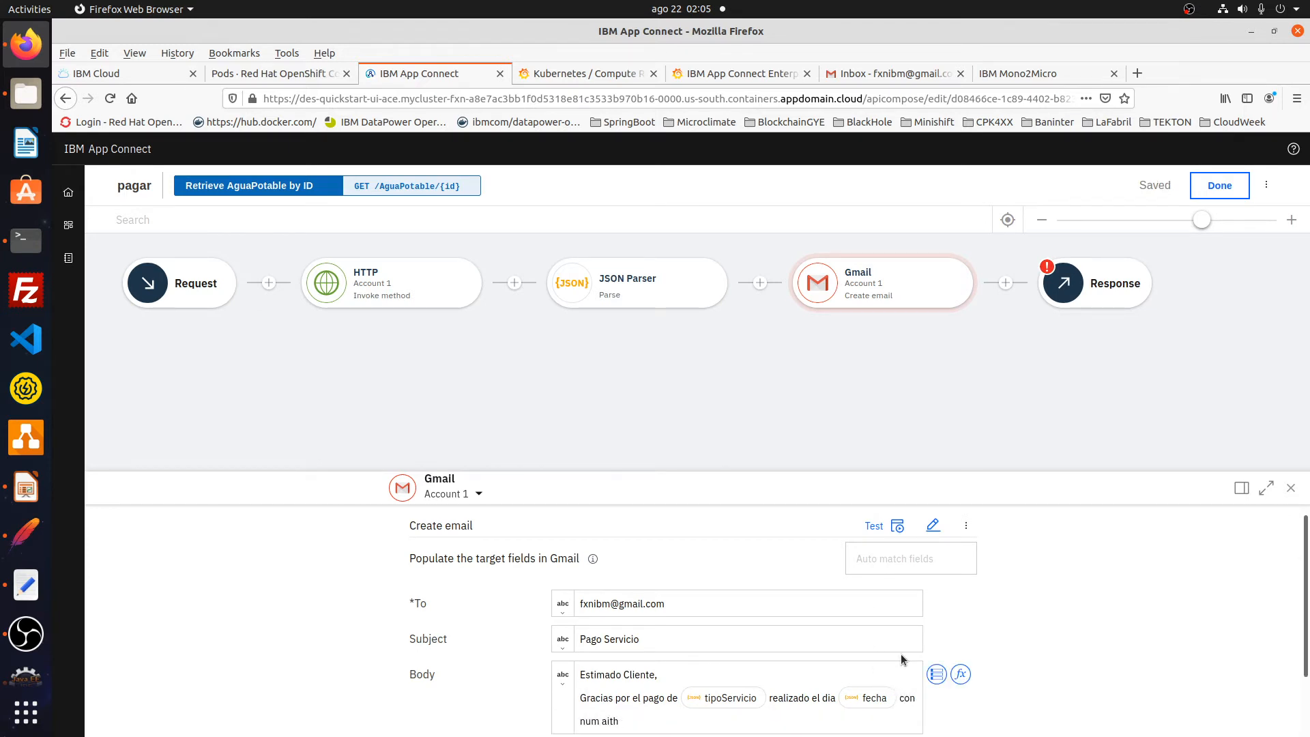
text(auth)
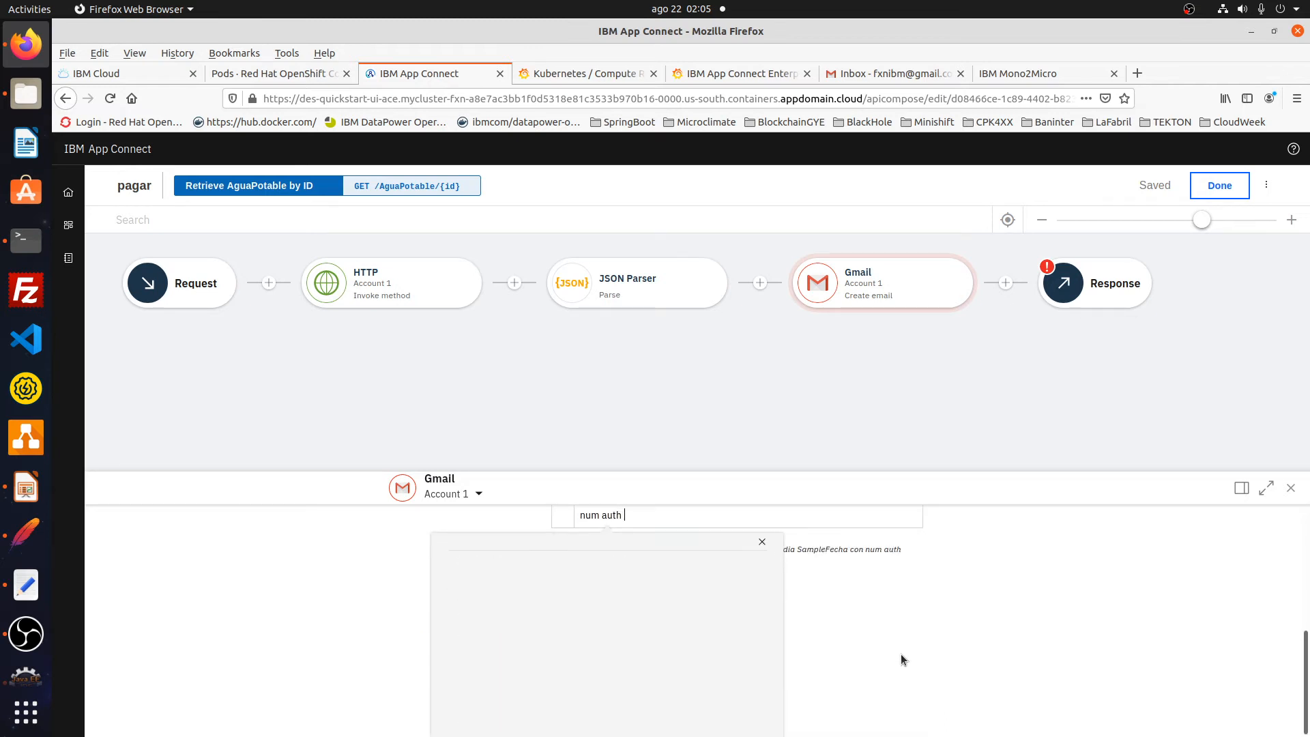
click(900, 653)
click(901, 654)
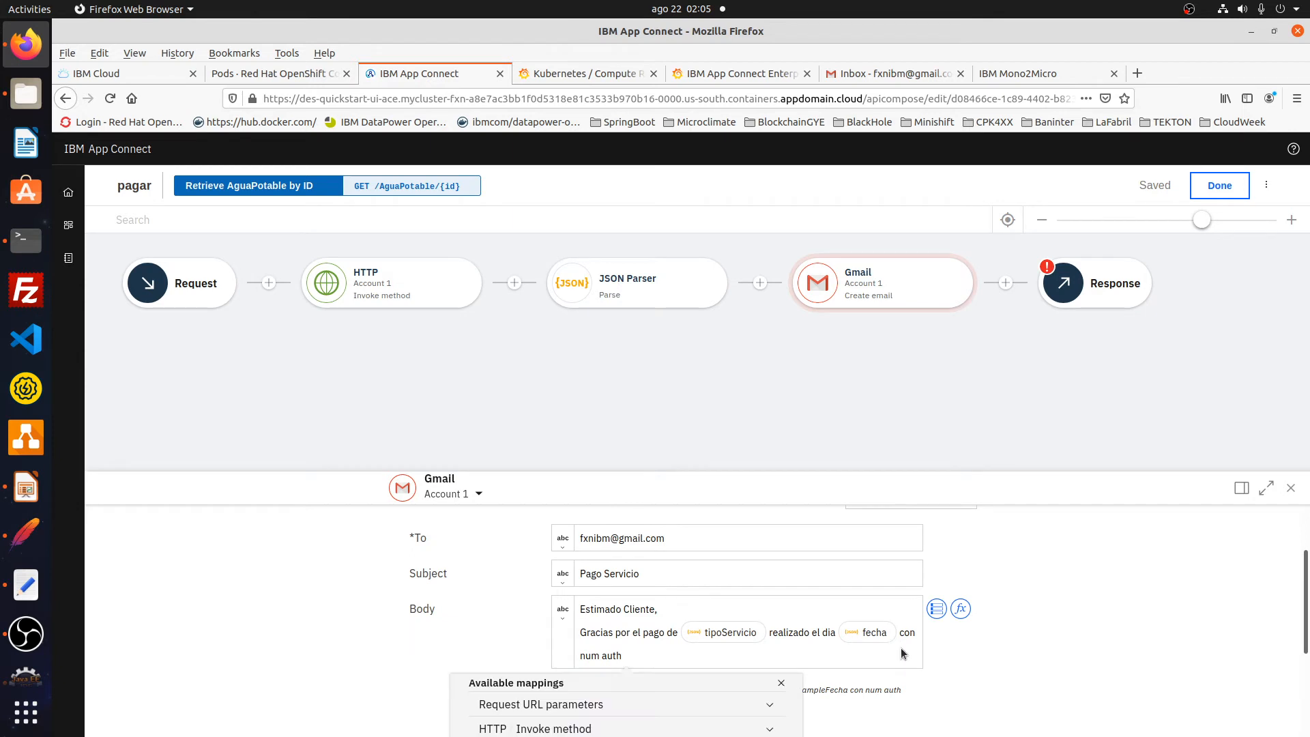
click(561, 640)
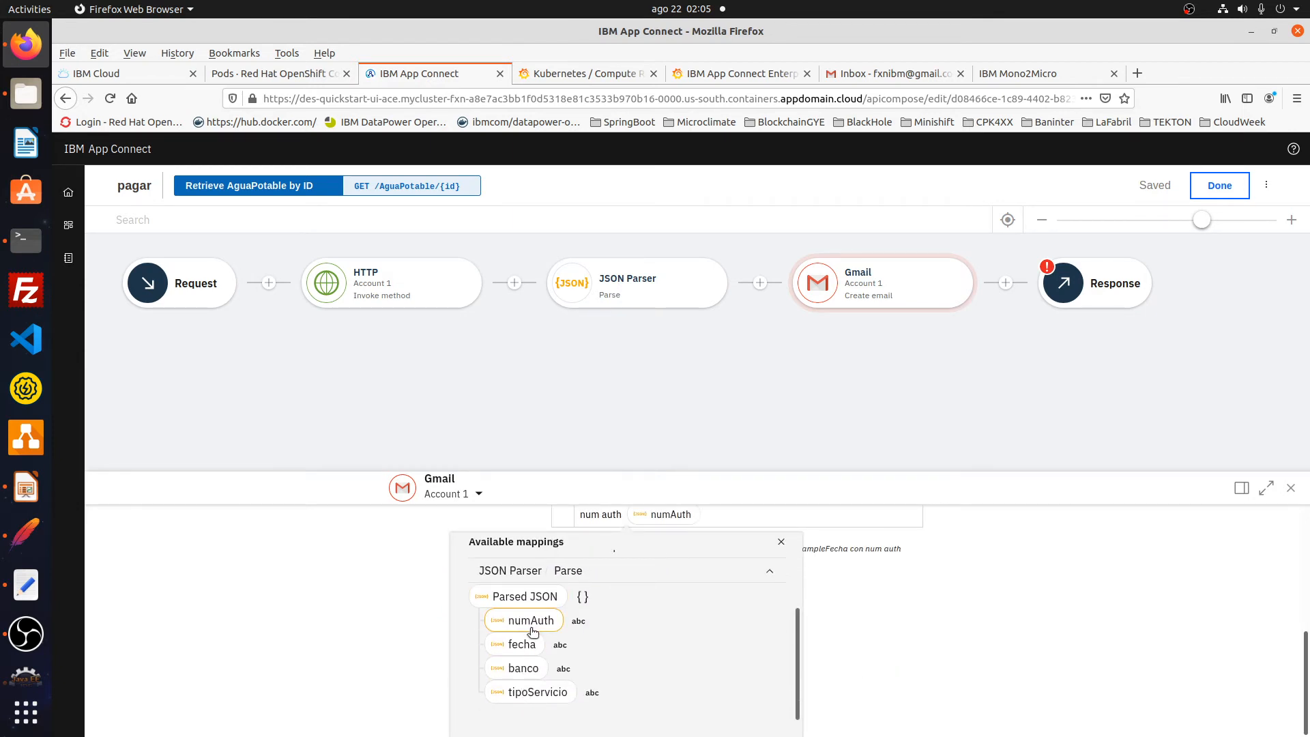
click(531, 621)
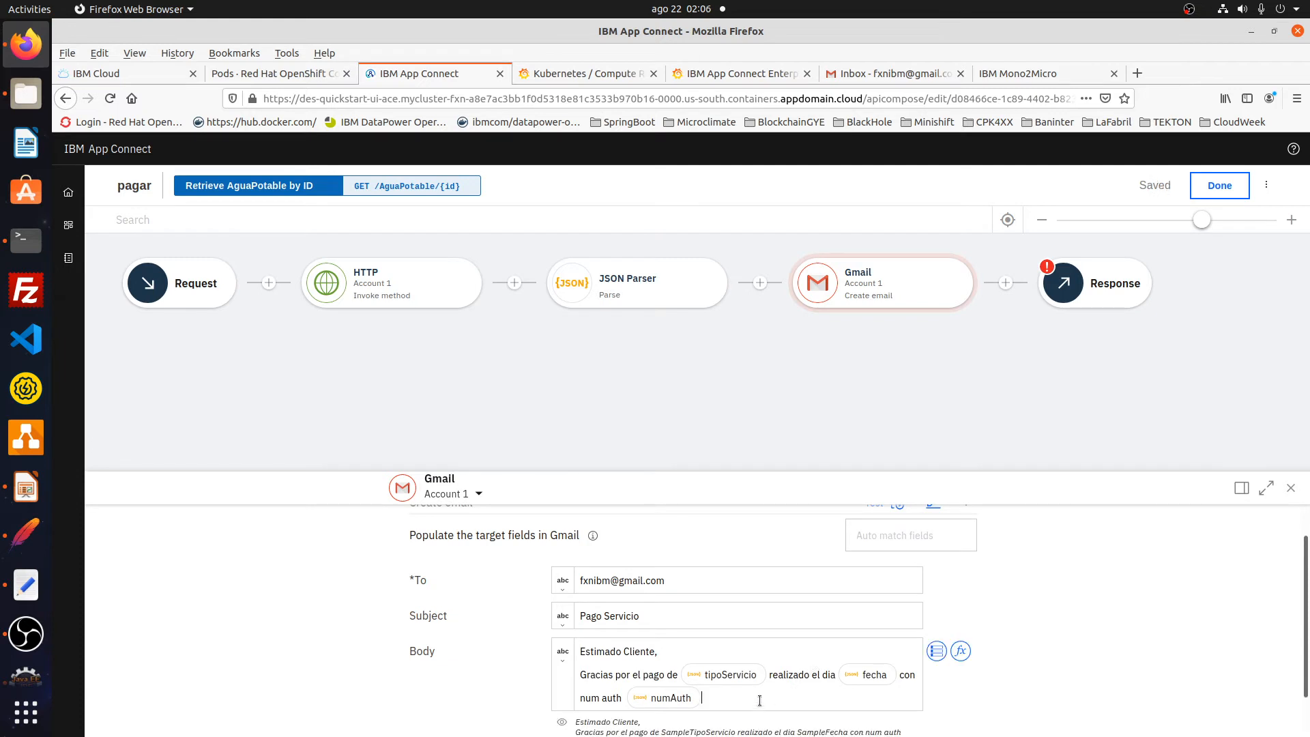
- Add a new line 'GRACIAS POR SER CLIENTE DE' ending with the parsed banco value
key(Return)
key(Return)
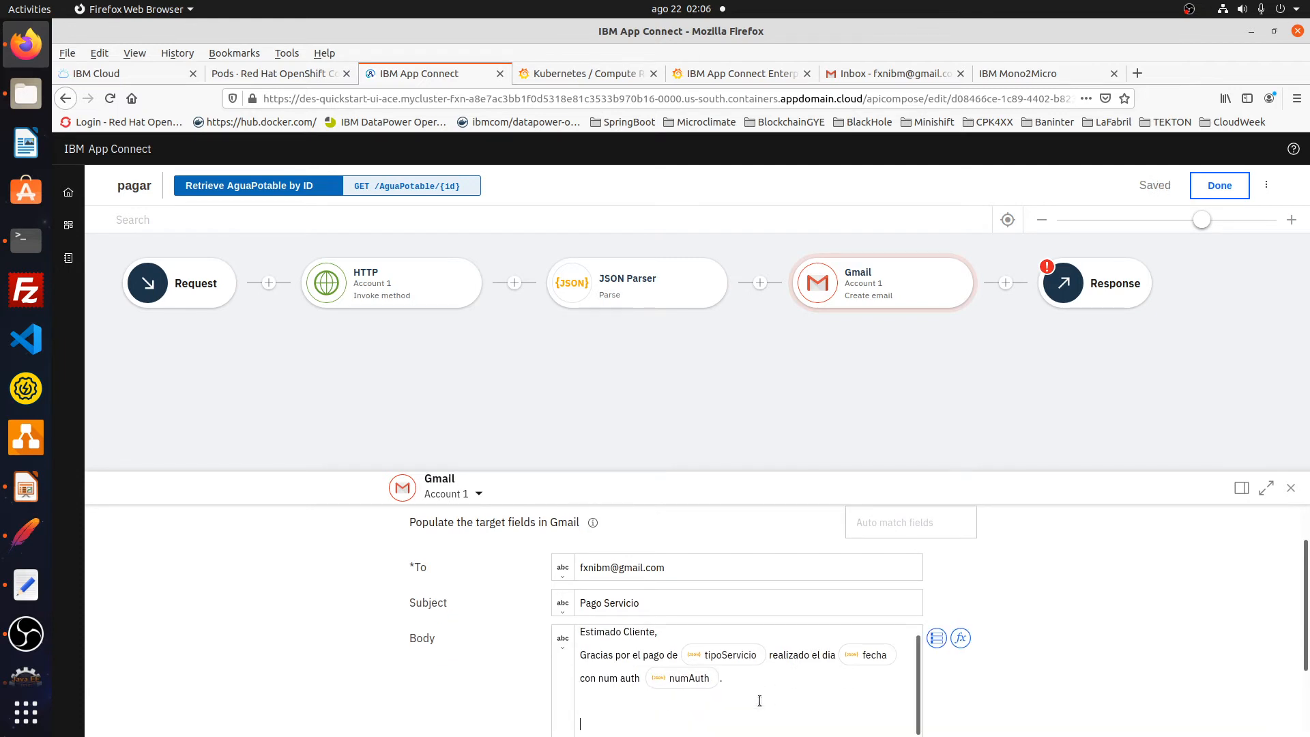
text(GRACIAS POR SER CLINETE DE)
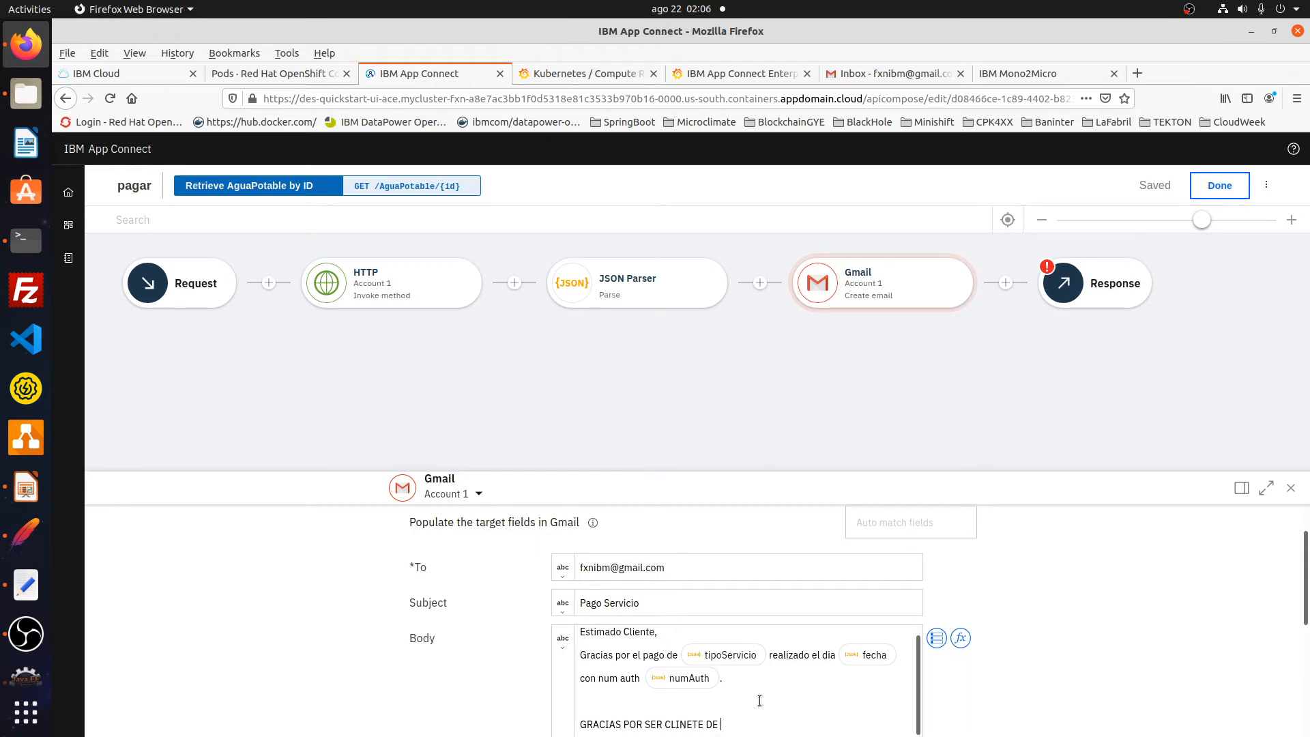
scroll(760, 700, down, 2)
key(BackSpace)
key(BackSpace)
key(BackSpace)
key(BackSpace)
key(BackSpace)
key(BackSpace)
key(BackSpace)
key(BackSpace)
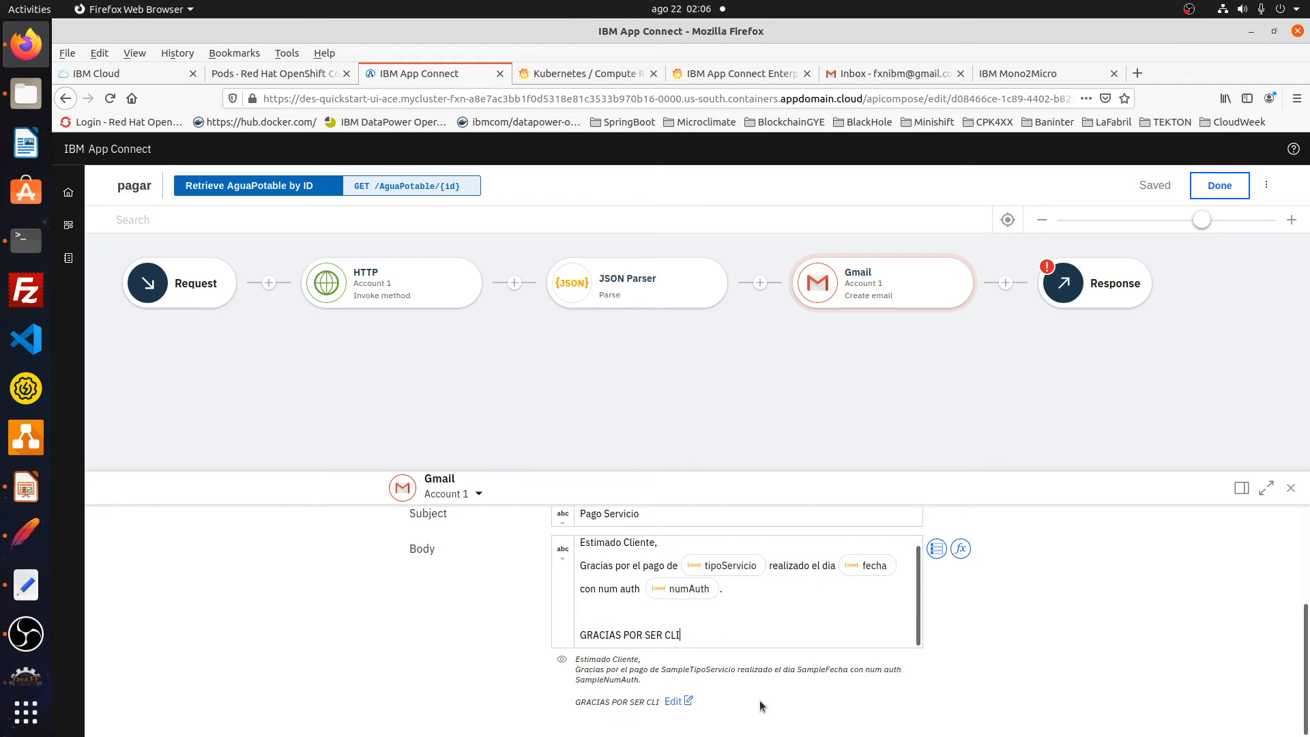
text(ENTE DE)
click(740, 696)
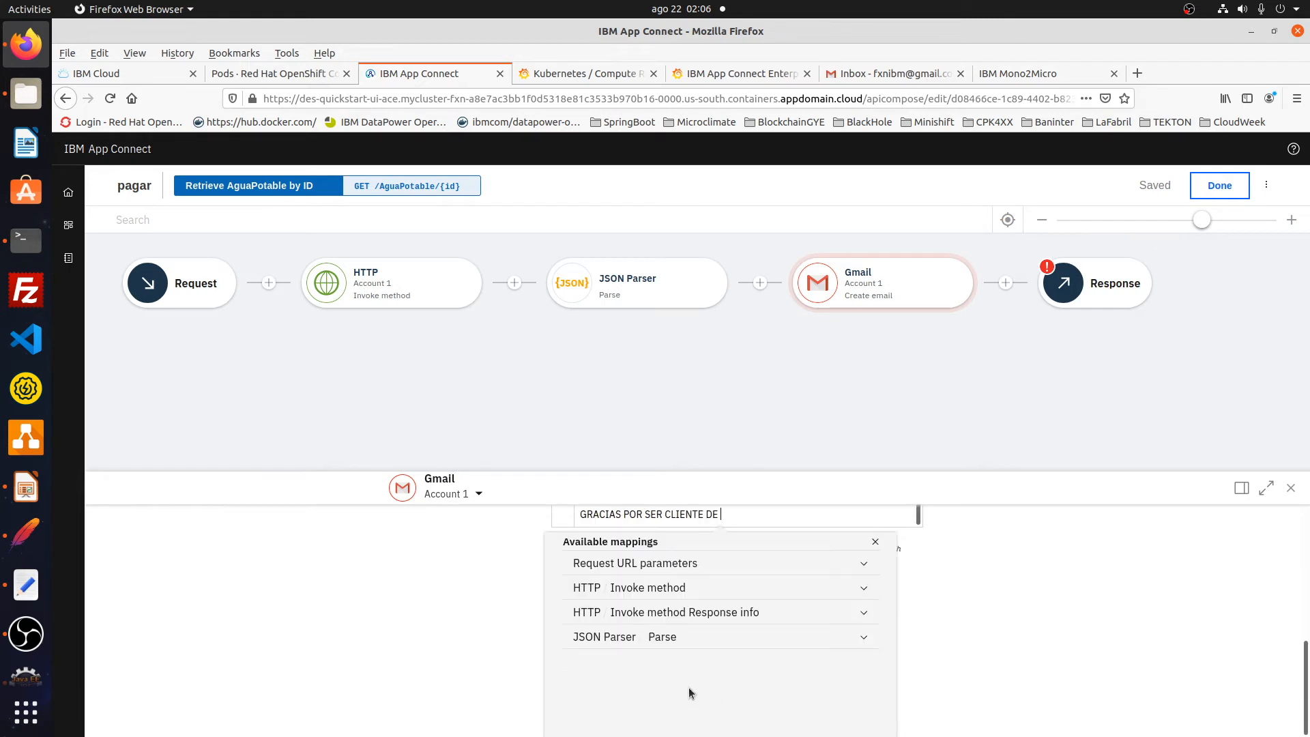
click(601, 636)
scroll(614, 655, down, 2)
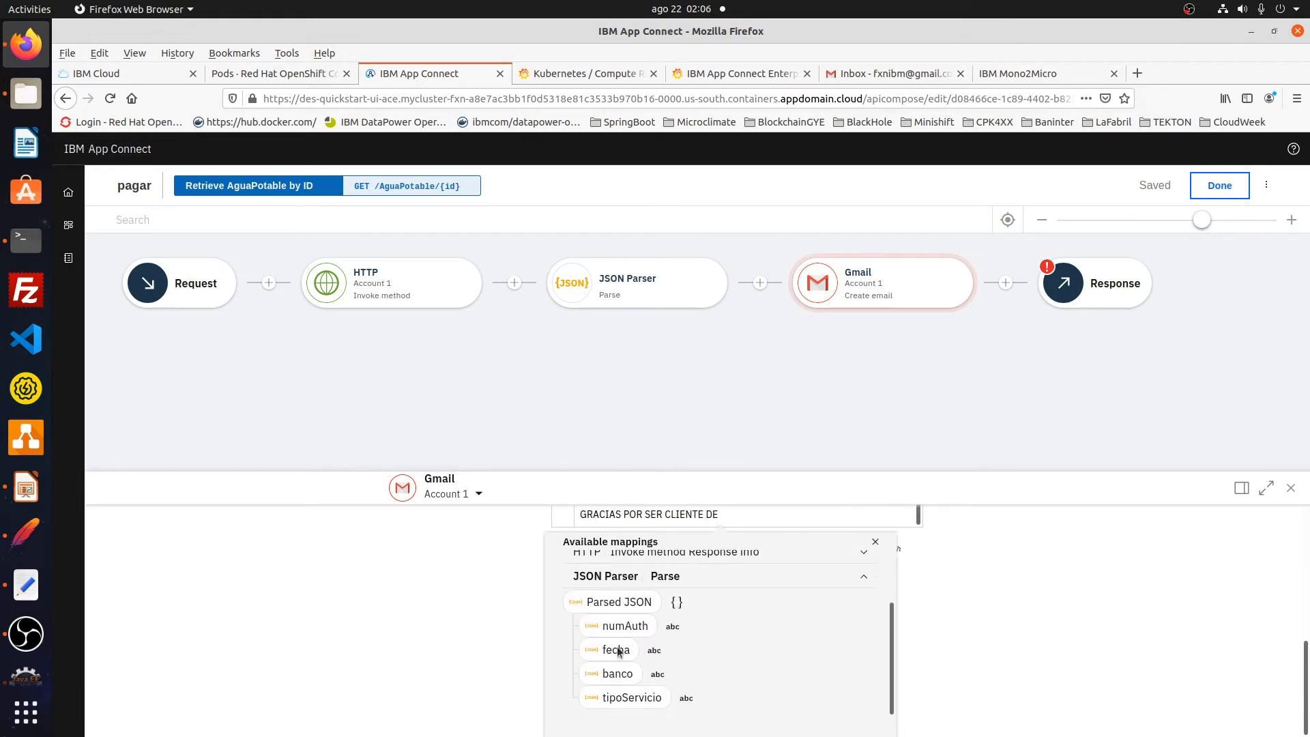
click(618, 668)
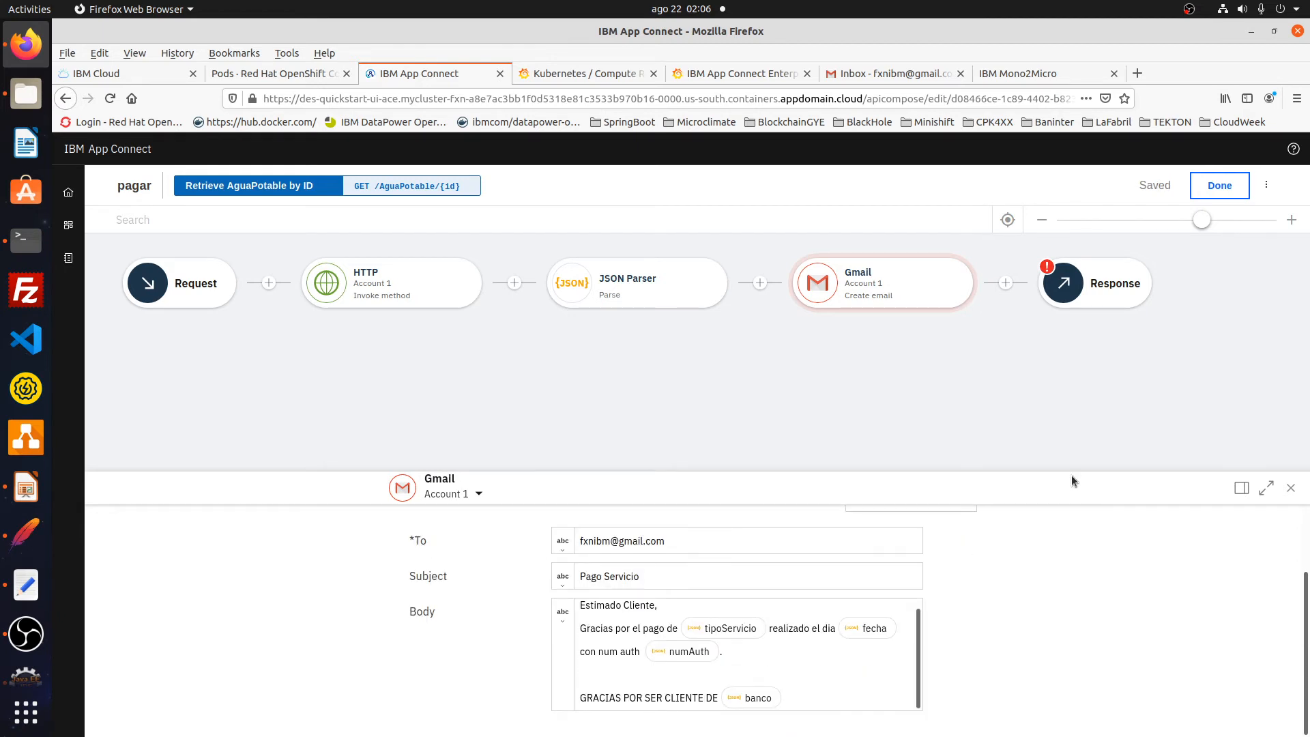
- In the Response step, map banco to parsed banco and num to parsed numAuth
click(1094, 294)
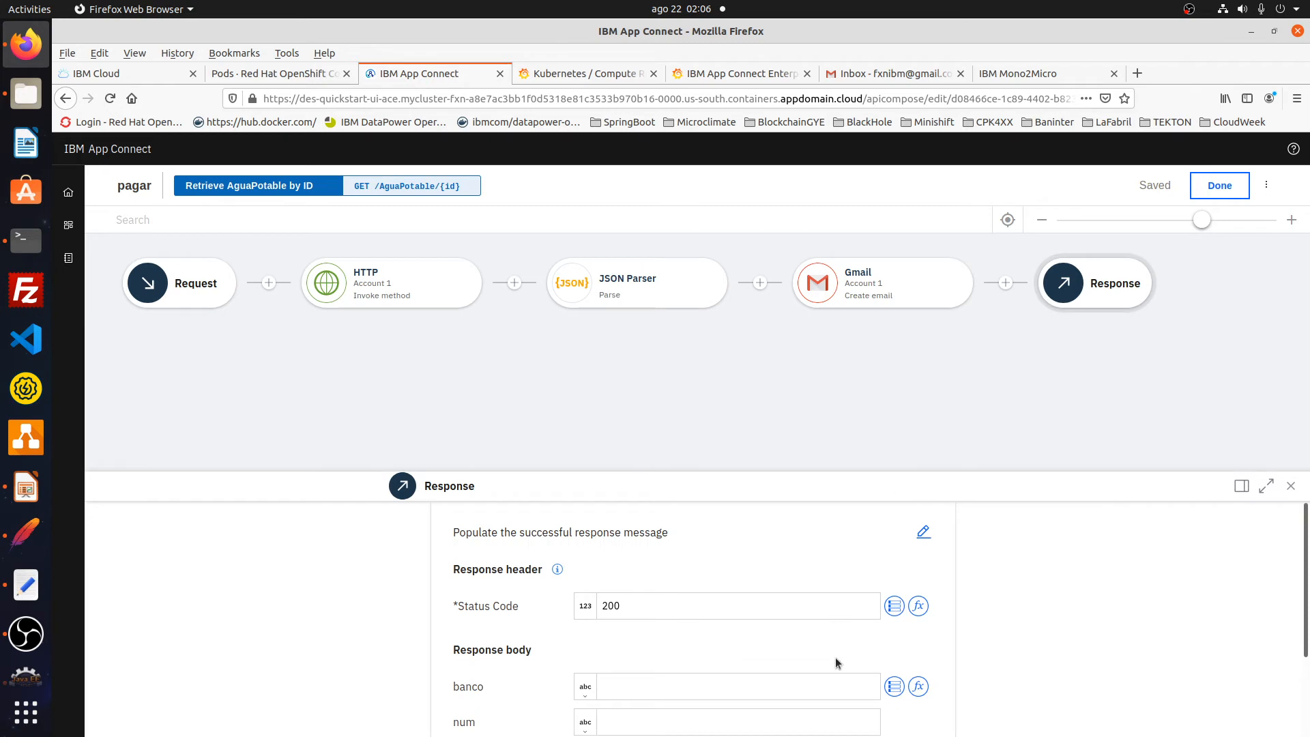
scroll(836, 634, down, 3)
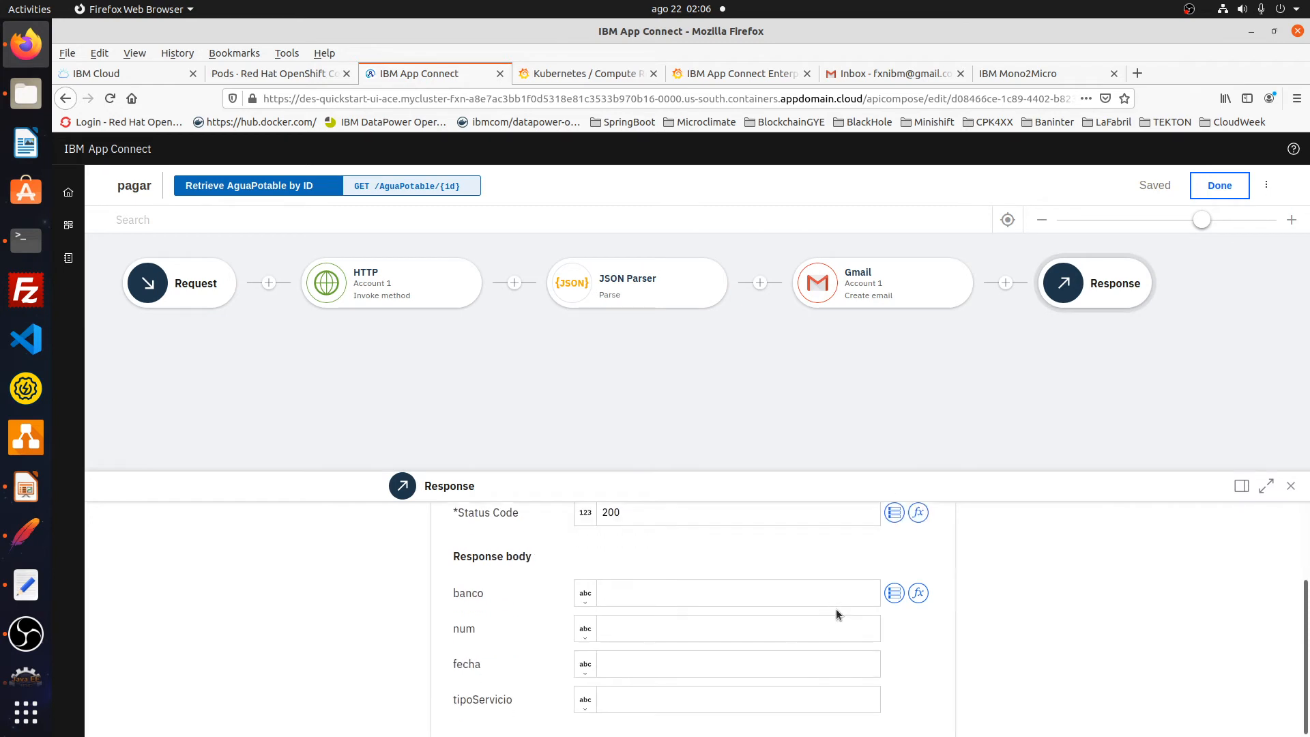
click(895, 593)
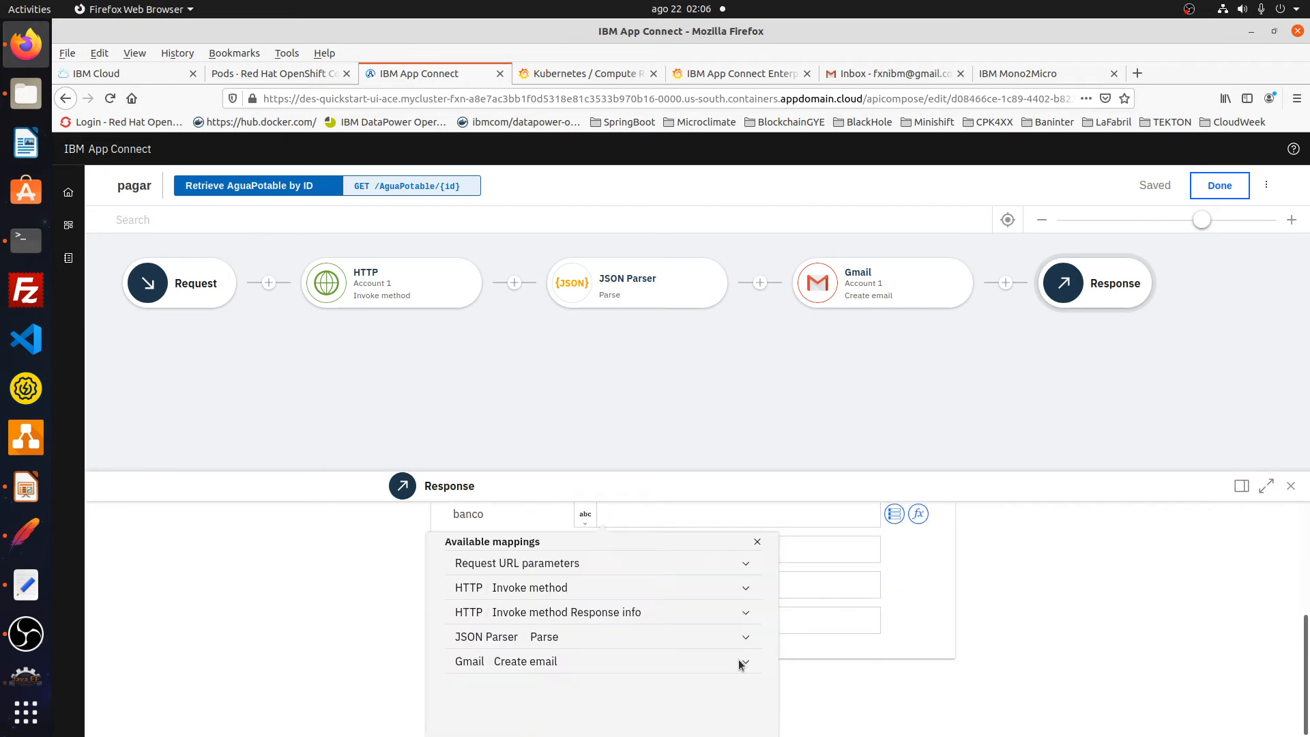
click(534, 640)
scroll(533, 643, down, 1)
click(499, 644)
click(893, 616)
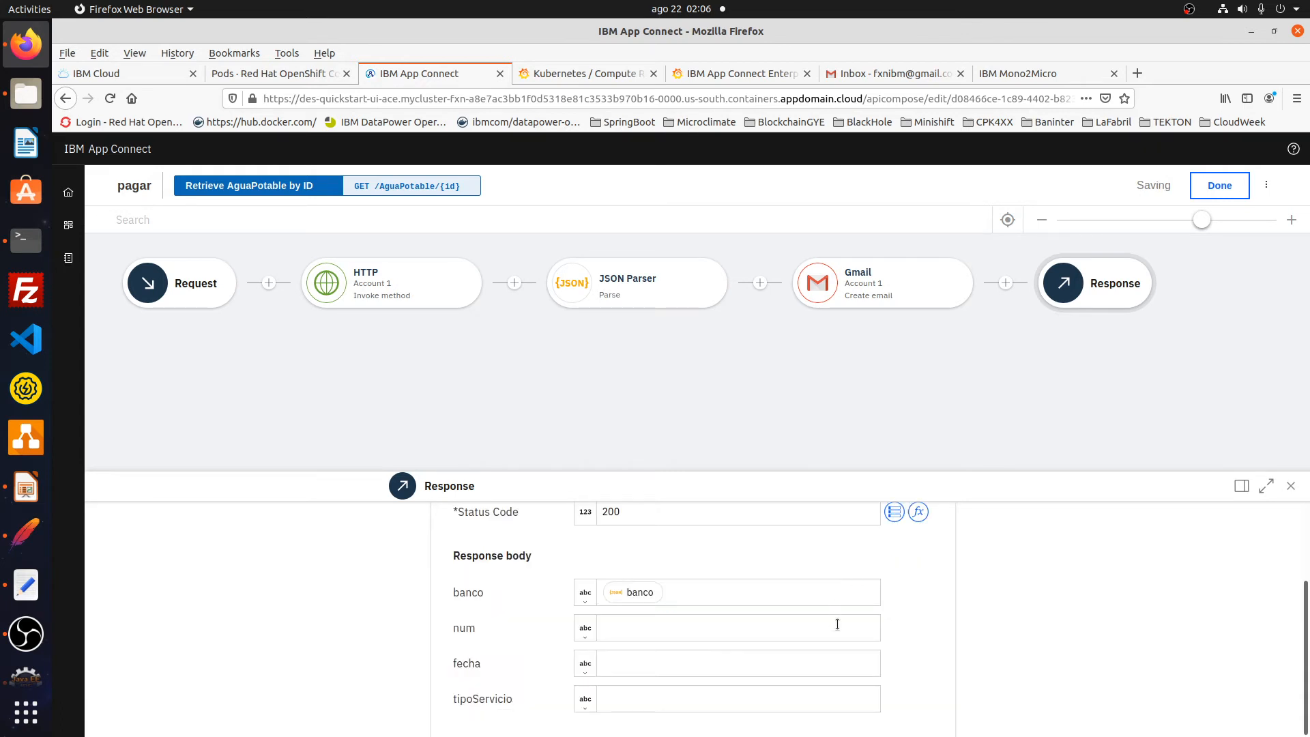
click(898, 630)
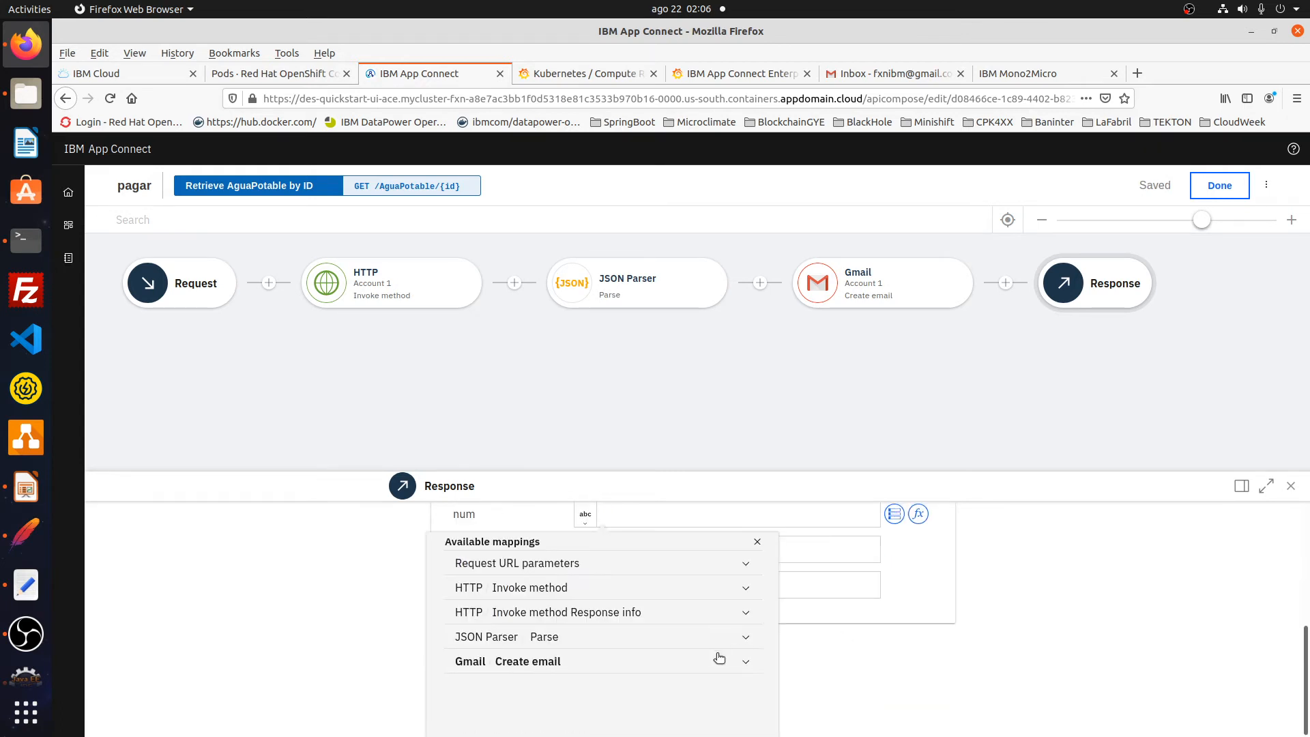
click(622, 639)
scroll(620, 637, down, 2)
click(507, 595)
click(823, 592)
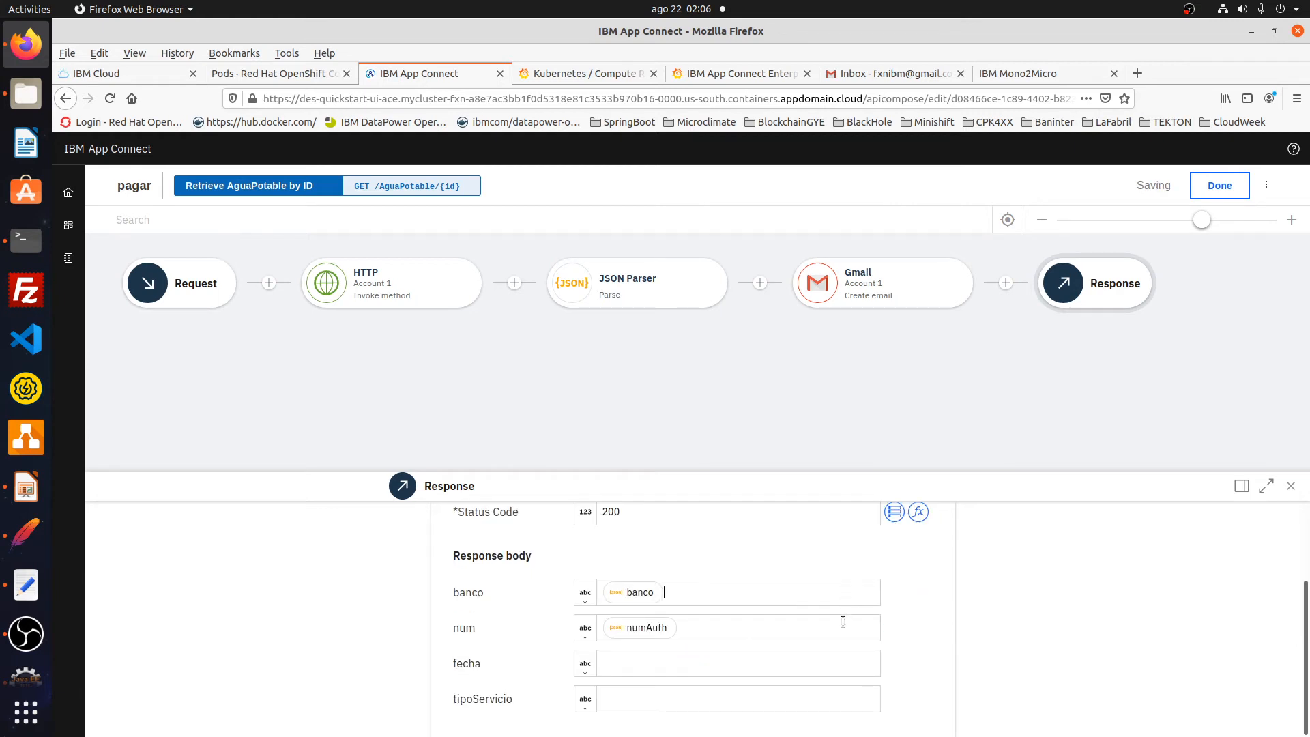
- Map fecha and tipoServicio from the parsed JSON, then save the flow and start the API
click(861, 660)
click(567, 633)
scroll(546, 634, down, 3)
click(507, 620)
click(850, 691)
click(552, 644)
scroll(551, 644, down, 3)
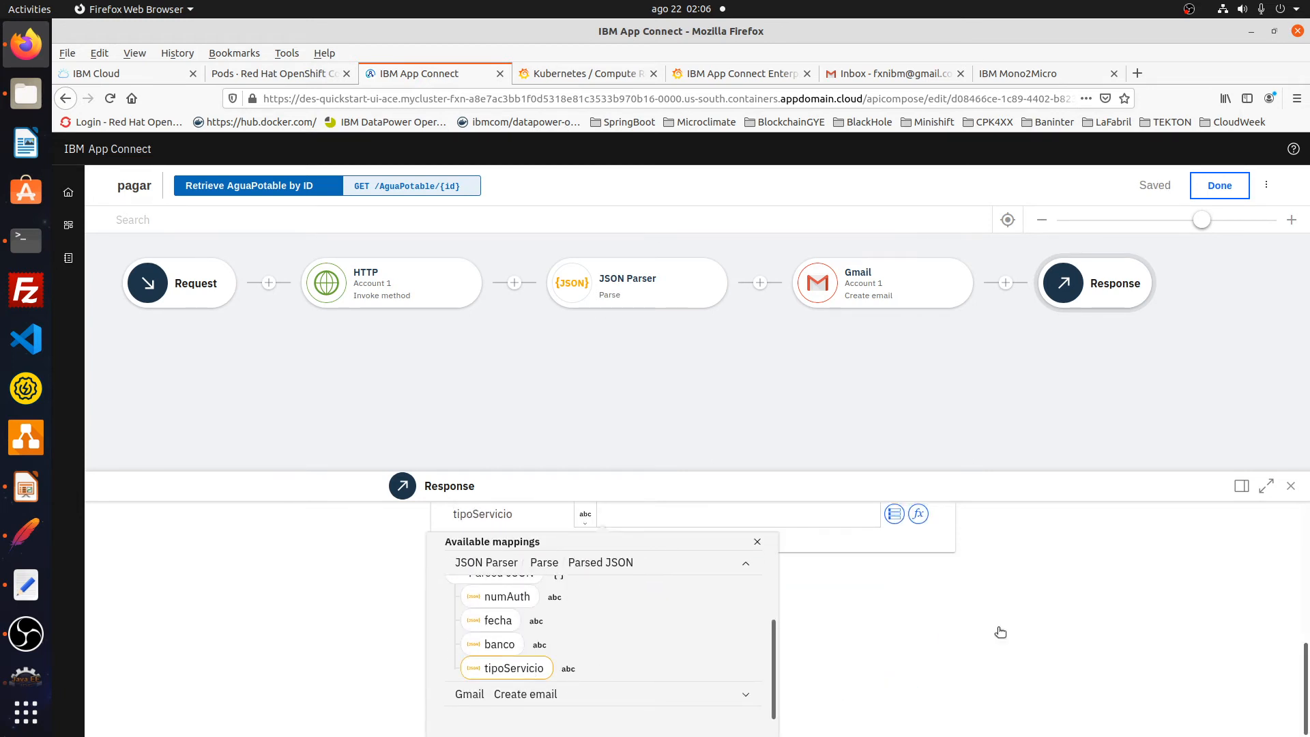
click(1047, 603)
click(1219, 188)
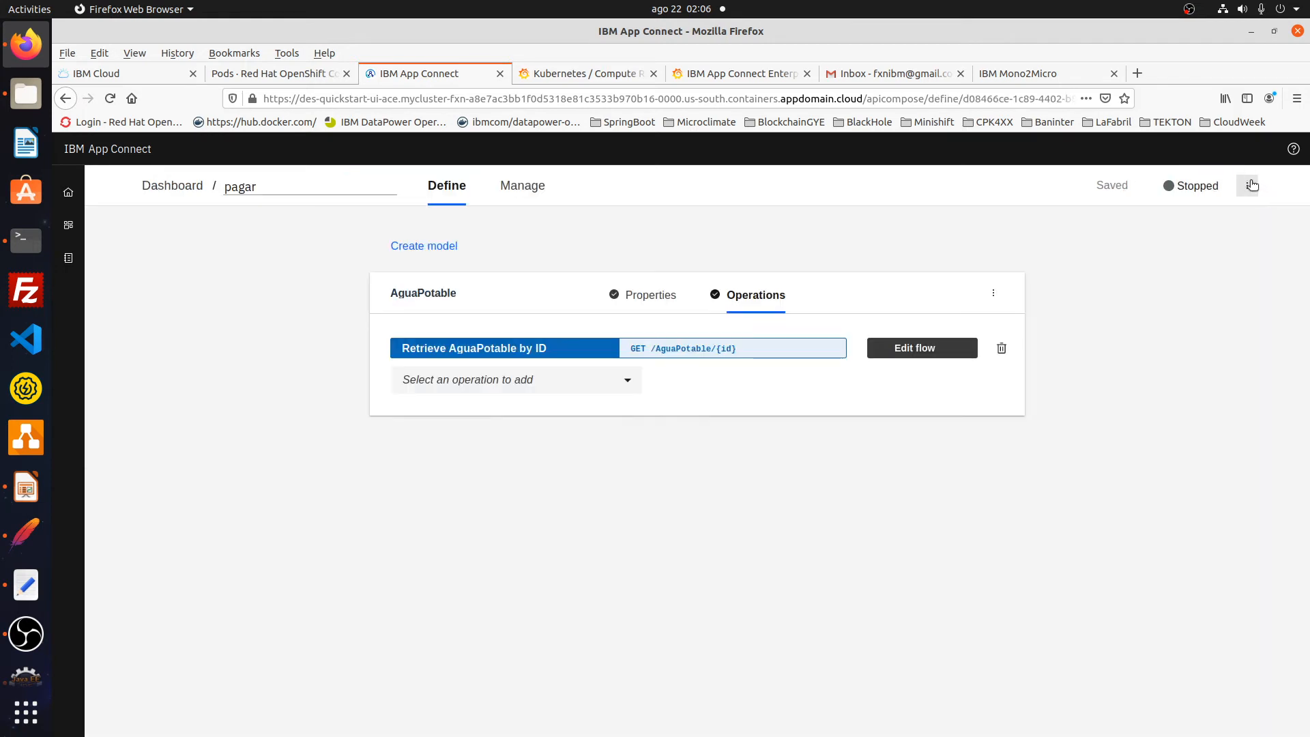
click(1251, 185)
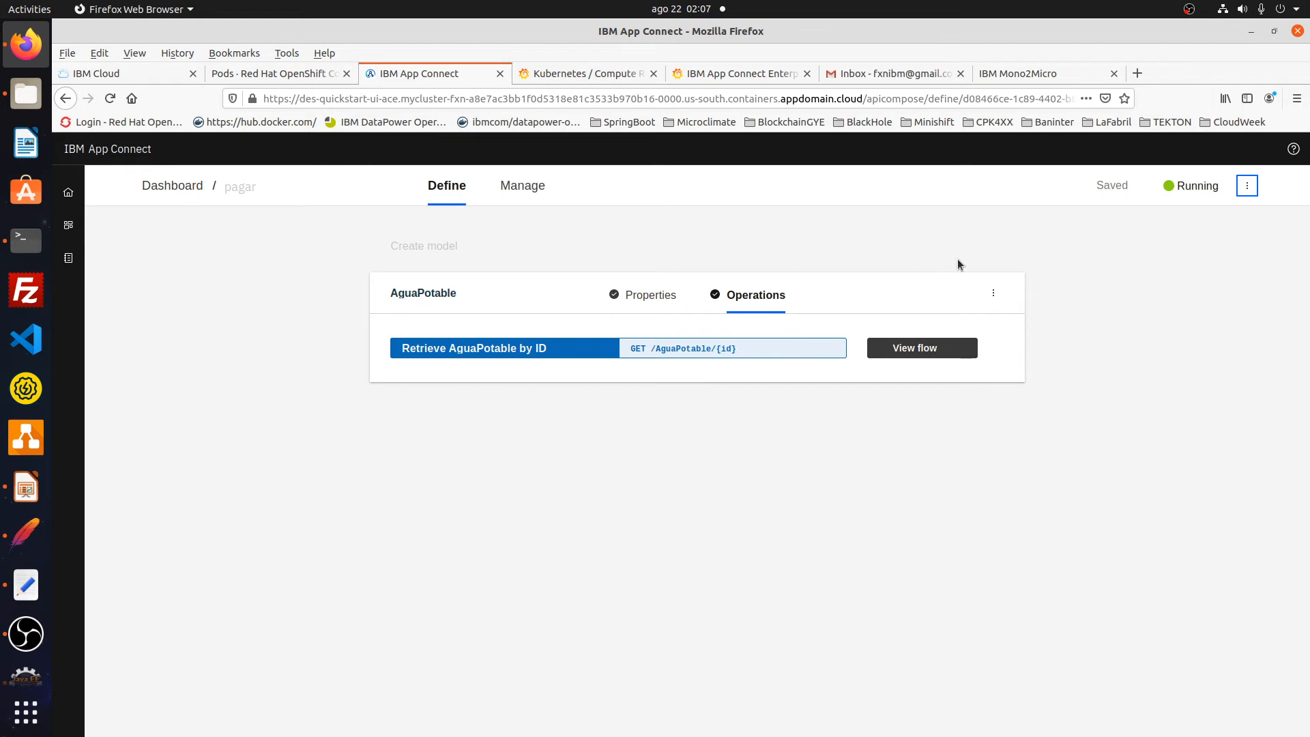
- Copy the pagar/AguaPotable/174567890 test URL from line 15 of the notes, then return to Firefox
click(26, 585)
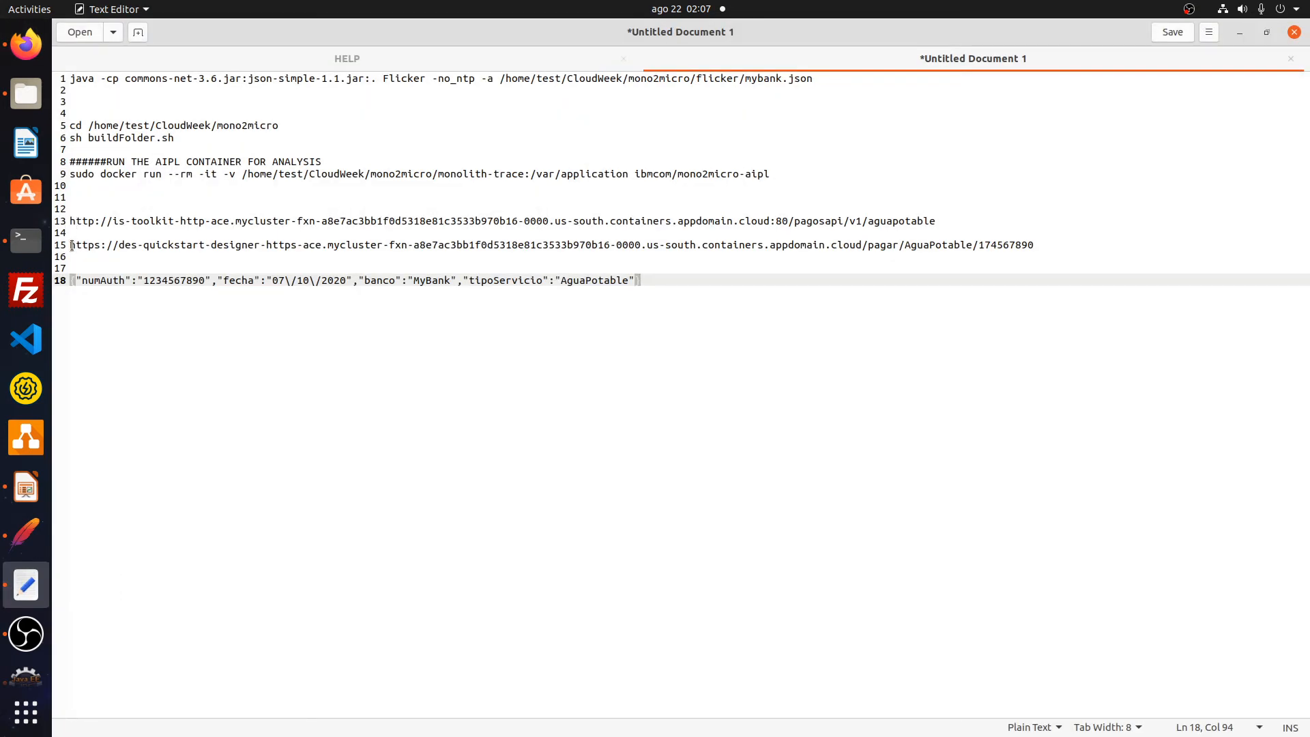
drag(72, 244, 1047, 247)
key(ctrl+c)
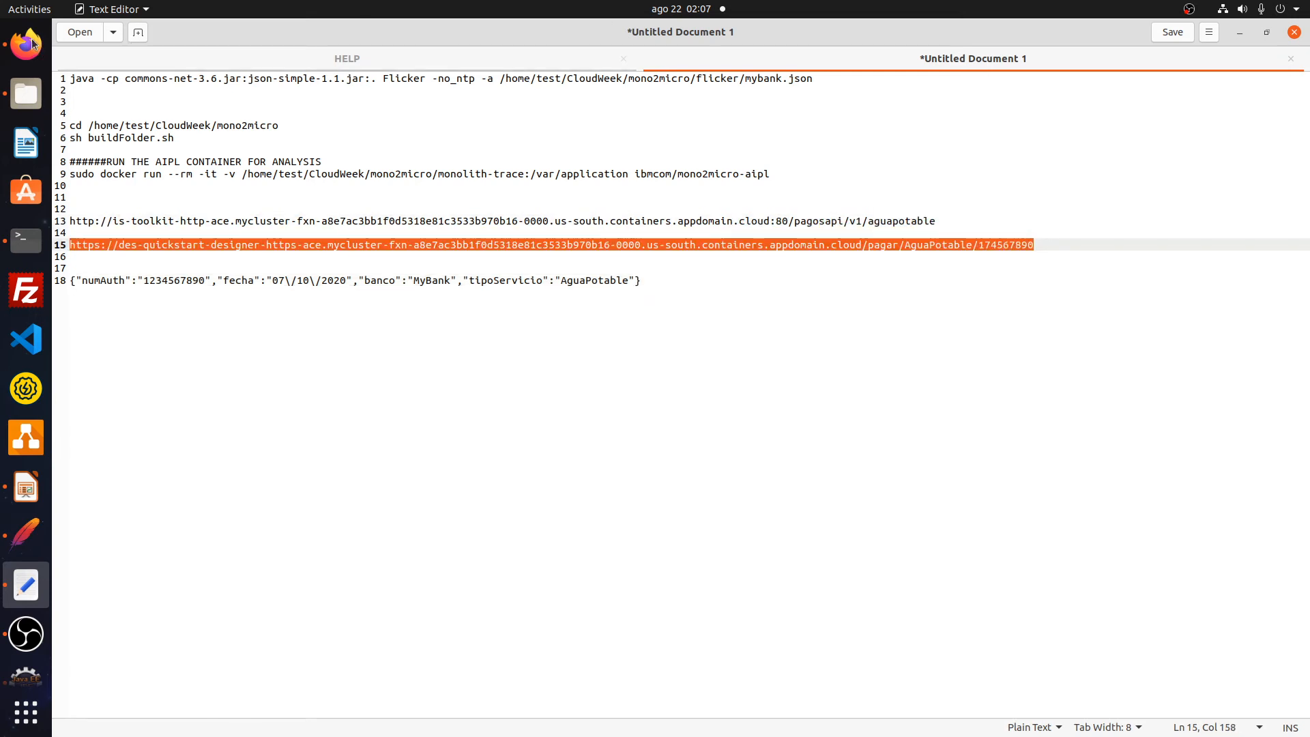
click(28, 43)
- Load the pagar AguaPotable test URL in a new tab, returning banco MyBank and fecha 07/10/2020
click(1136, 73)
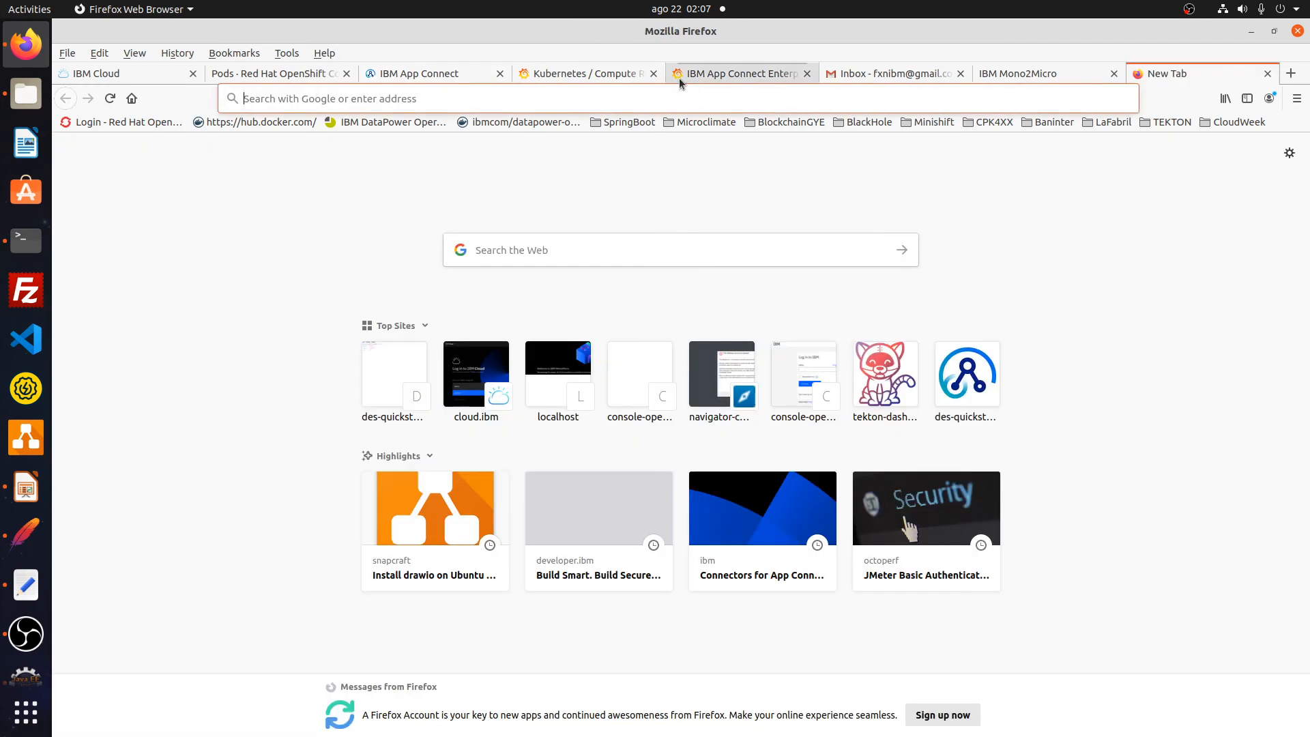
click(677, 92)
key(ctrl+v)
key(Return)
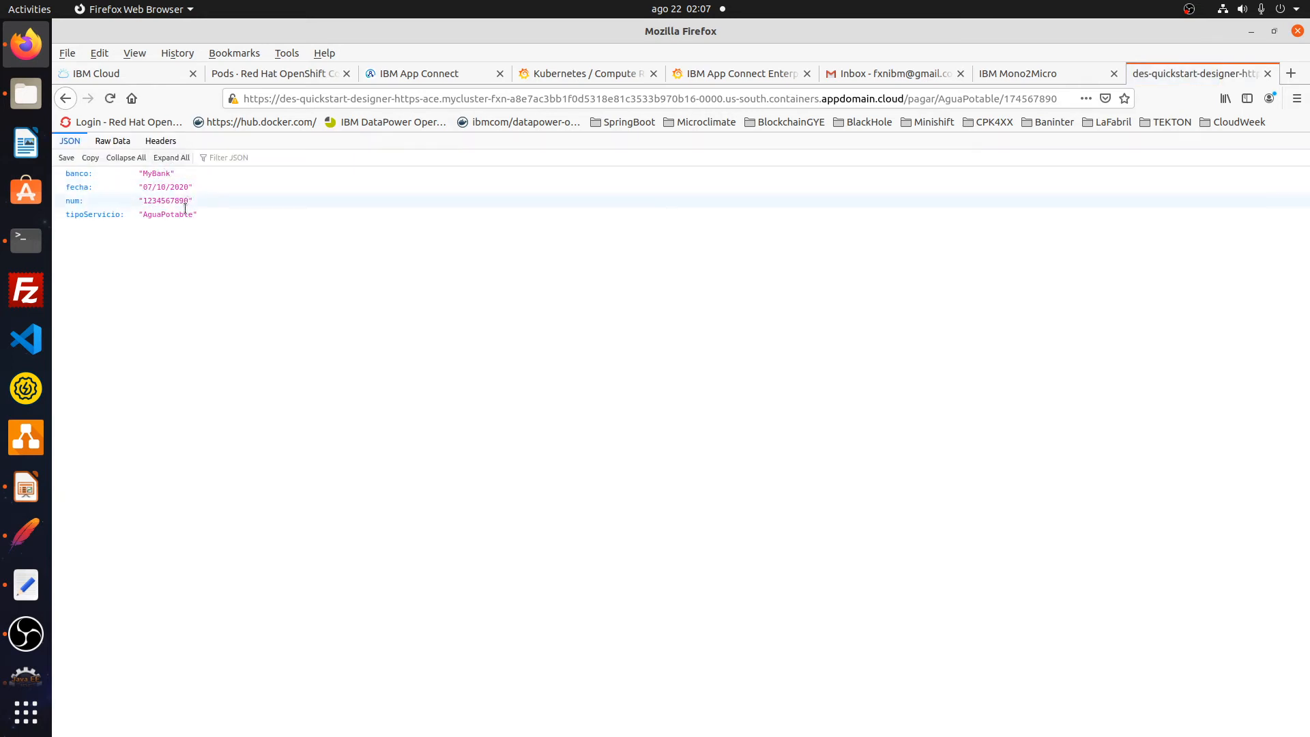
click(906, 74)
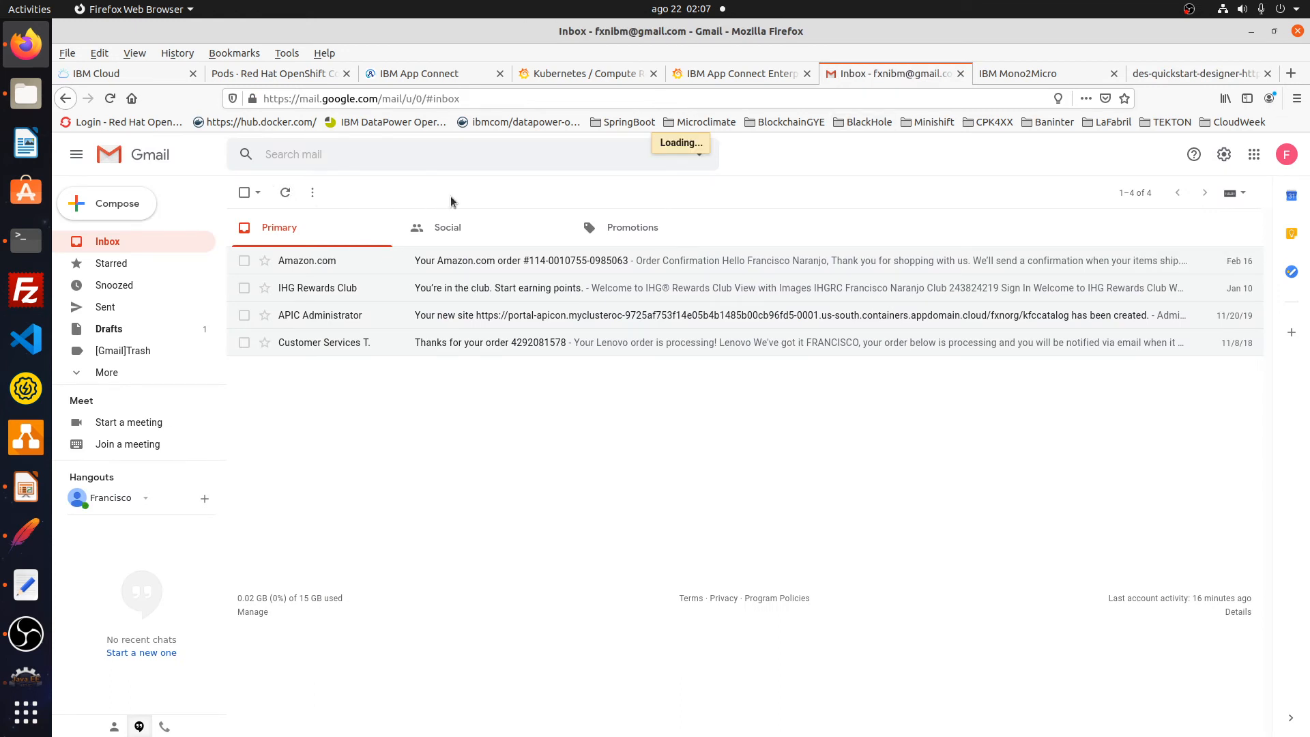
- Read the Pago Servicio confirmation email in Gmail, then return to the App Connect pagar API
click(311, 264)
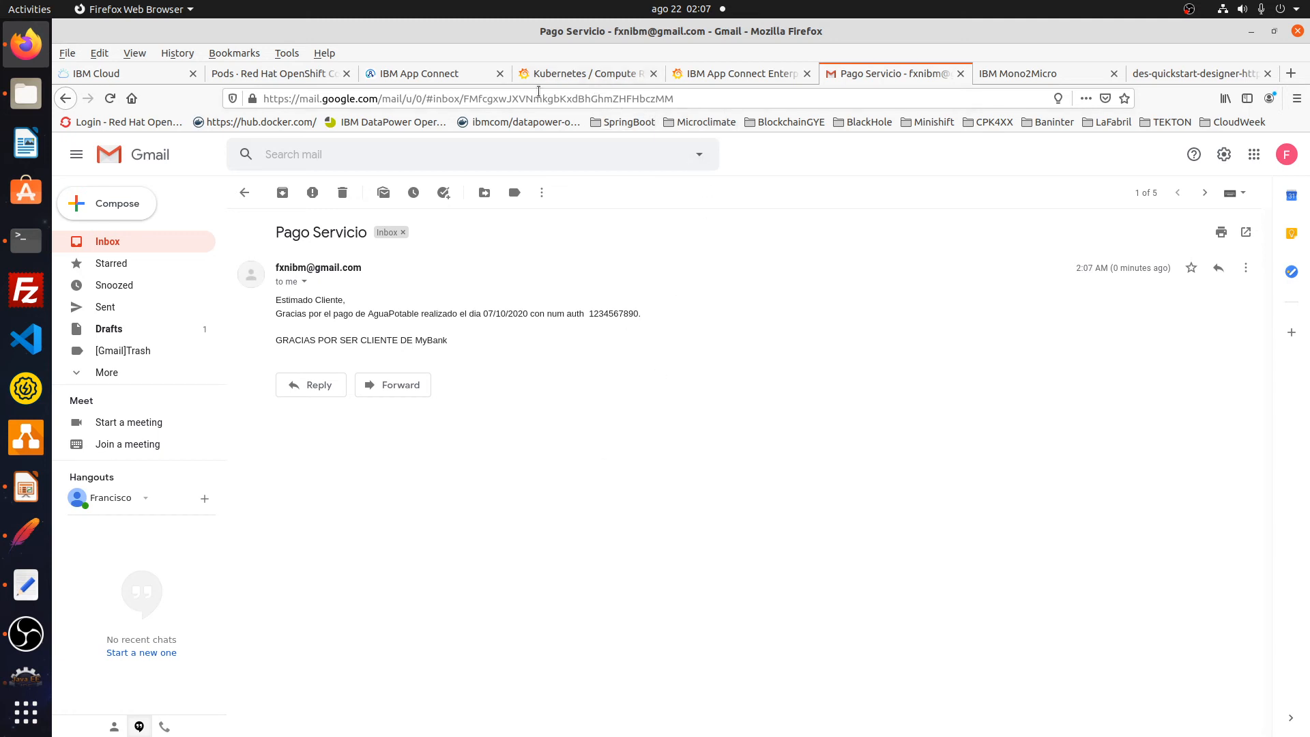
click(465, 78)
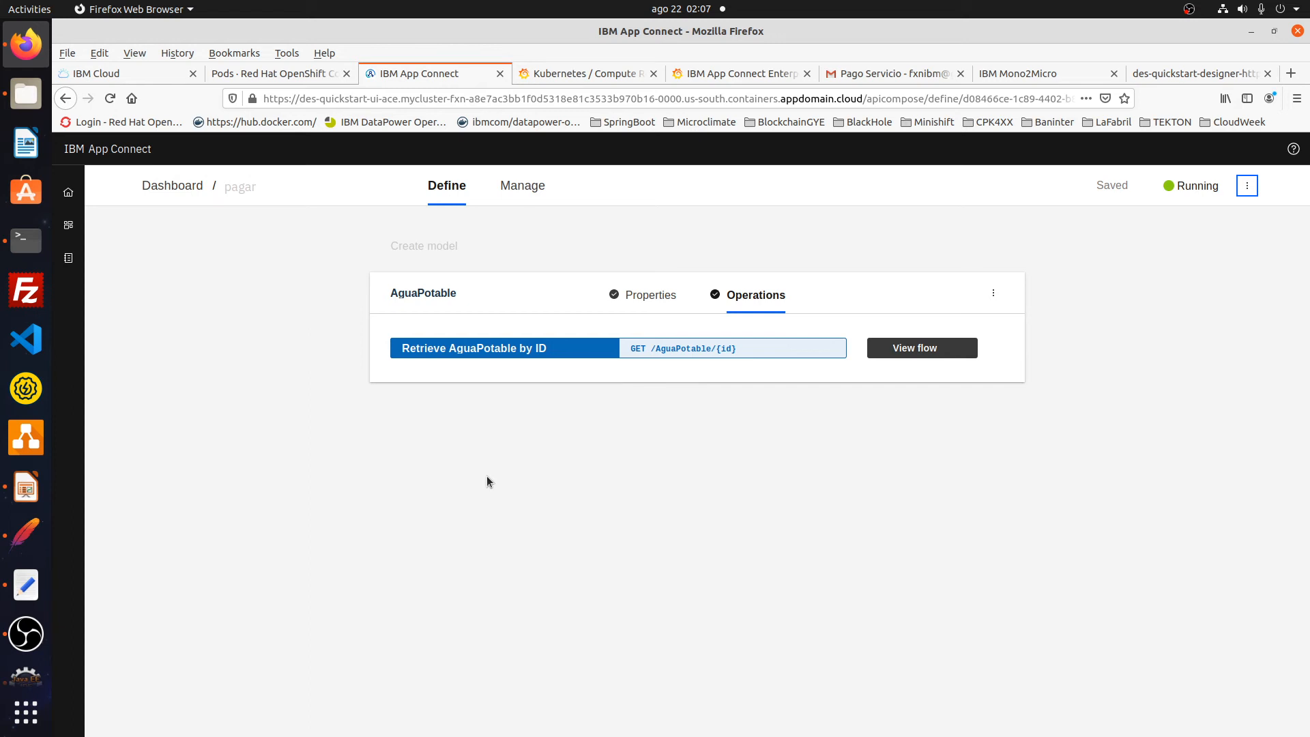
- Review the pod's CPU, memory and network panels and gen.pagar's 848 invocations in Grafana
click(579, 78)
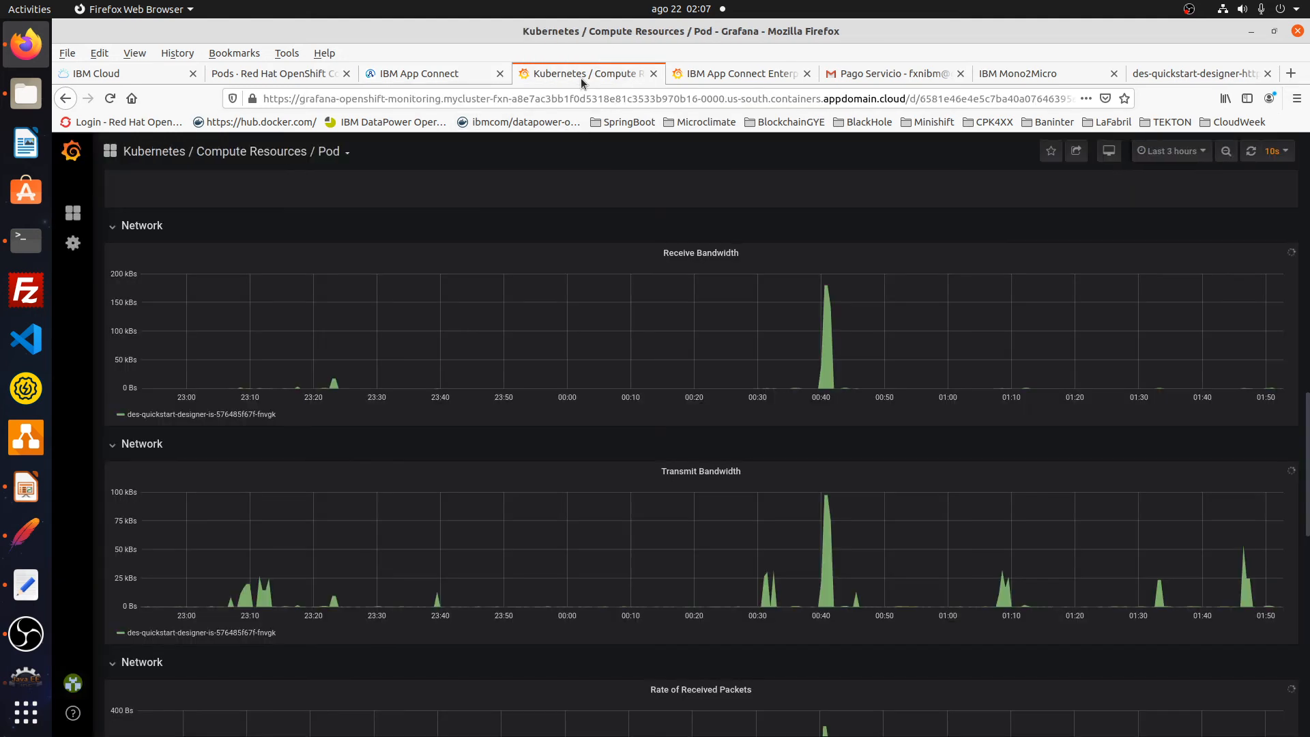
scroll(535, 383, up, 5)
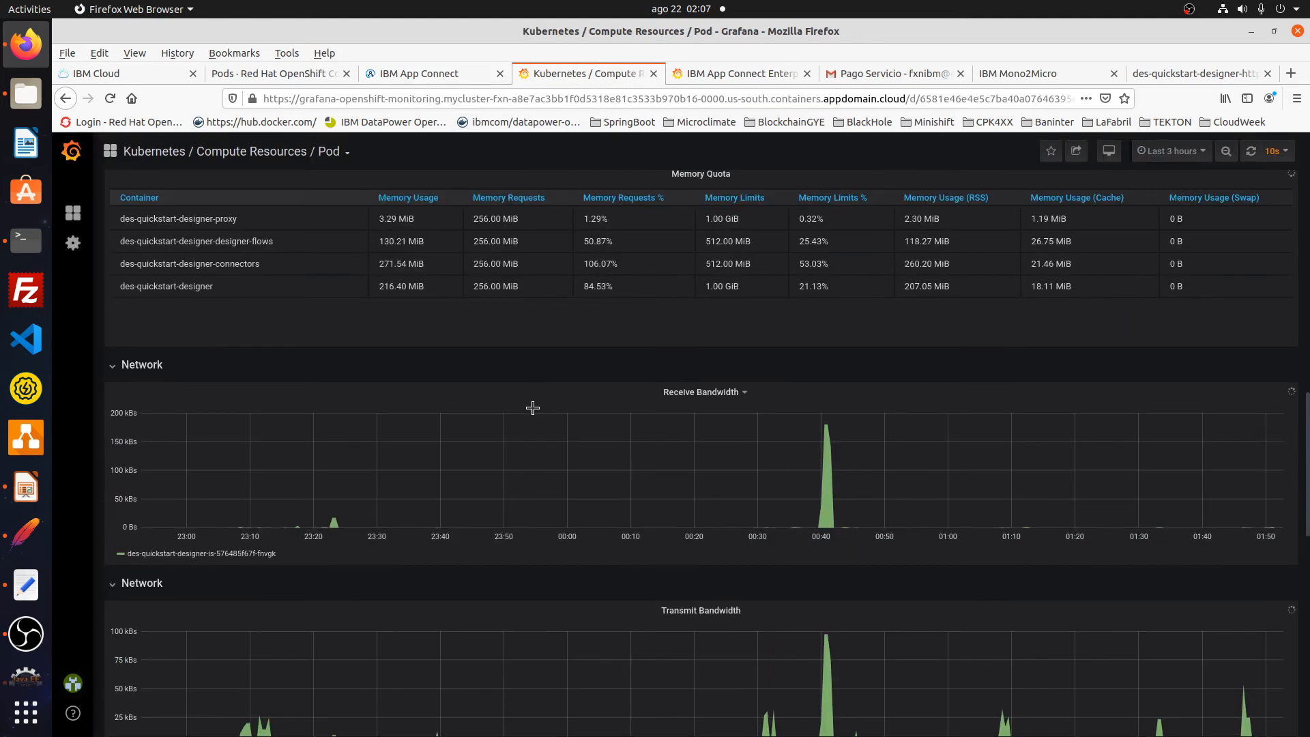
scroll(543, 408, up, 3)
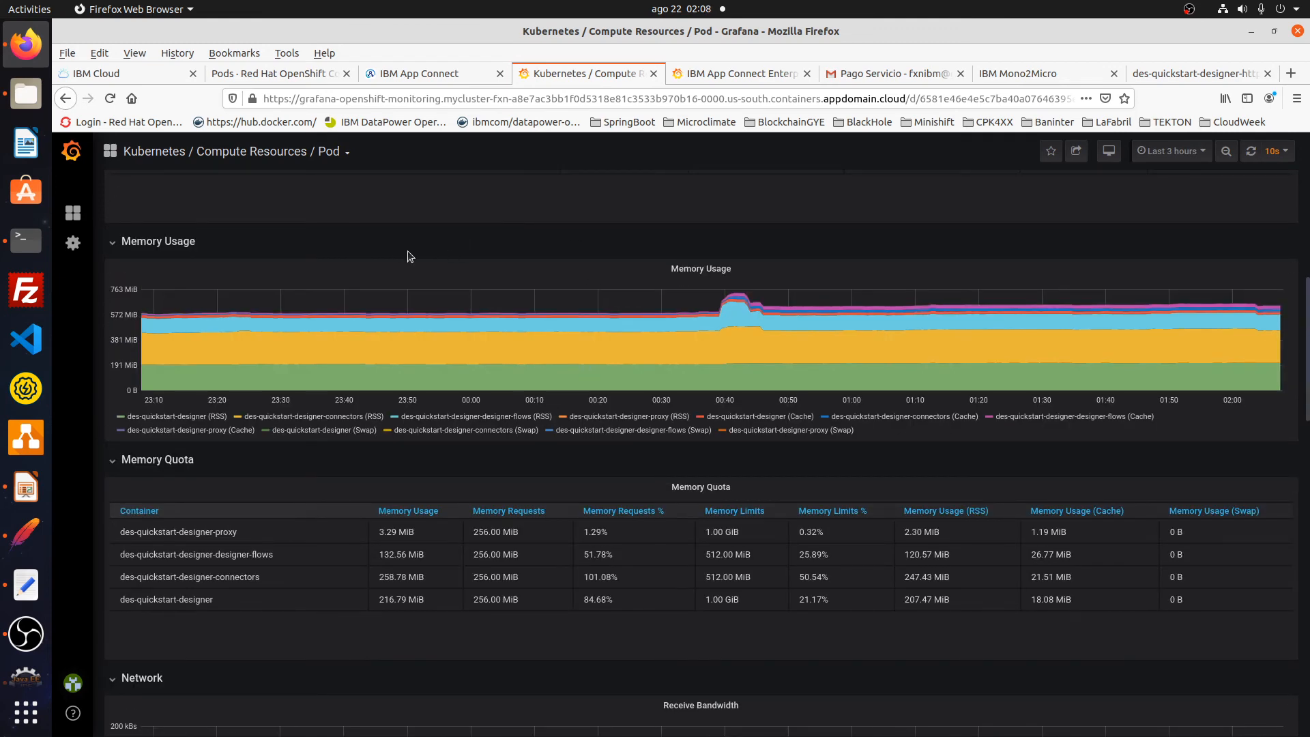
scroll(396, 253, up, 5)
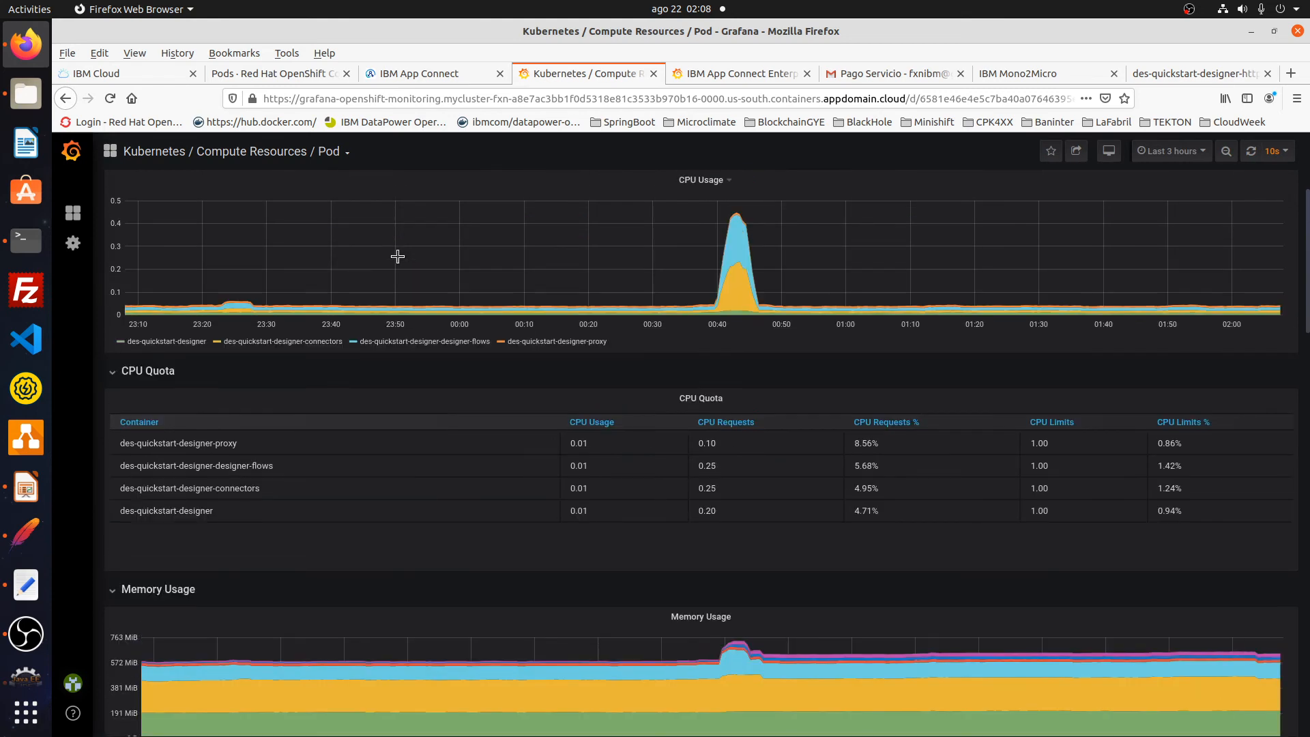
scroll(398, 257, up, 2)
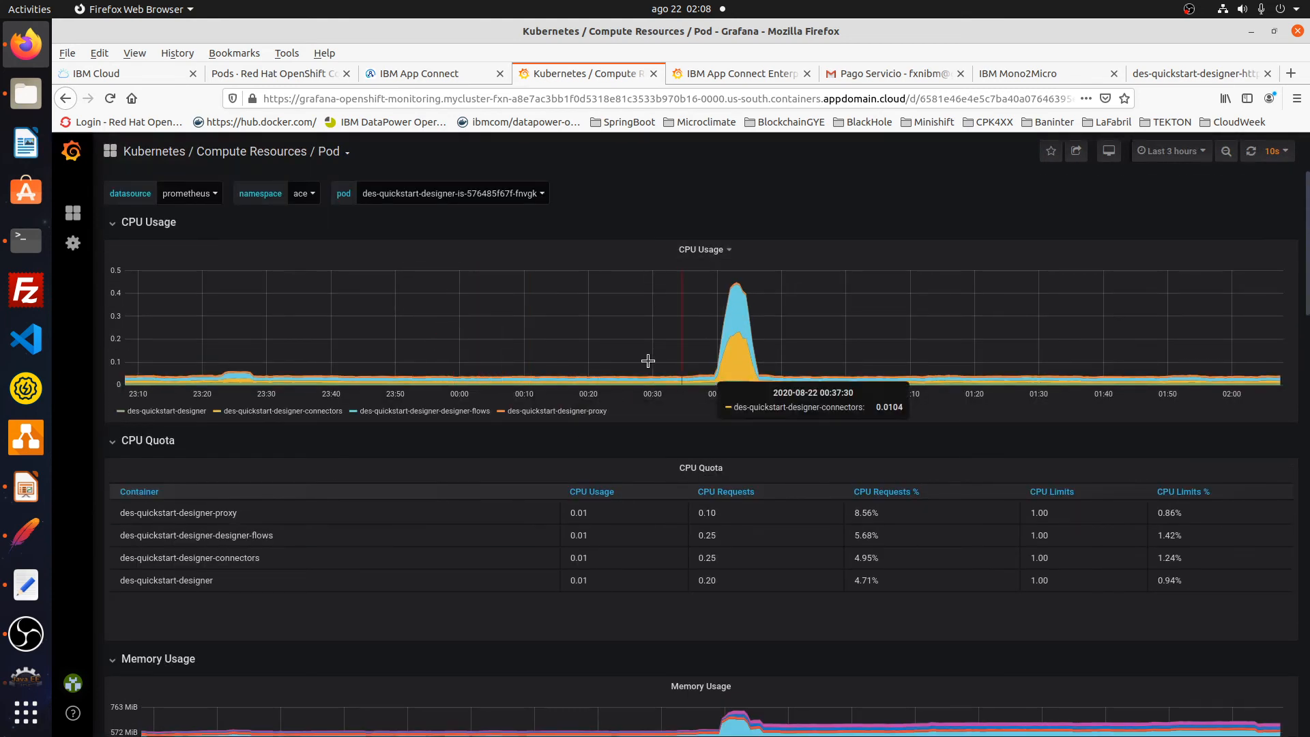
scroll(542, 453, down, 6)
scroll(542, 454, down, 5)
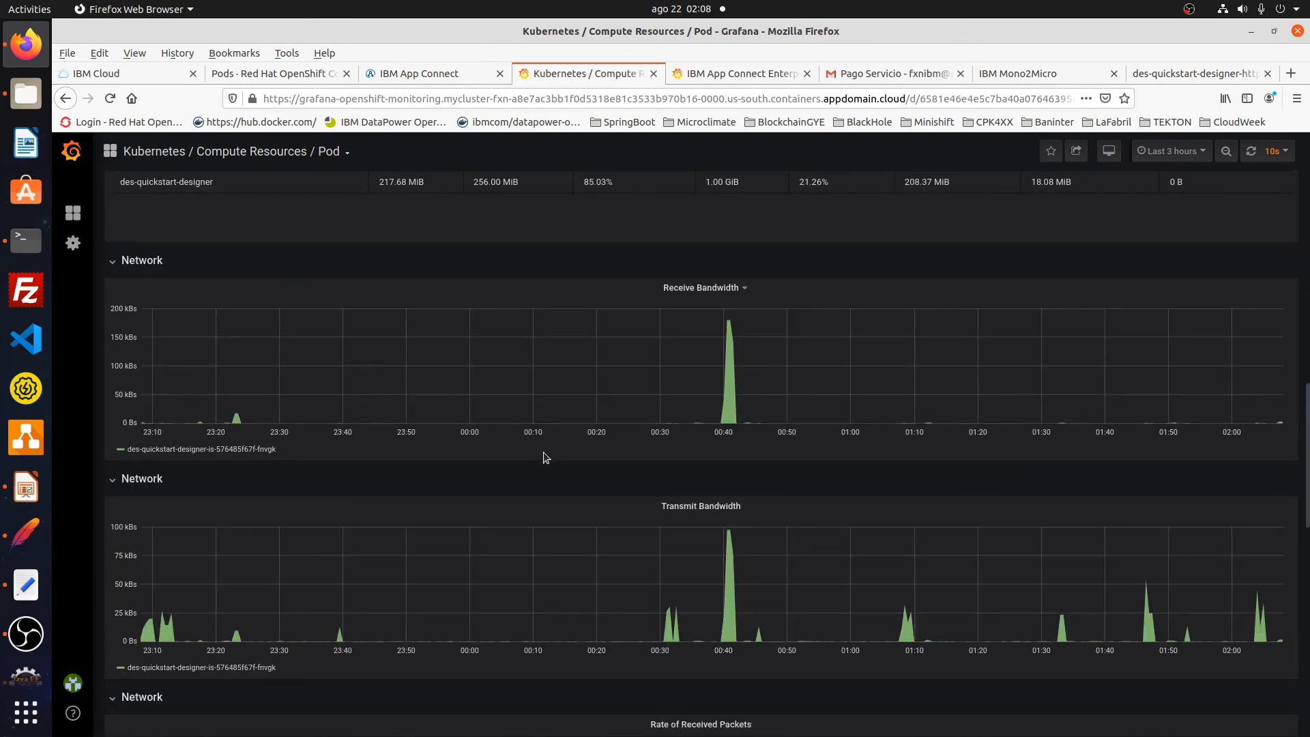
scroll(546, 457, down, 2)
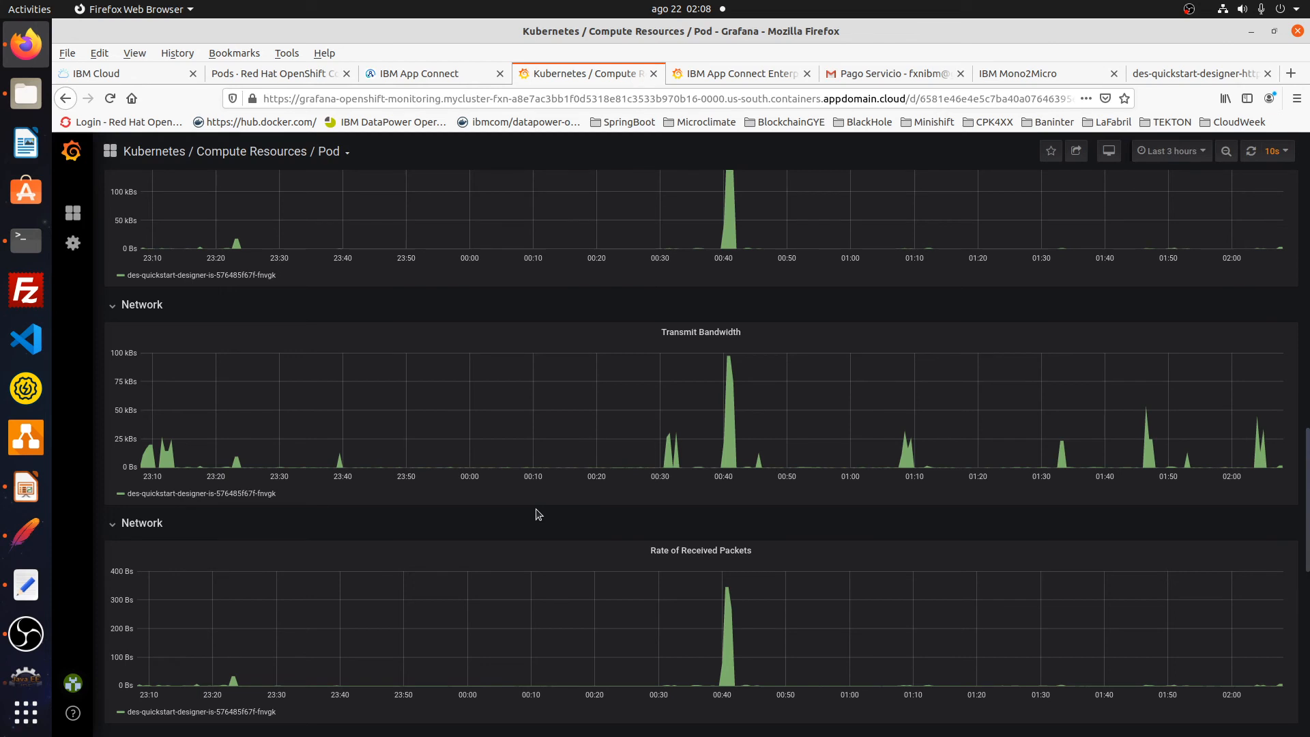
scroll(536, 513, down, 1)
scroll(536, 509, down, 2)
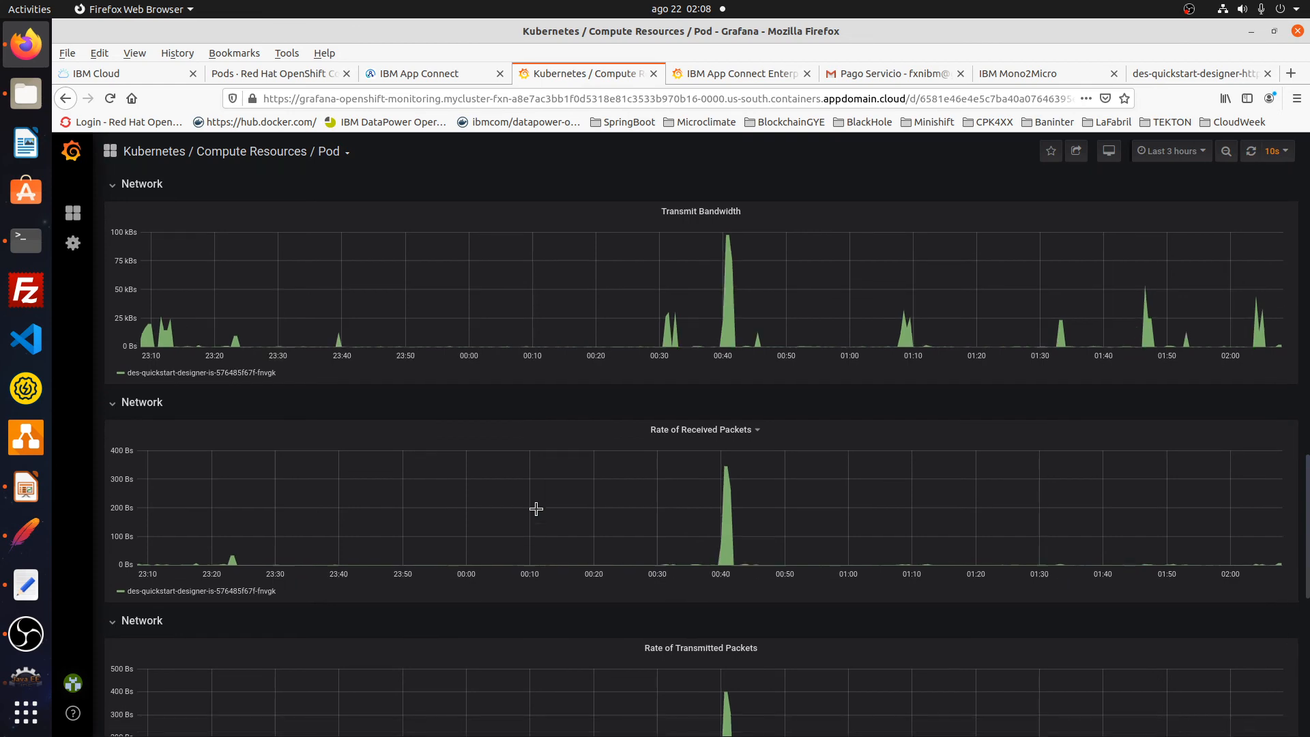
click(719, 79)
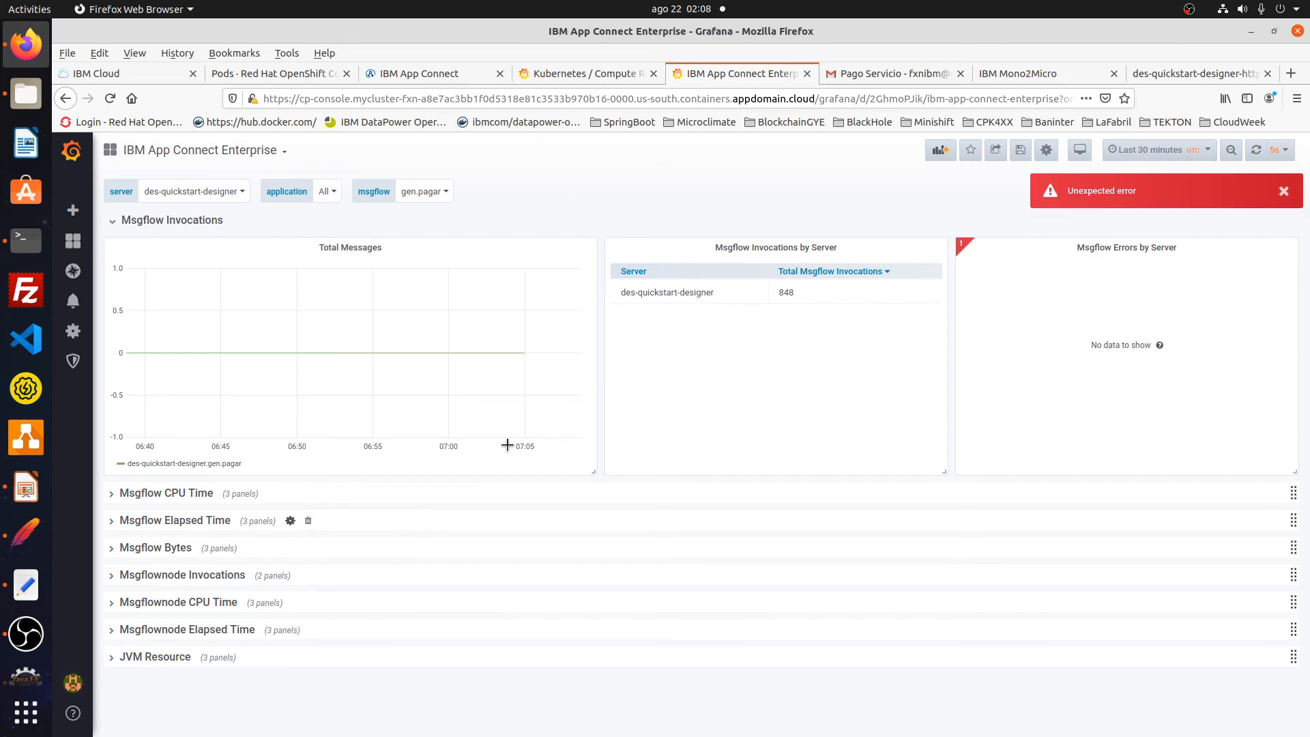
click(592, 72)
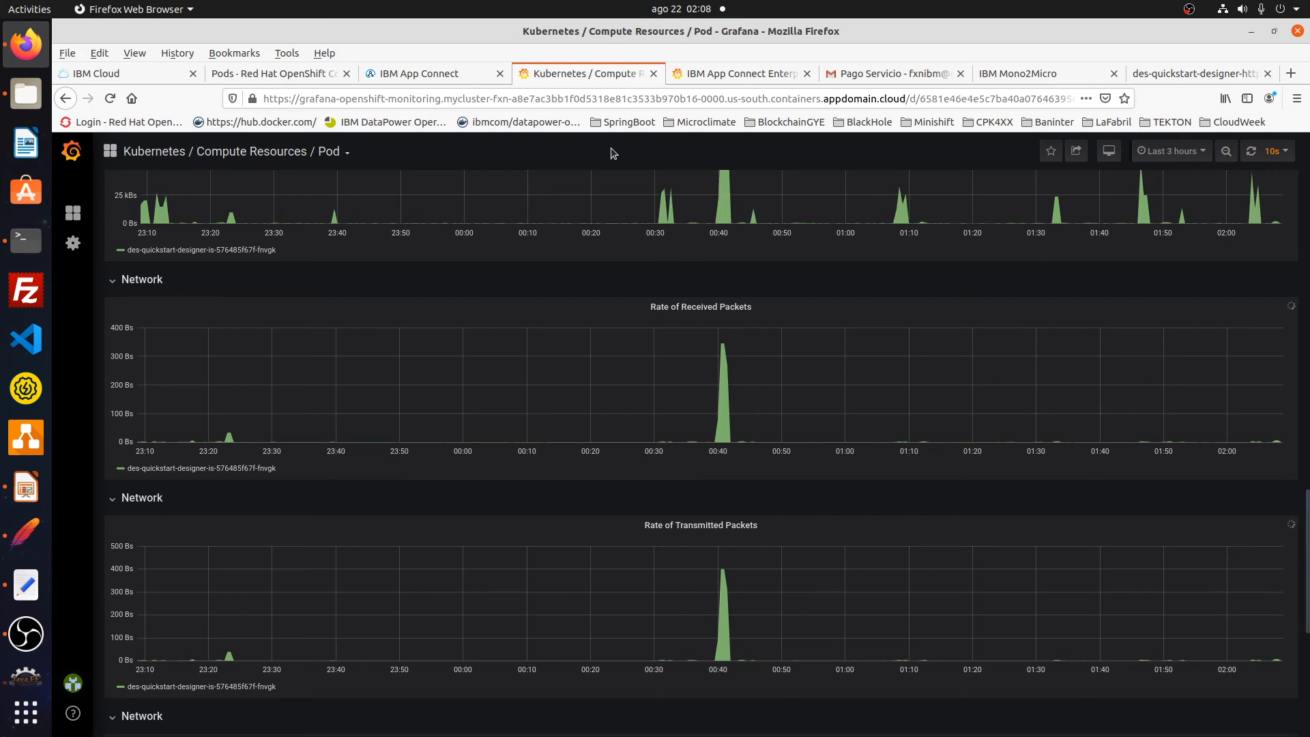
- Open the httpd deployment's YAML definition in OpenShift
click(423, 79)
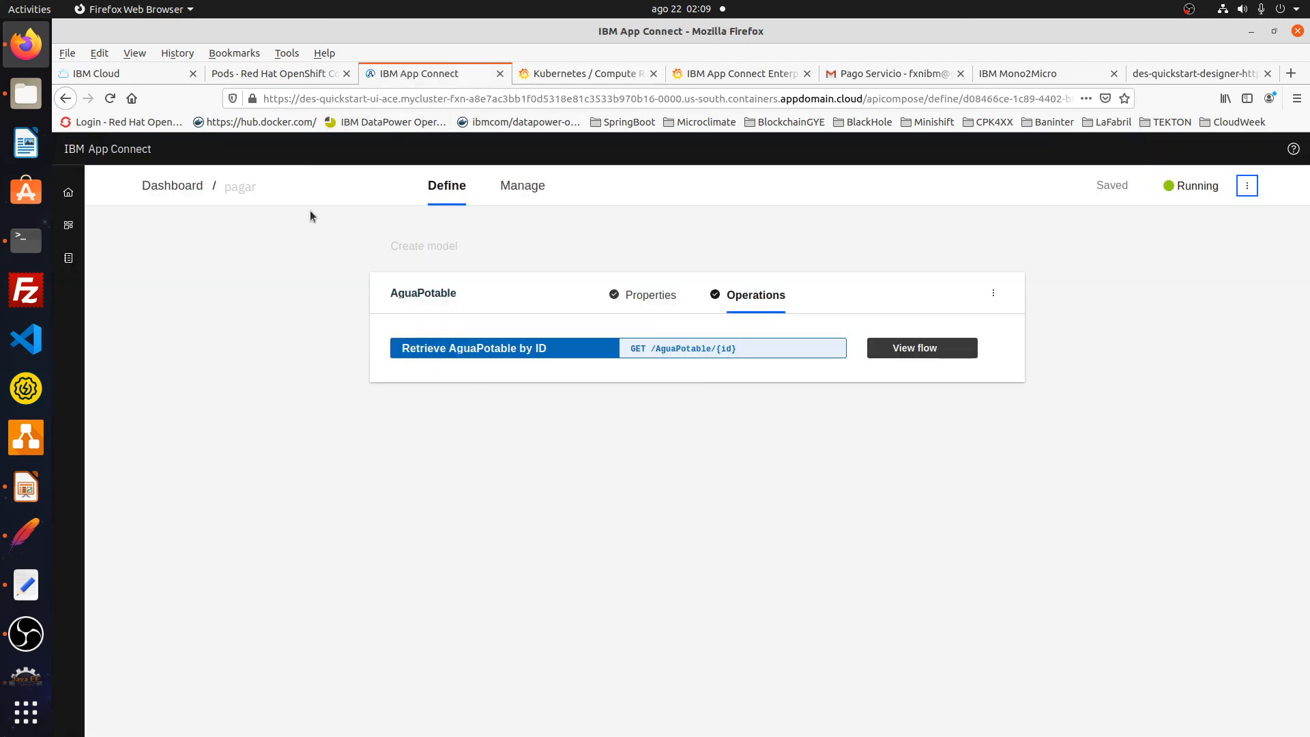
click(267, 73)
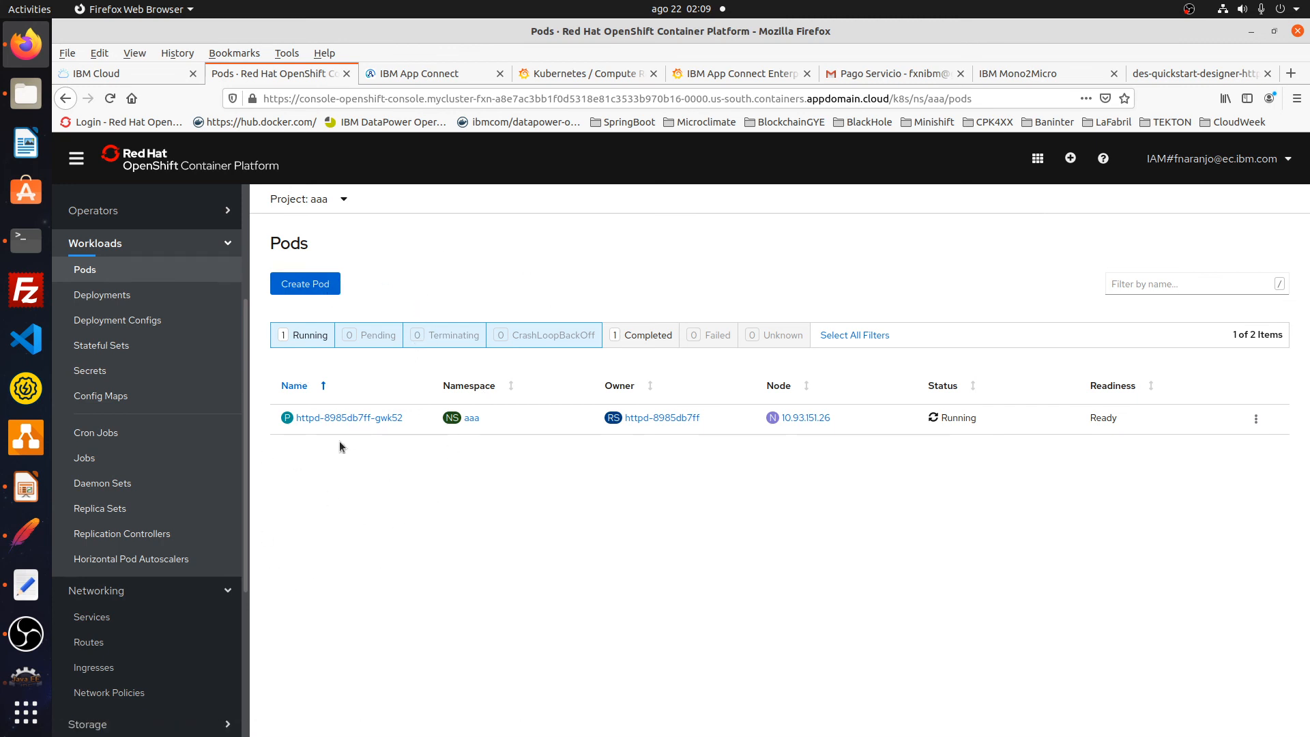
click(150, 301)
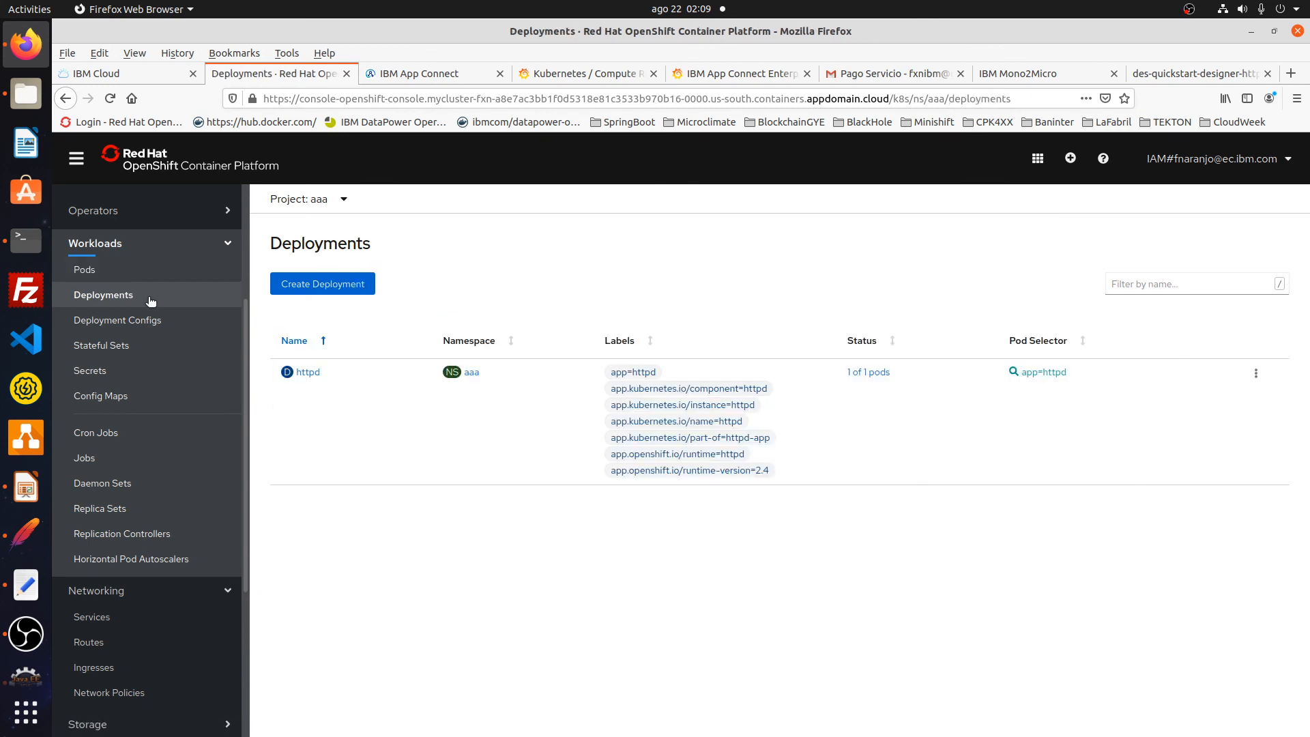
click(314, 373)
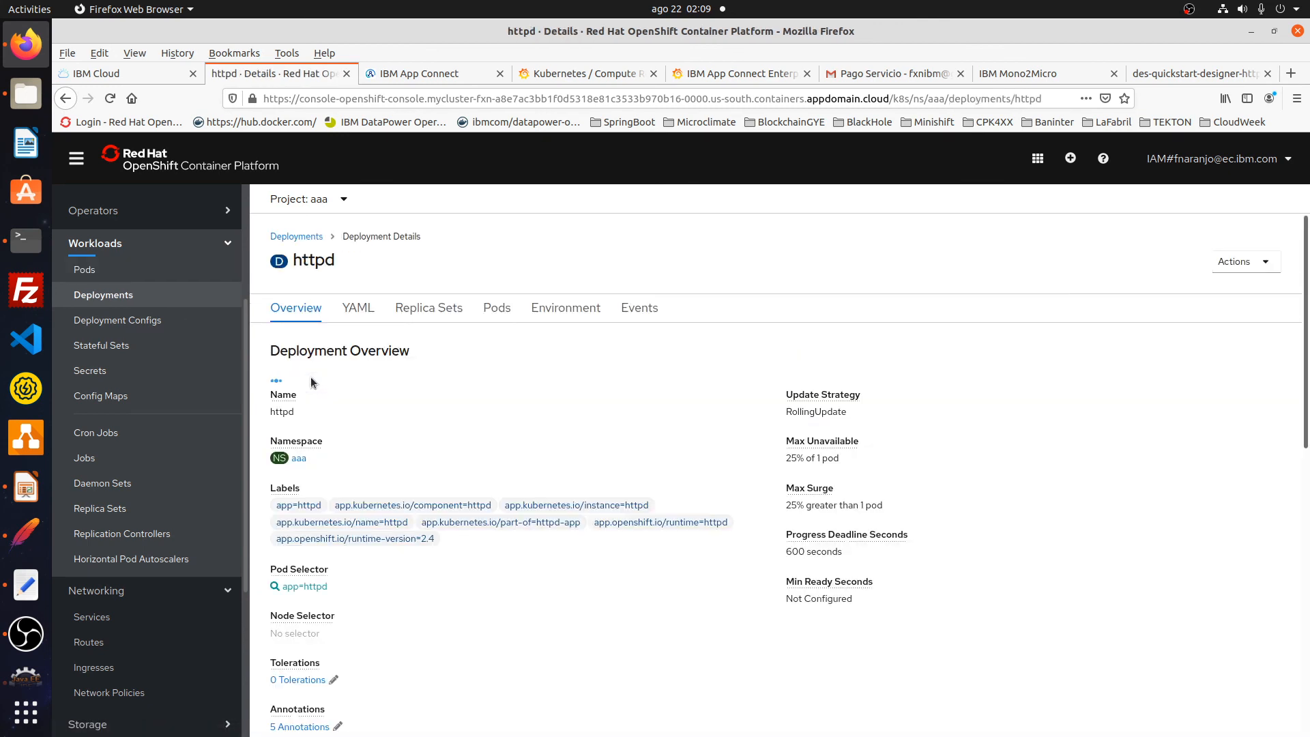
click(360, 314)
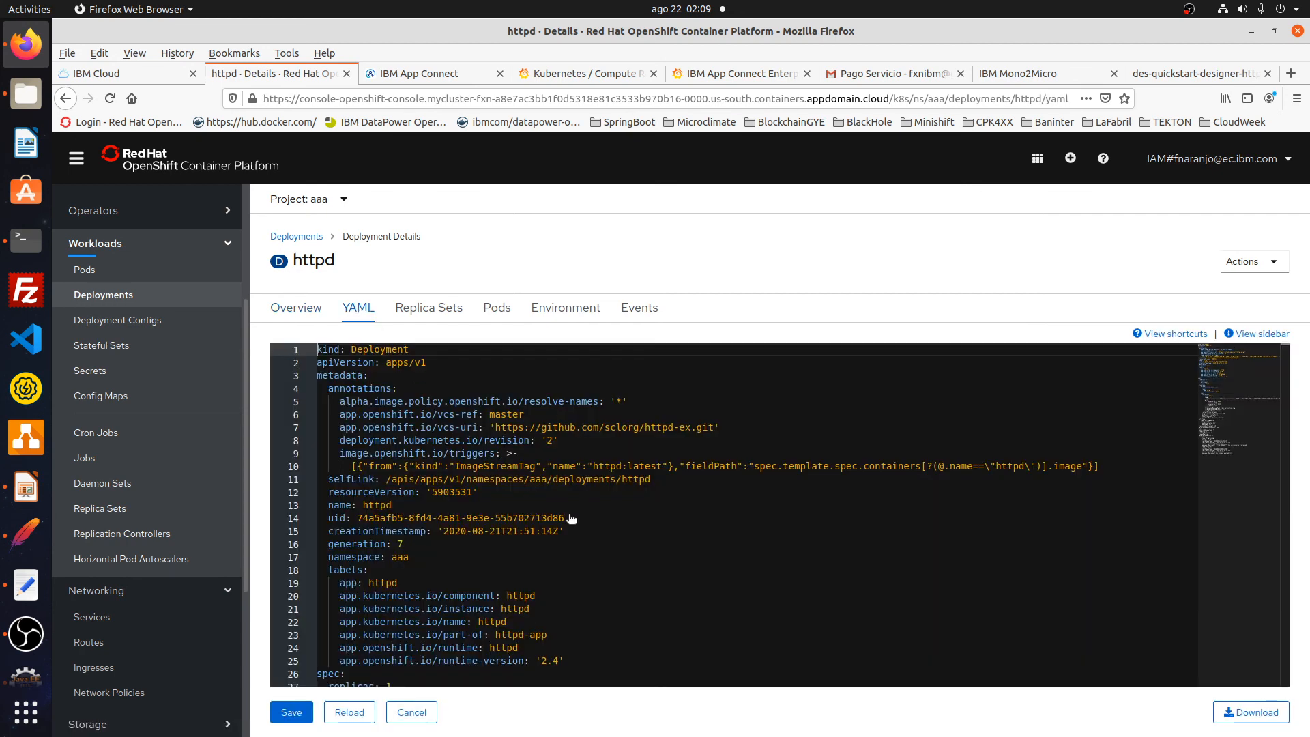
- Change replicas from 1 to 20, save, and confirm 20 httpd pods are Running
scroll(489, 537, down, 4)
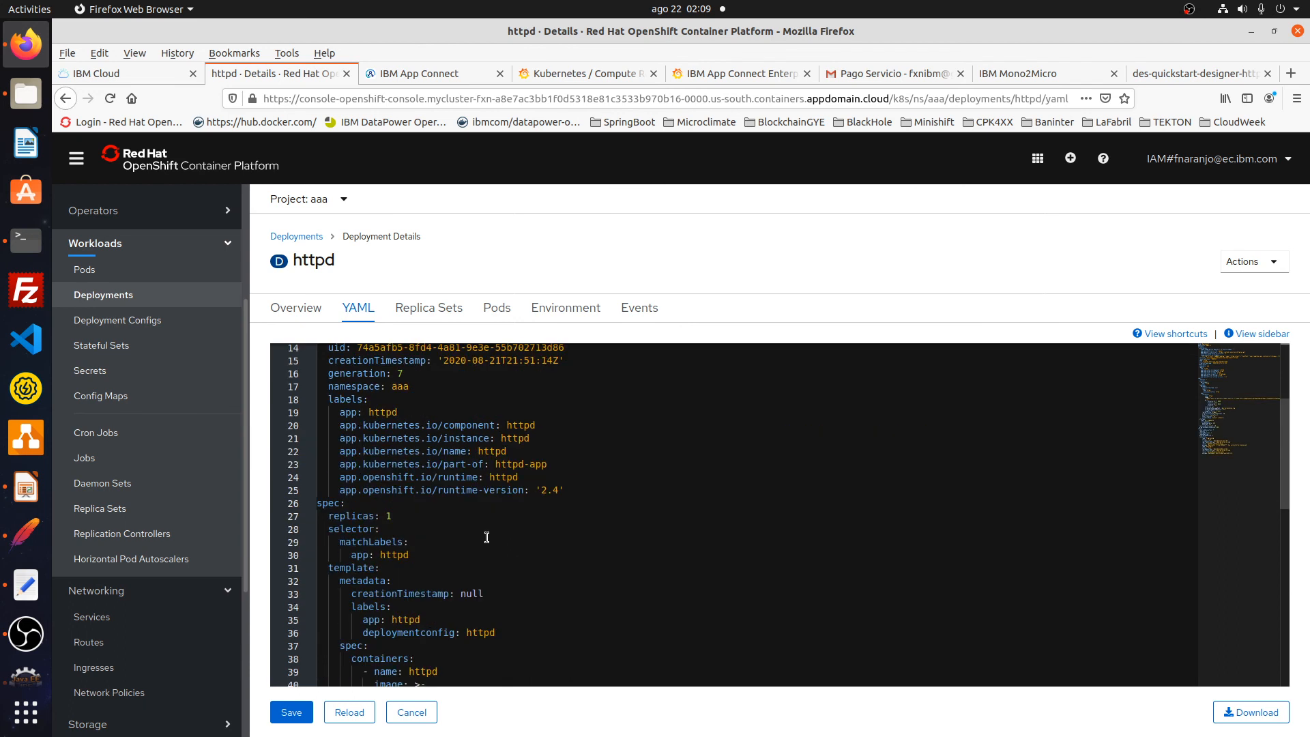
click(421, 516)
key(BackSpace)
text(20)
click(291, 713)
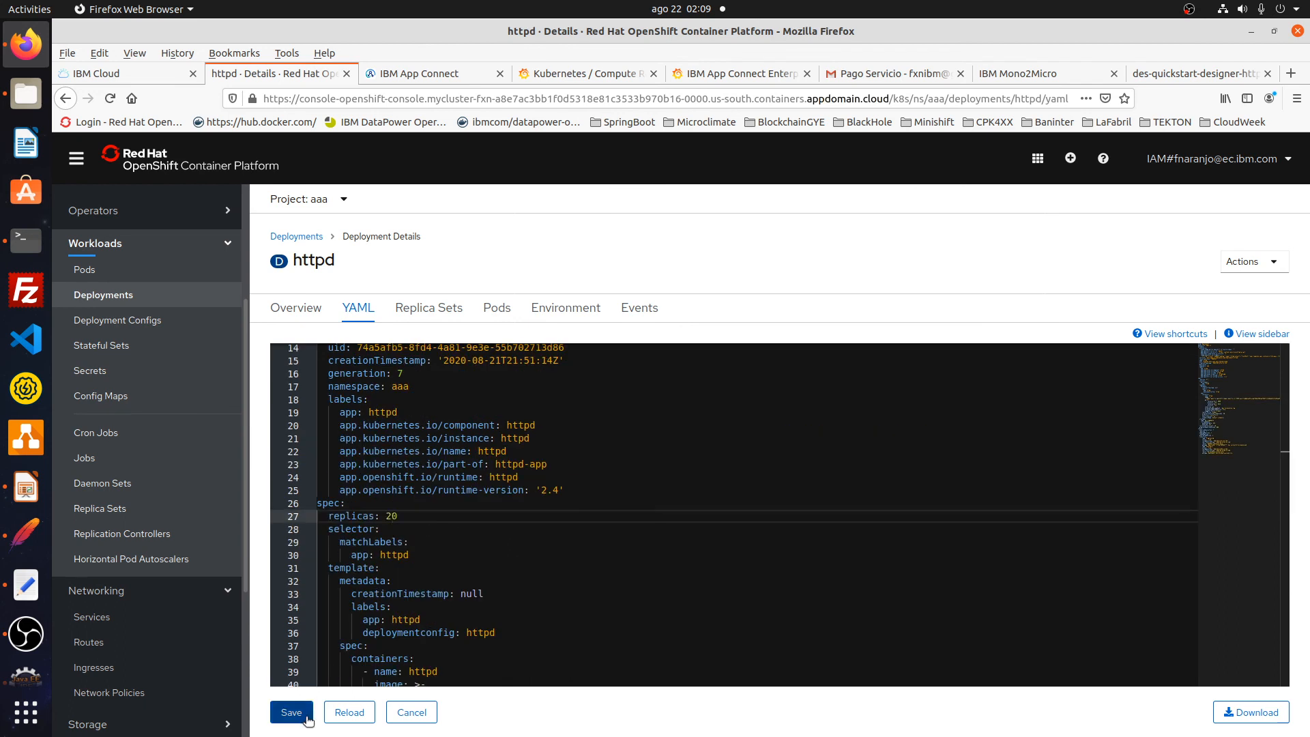
click(114, 273)
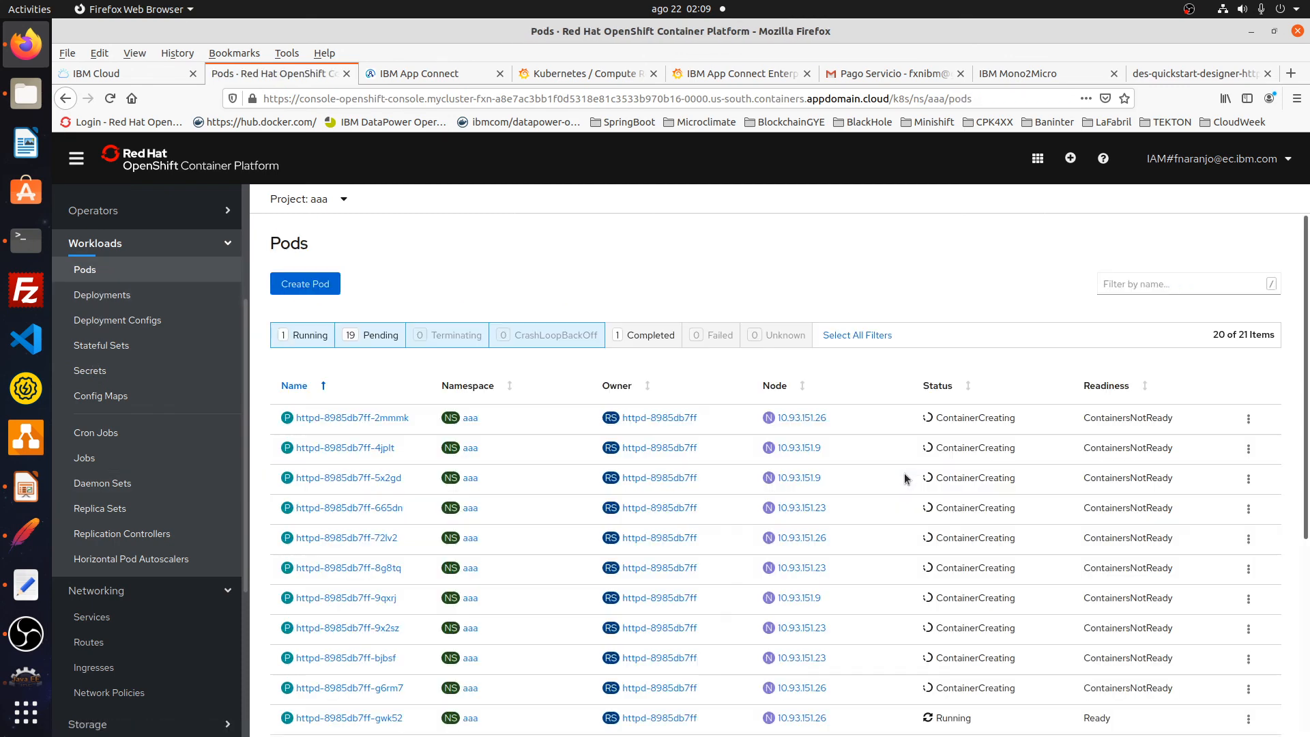
scroll(899, 512, down, 3)
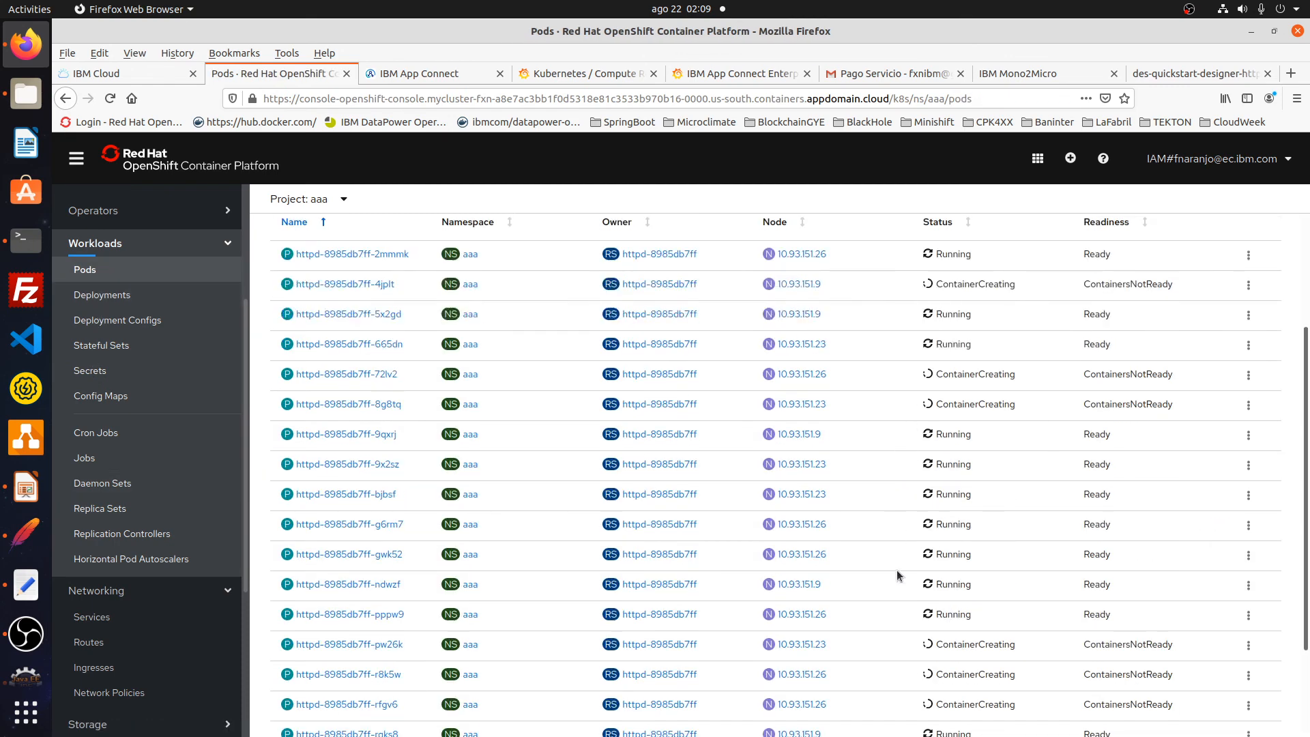
scroll(906, 604, up, 3)
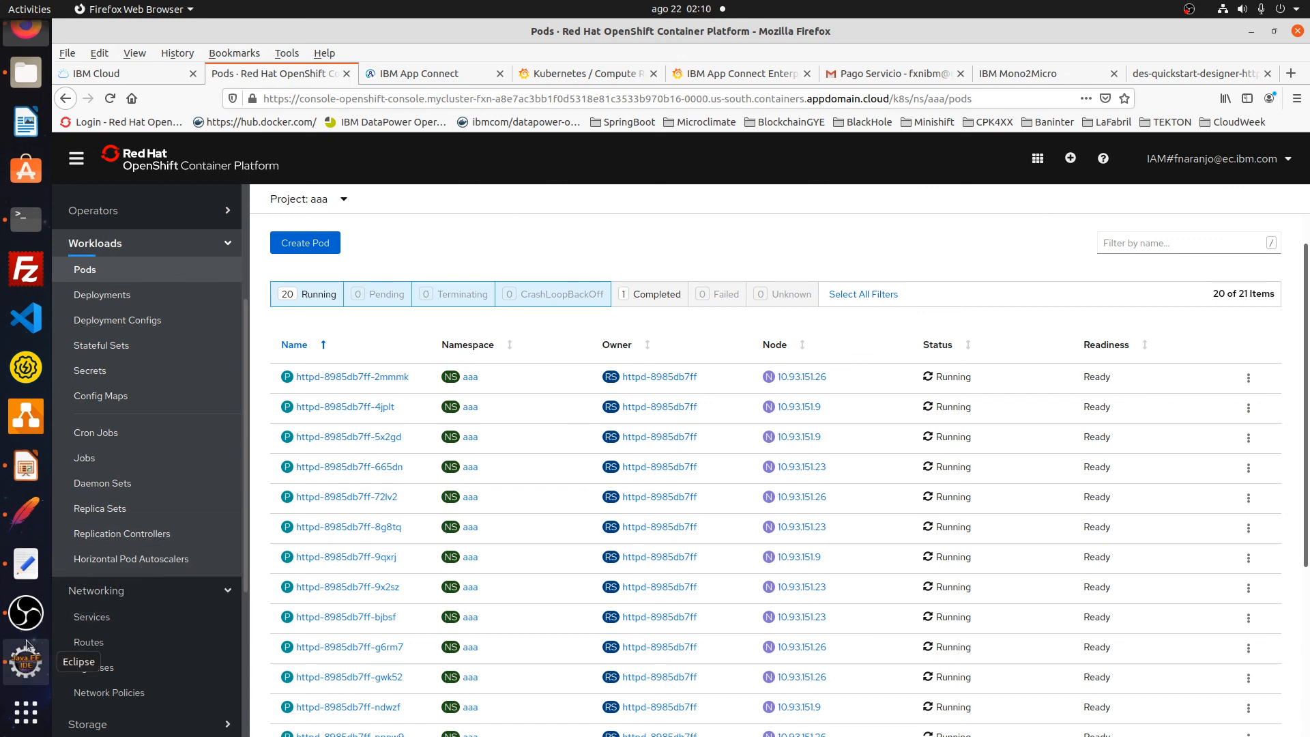
- Advance the Impress presentation to the closing Gracias!! slide and bring OBS Studio forward
click(19, 481)
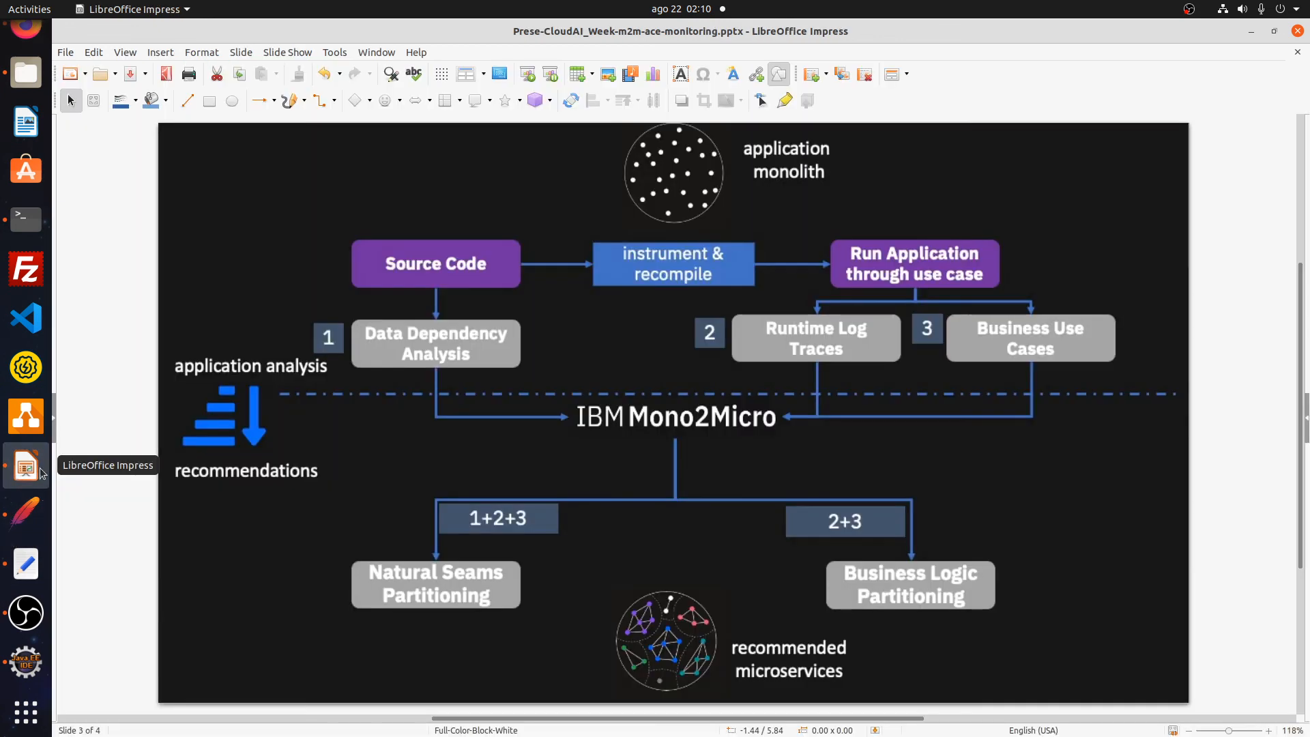
key(Page_Down)
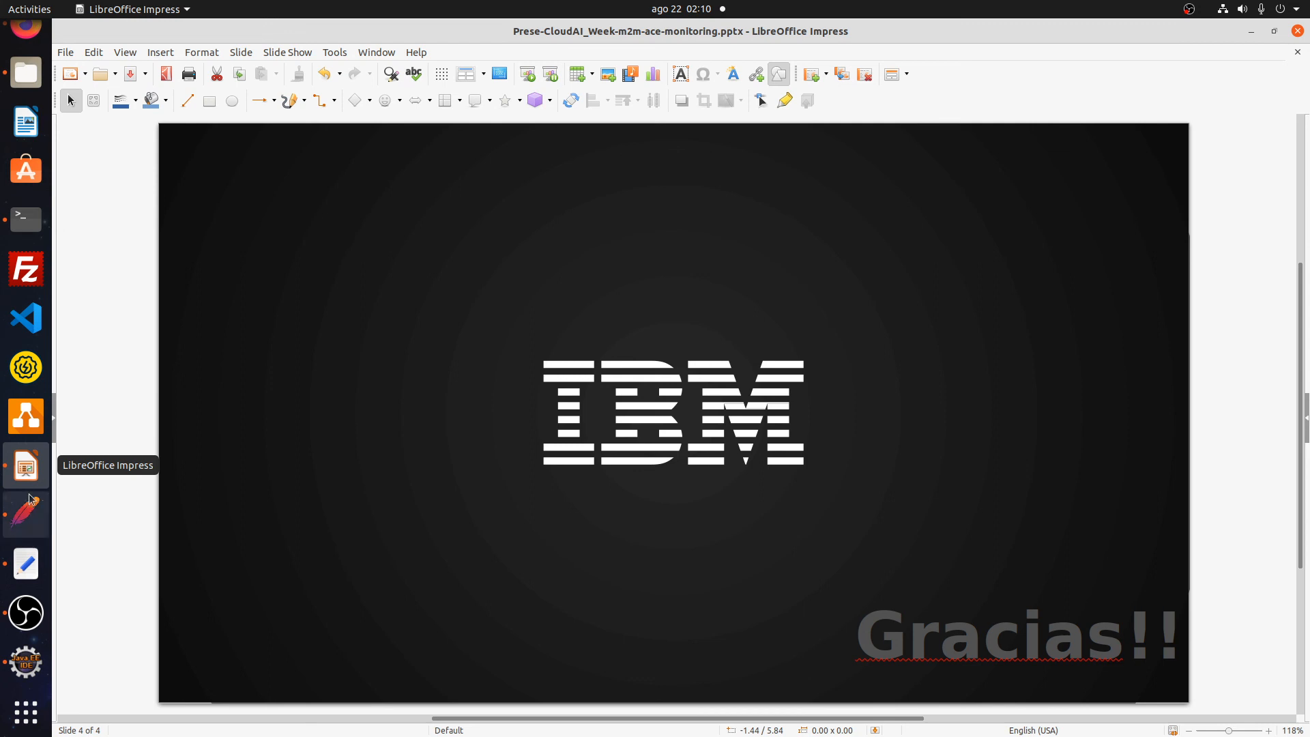
click(26, 612)
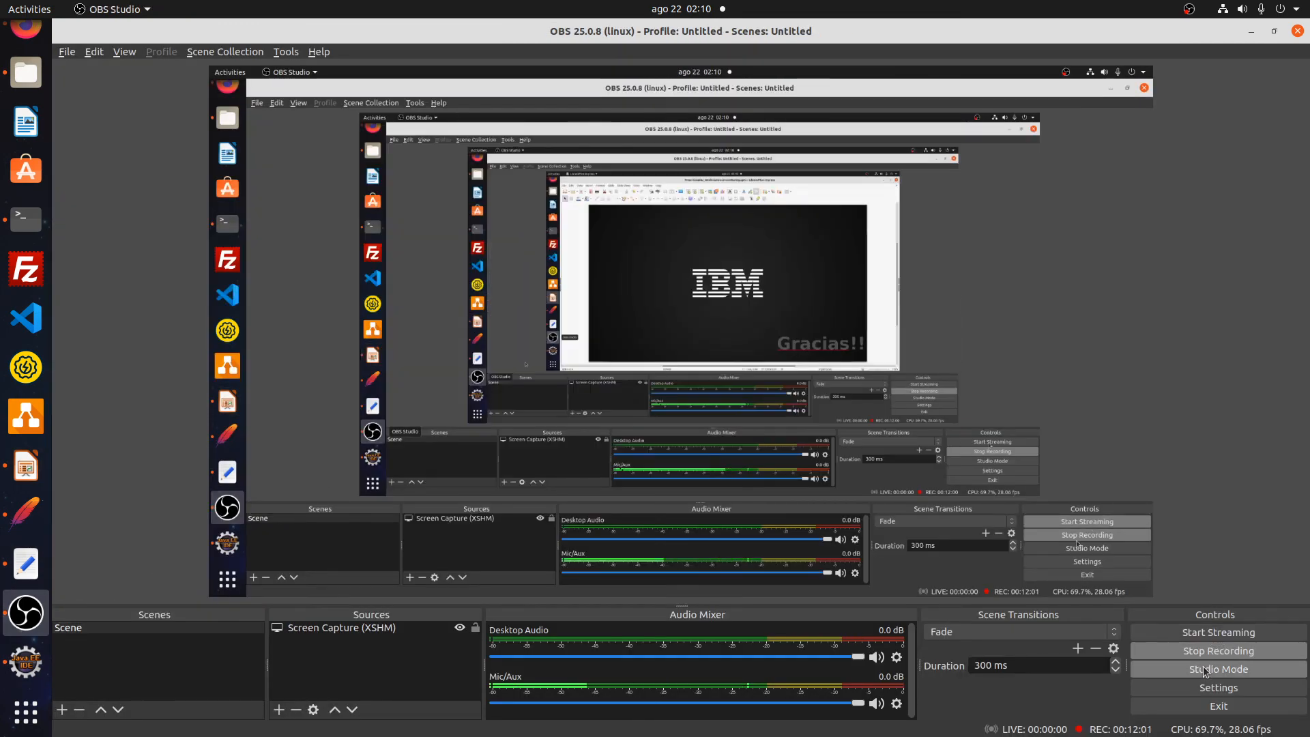